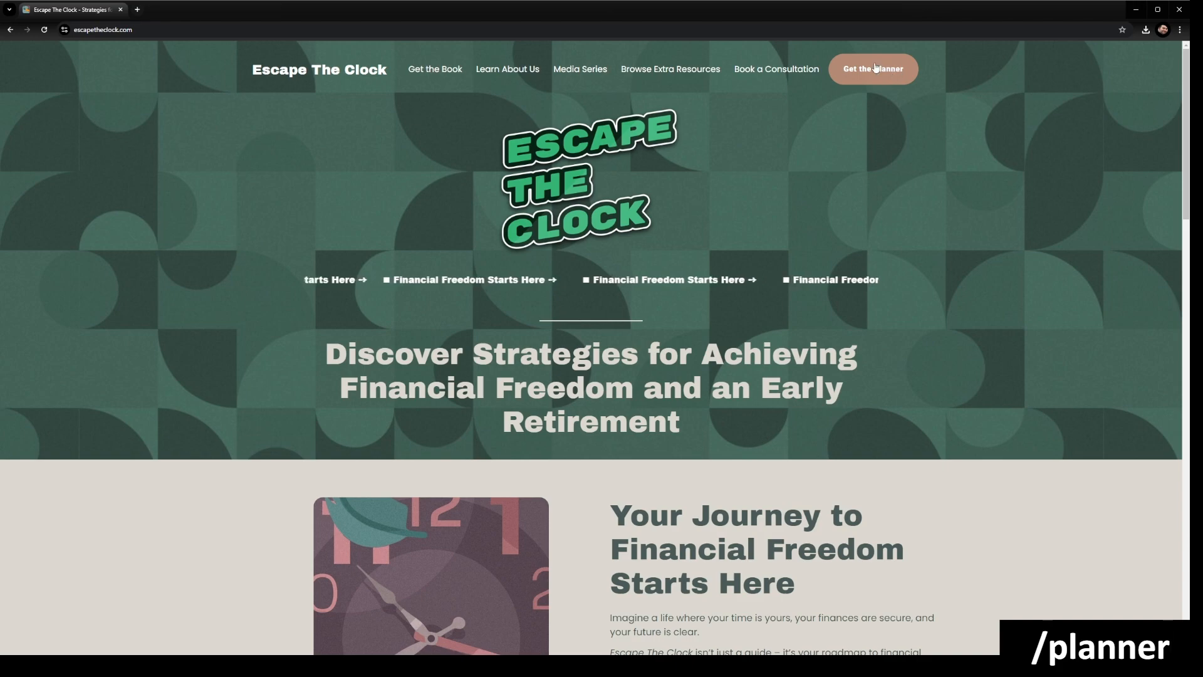
# Create a private copy of the Escape The Clock planner template and check the copy's document details.
pyautogui.click(898, 70)
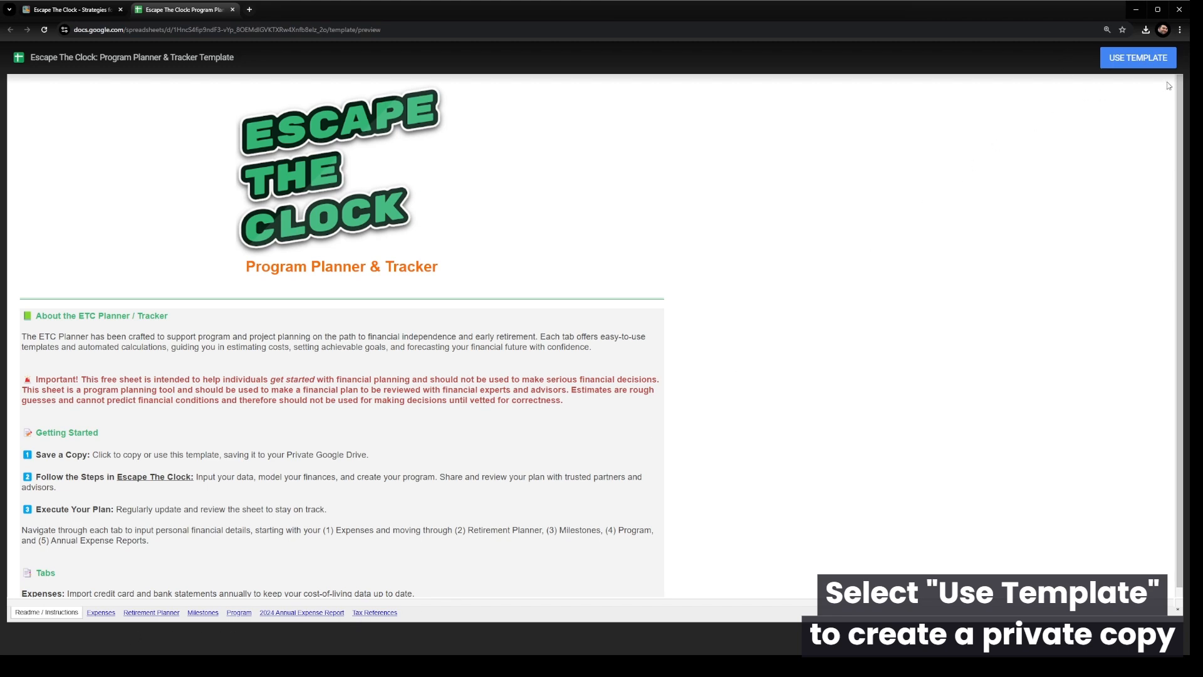
pyautogui.click(1138, 57)
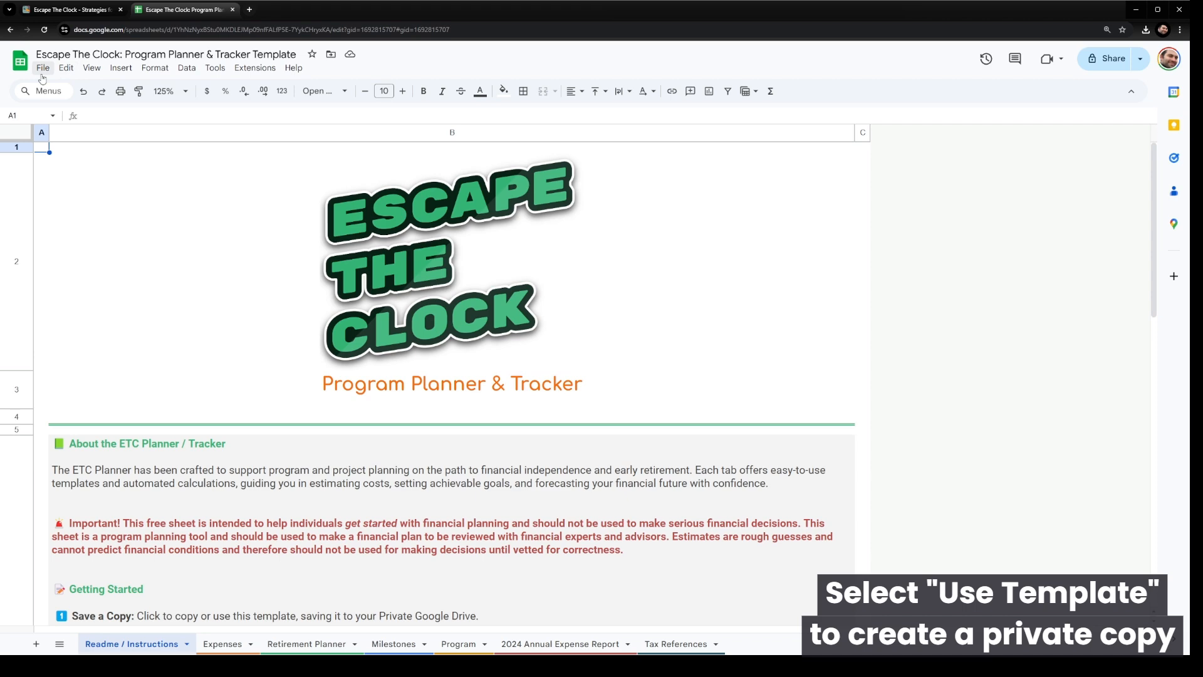
pyautogui.click(43, 67)
pyautogui.click(67, 372)
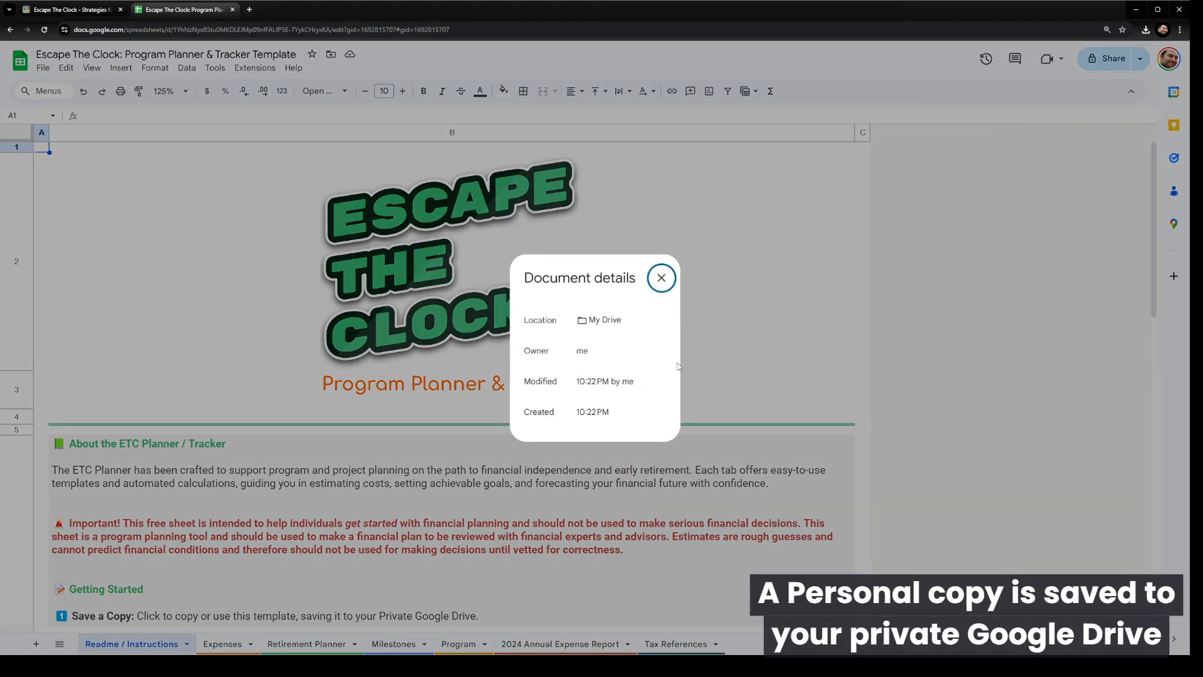
pyautogui.click(662, 279)
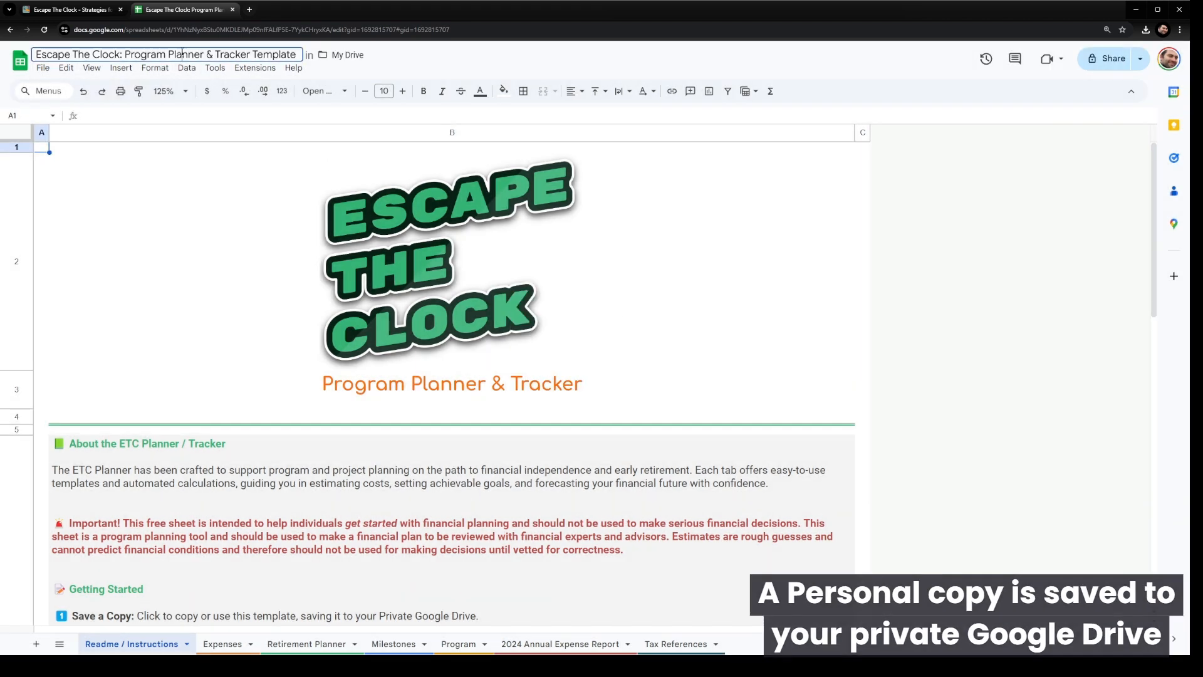
# Rename the spreadsheet as "My Program Plan to Financial Freedom and Early Retirement".
pyautogui.click(183, 53)
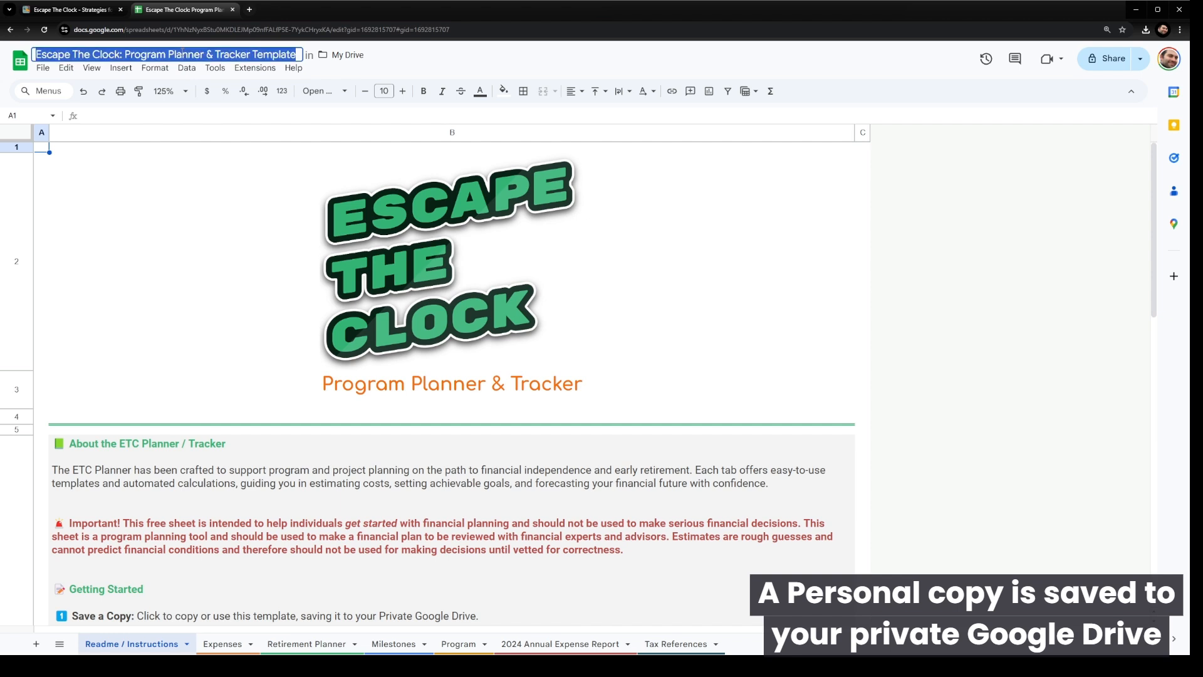
pyautogui.write('My Program Plan')
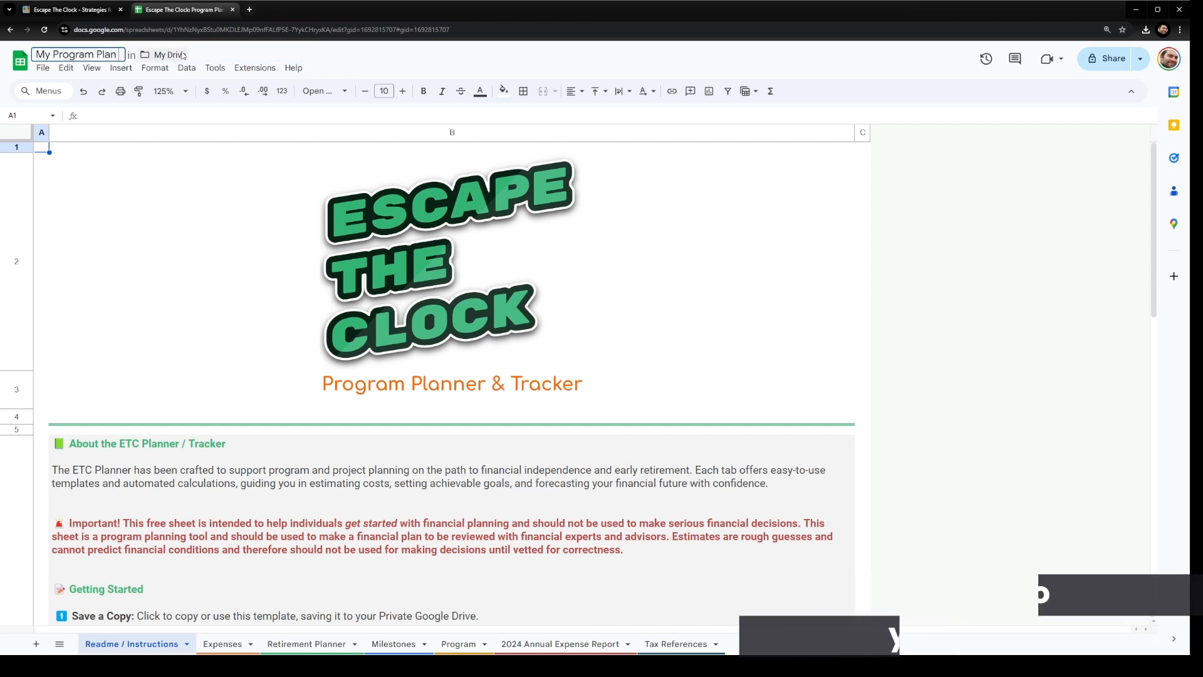
pyautogui.write(' to Financial')
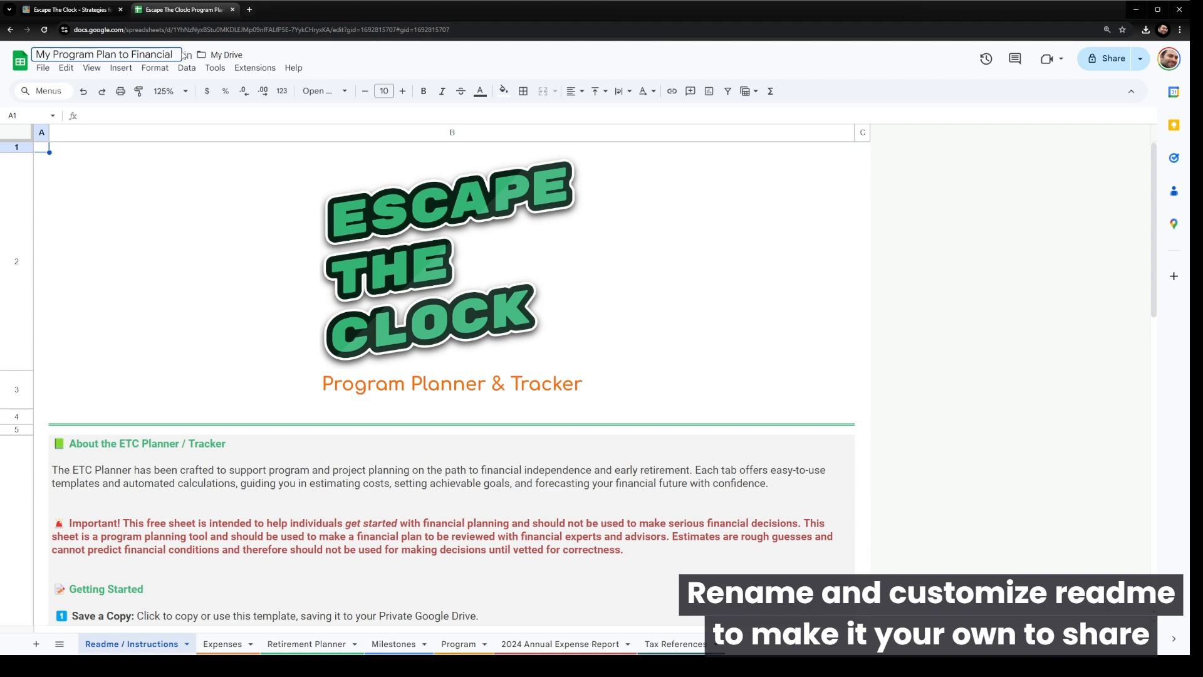
pyautogui.write(' Freedom and Early Retirement')
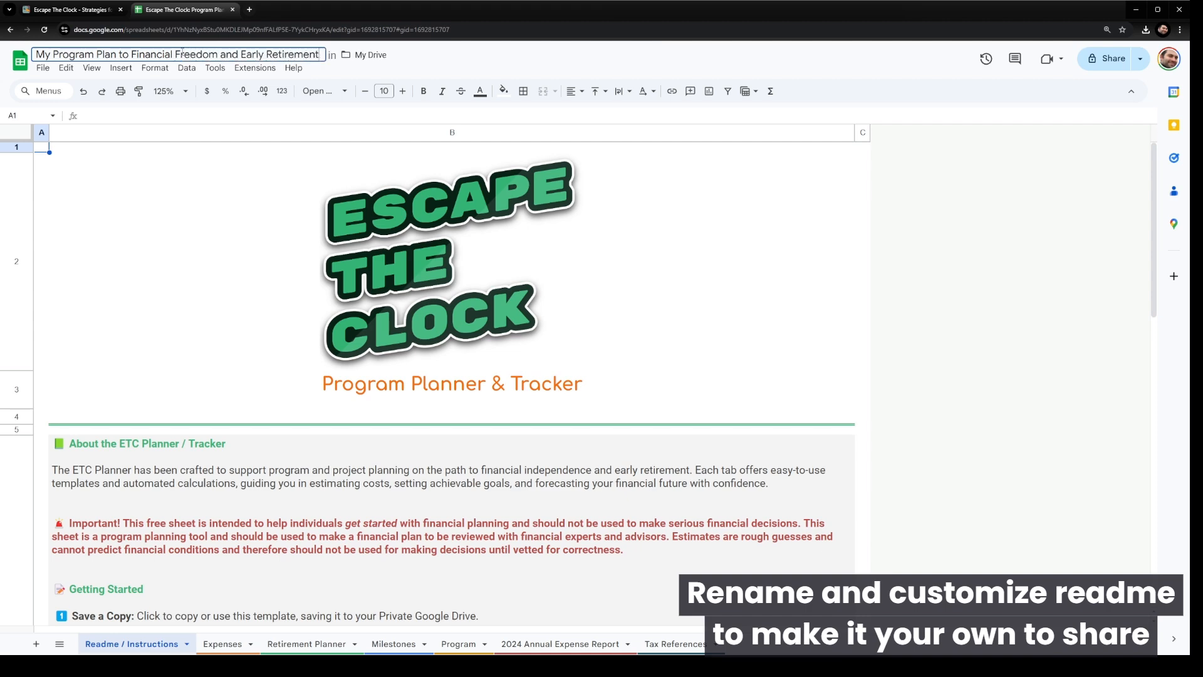
pyautogui.press('Return')
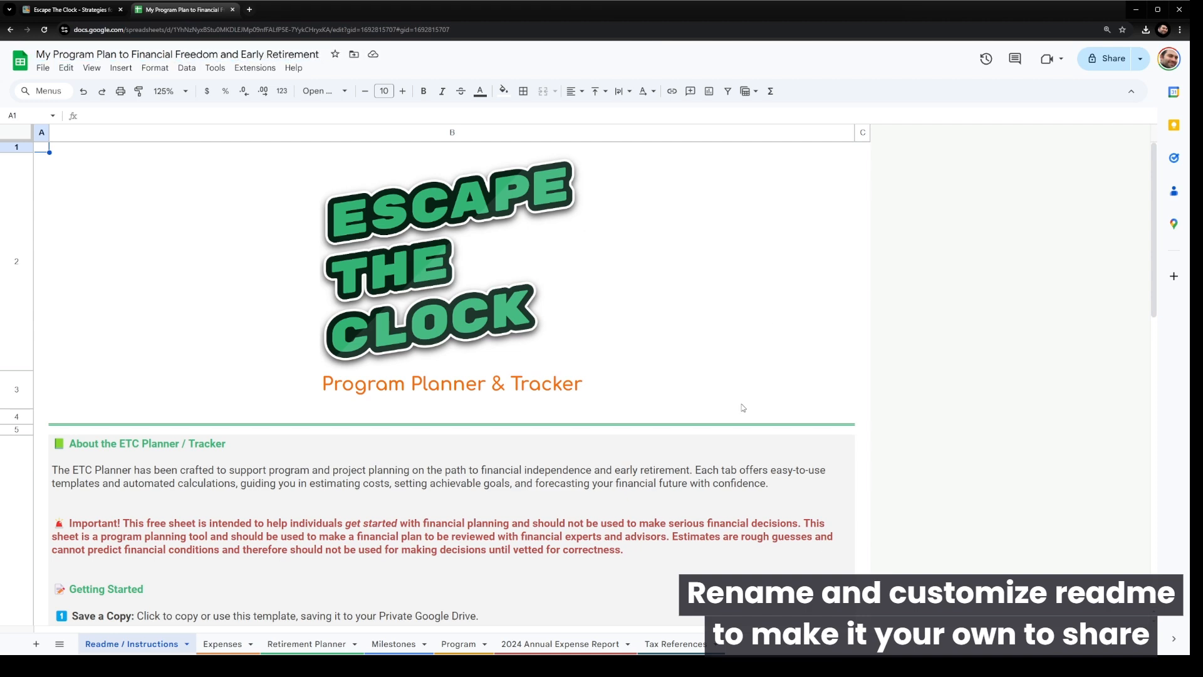
# Read through the Readme instructions and planner tips, and view the Expenses sheet's table layout.
pyautogui.click(665, 494)
pyautogui.scroll(-5, 666, 494)
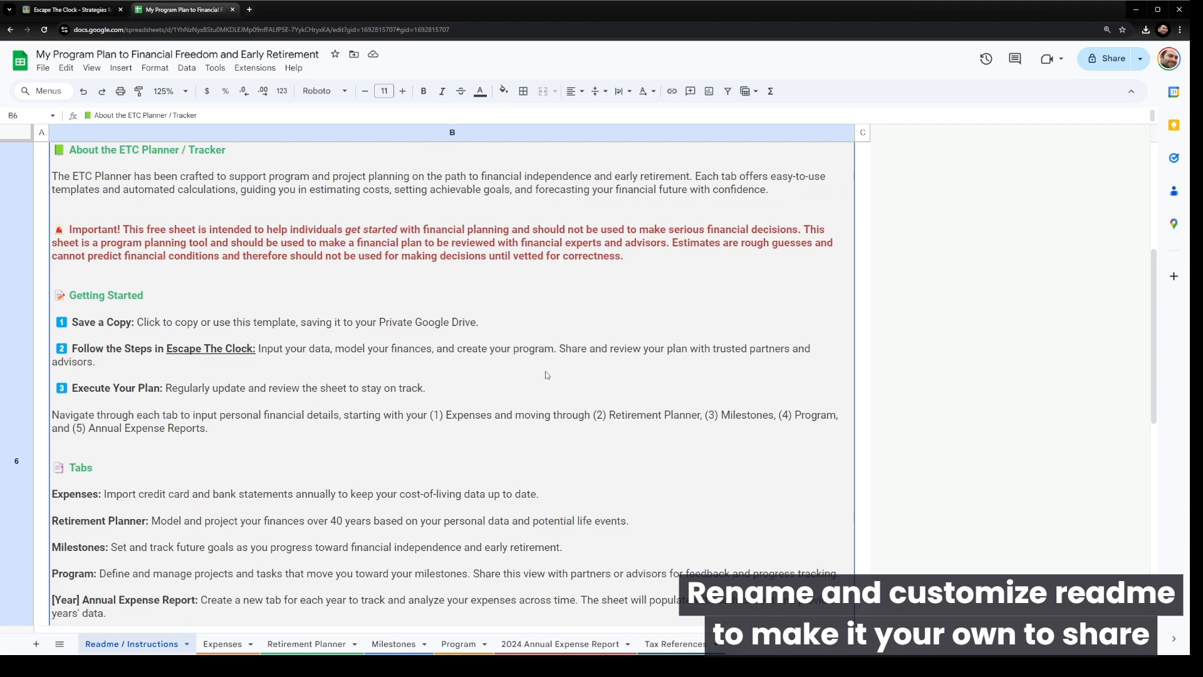
pyautogui.scroll(-8, 547, 374)
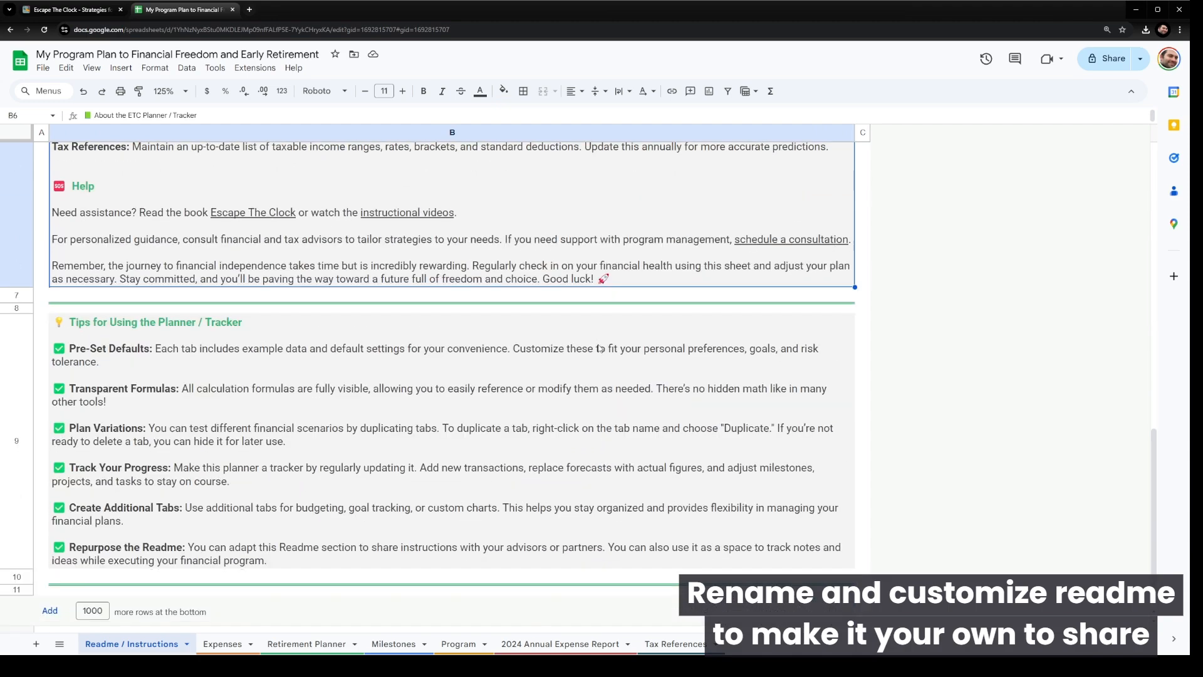
pyautogui.scroll(15, 600, 348)
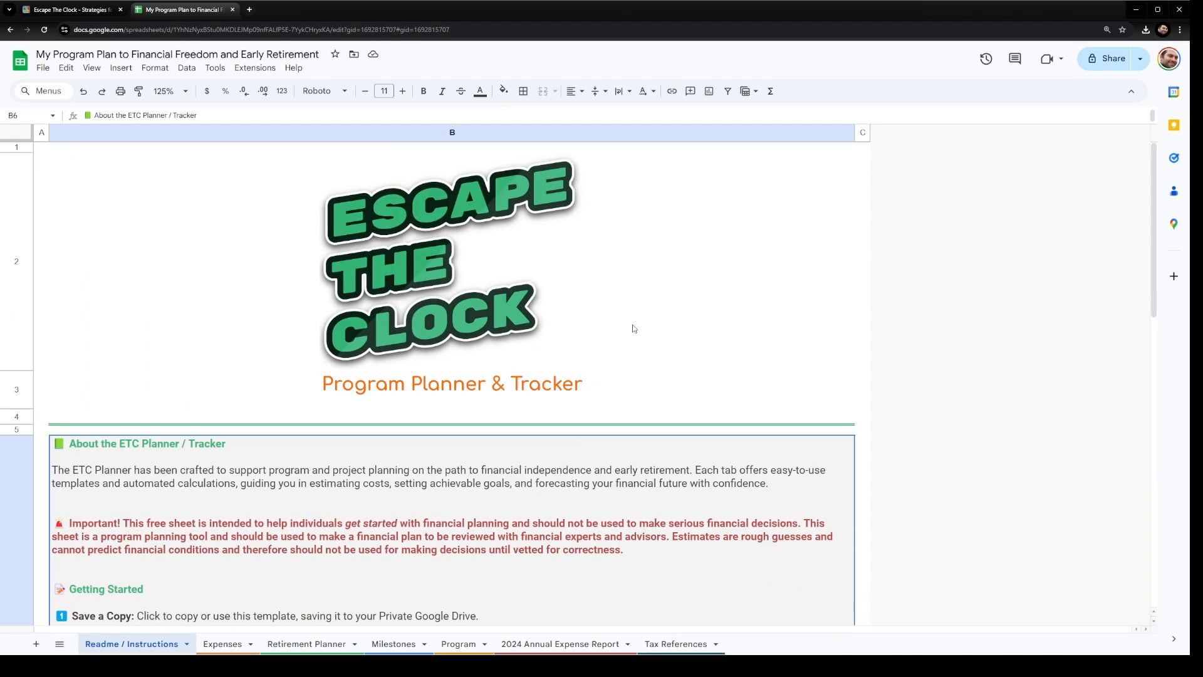
pyautogui.click(229, 645)
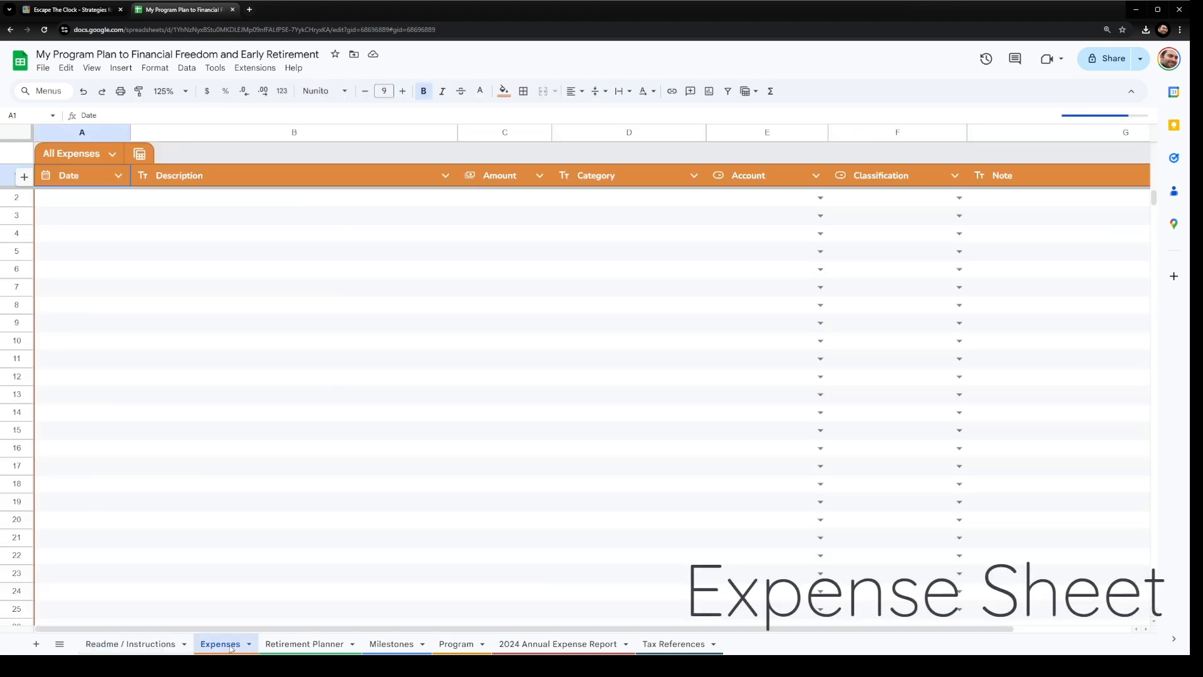
# Set the age for the first year of the 40-Year Financial Forecast to 30 on the Retirement Planner sheet.
pyautogui.click(322, 646)
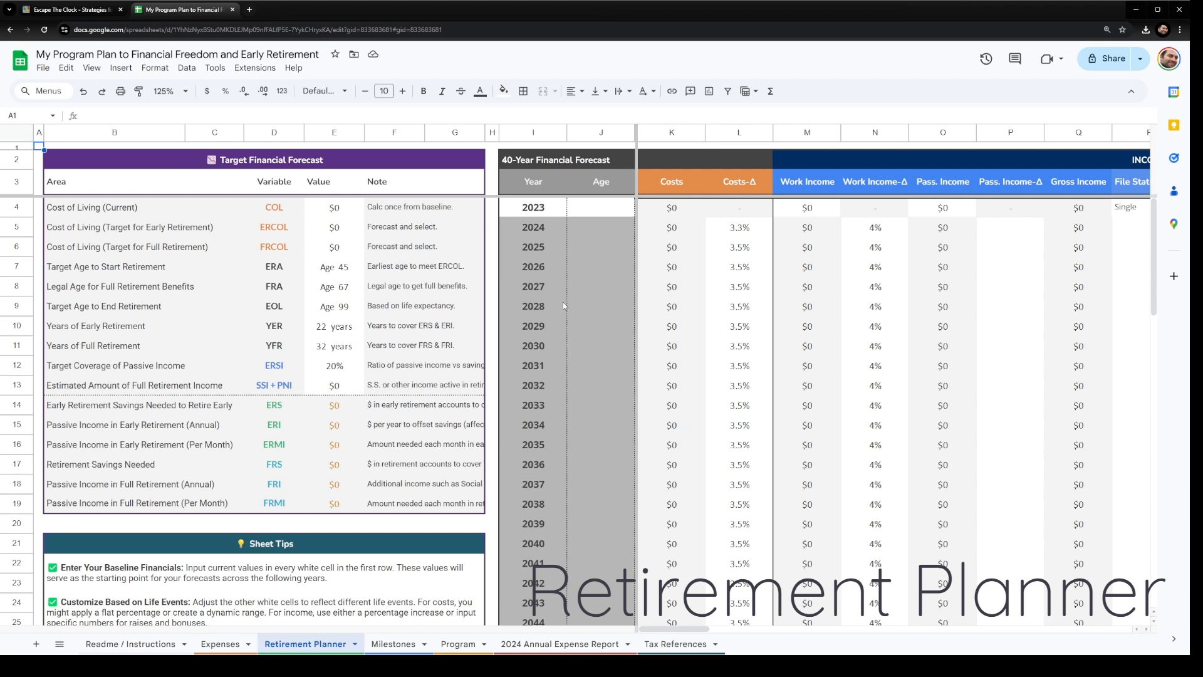
pyautogui.click(540, 212)
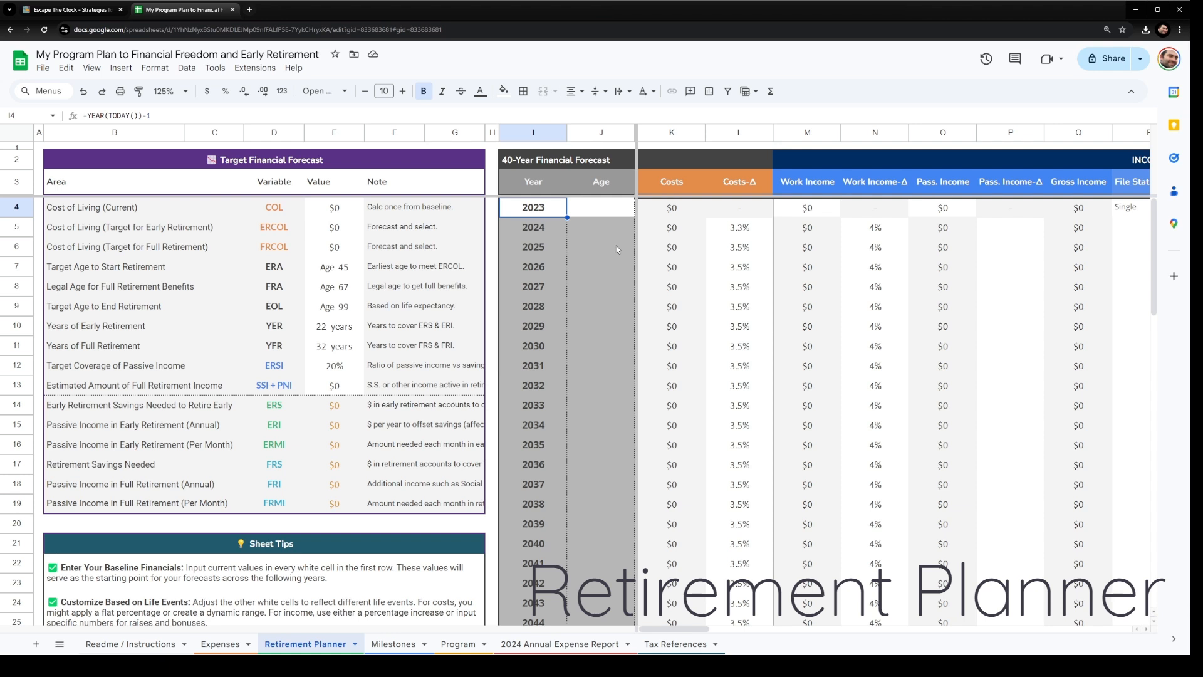
pyautogui.click(603, 213)
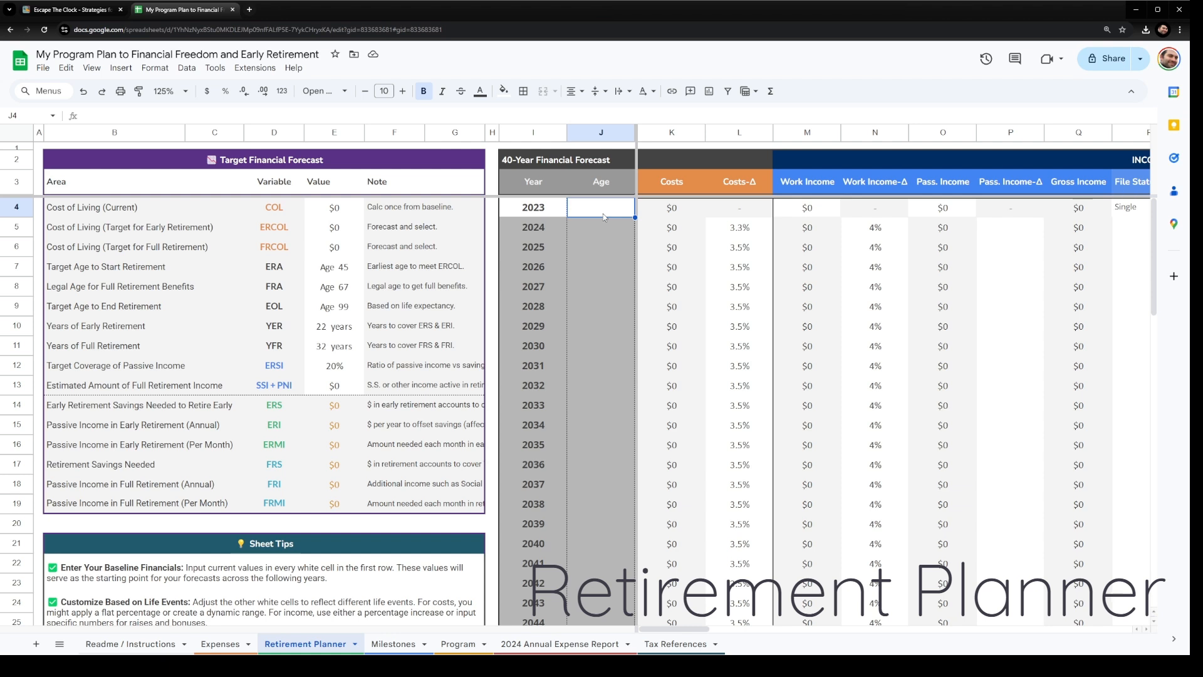
pyautogui.write('30')
pyautogui.press('Return')
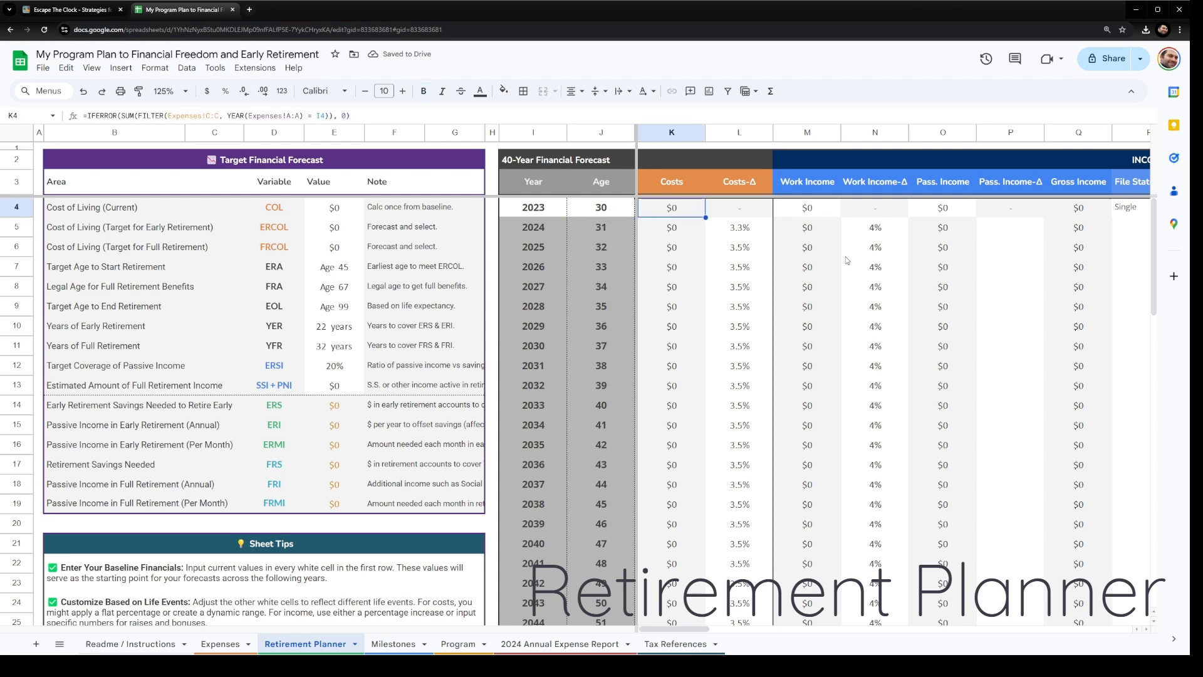
# Set the progress of milestone M0.1, Current Cost of Living Calculated, to 20% on the Milestones sheet.
pyautogui.click(385, 646)
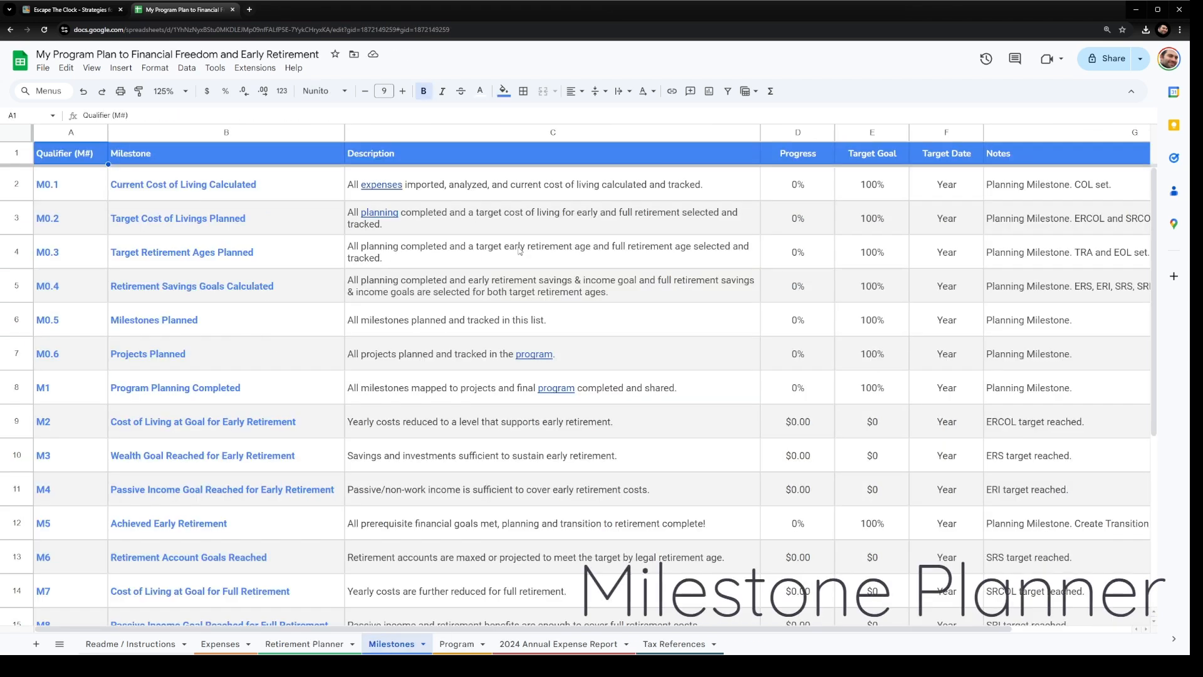
pyautogui.click(281, 181)
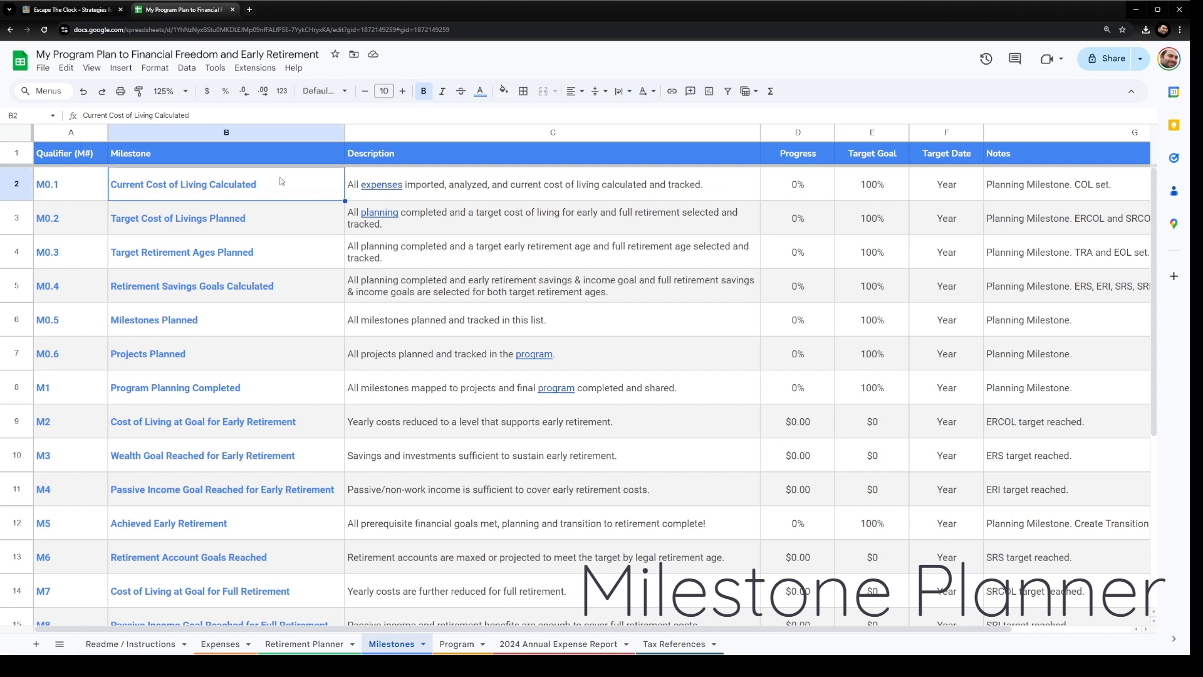
pyautogui.click(17, 183)
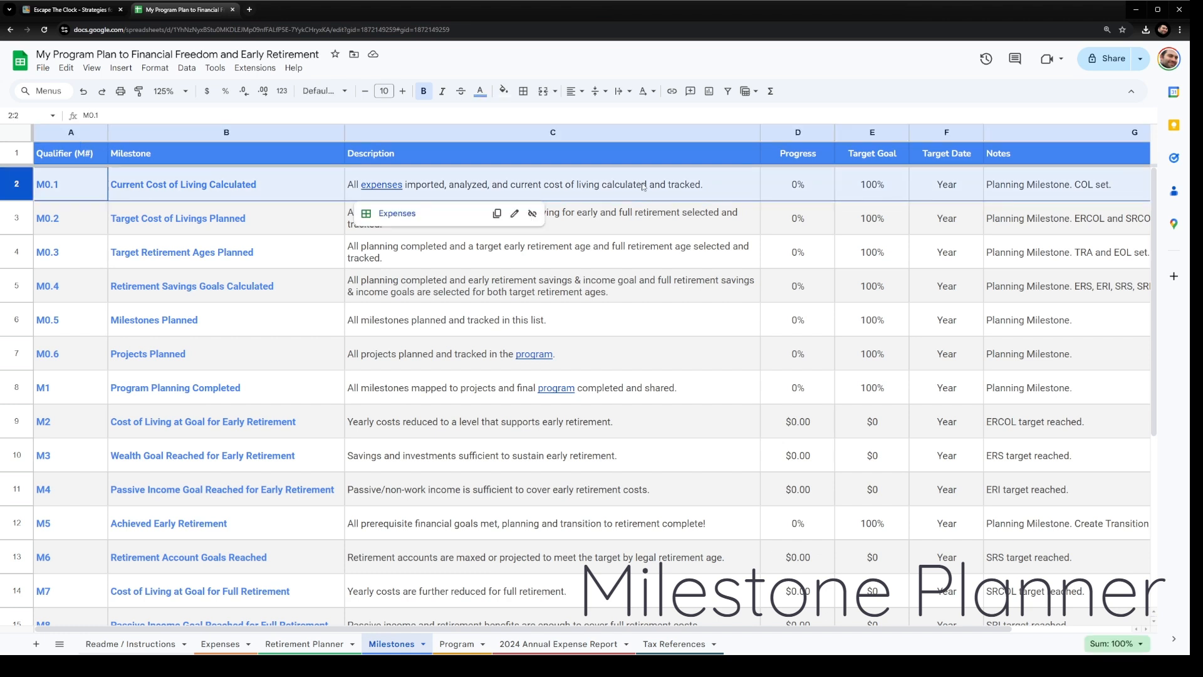
pyautogui.click(801, 186)
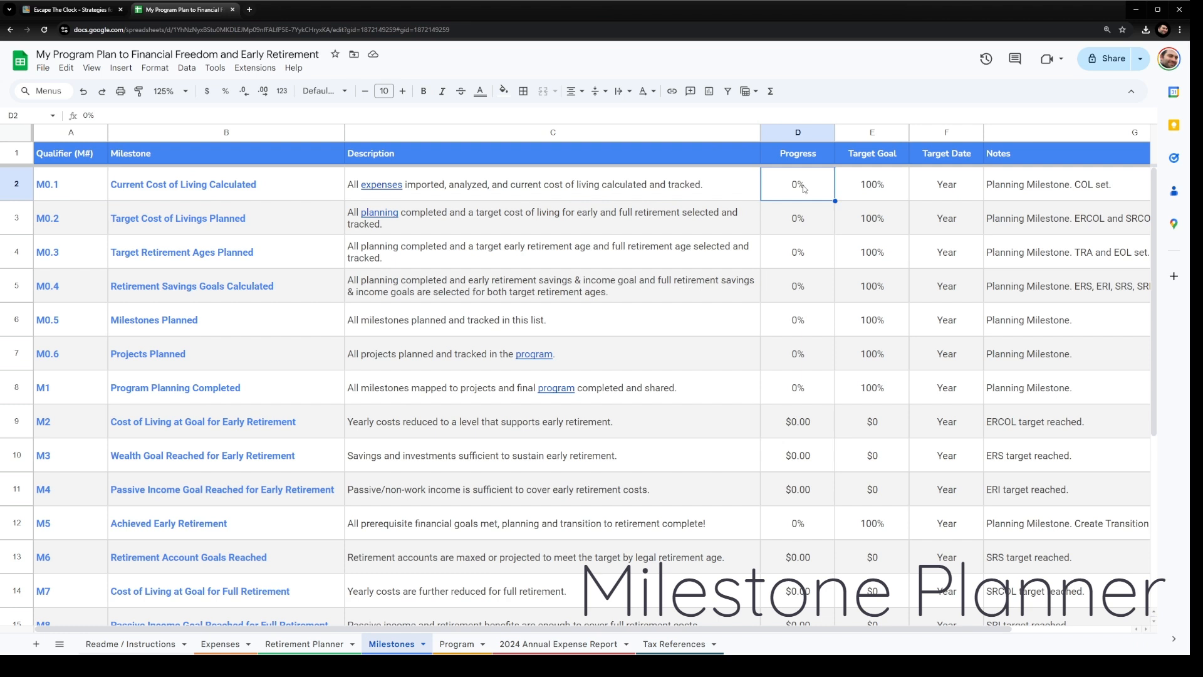
pyautogui.doubleClick(804, 189)
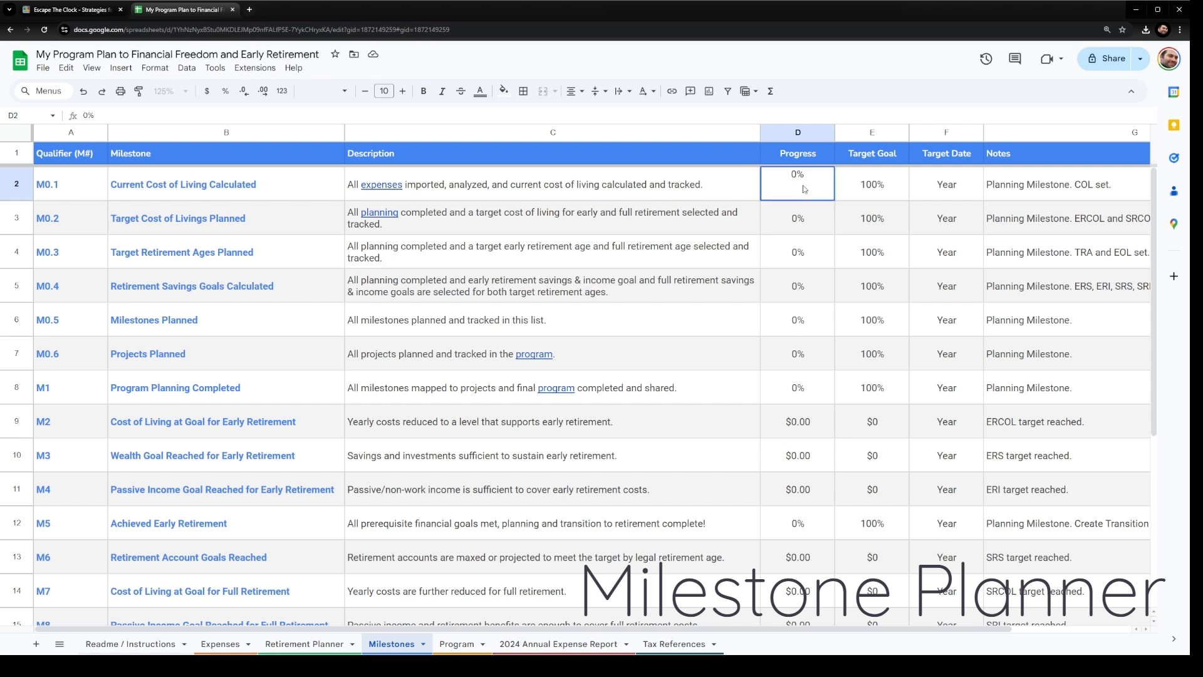
pyautogui.write('20')
pyautogui.press('Return')
pyautogui.click(804, 188)
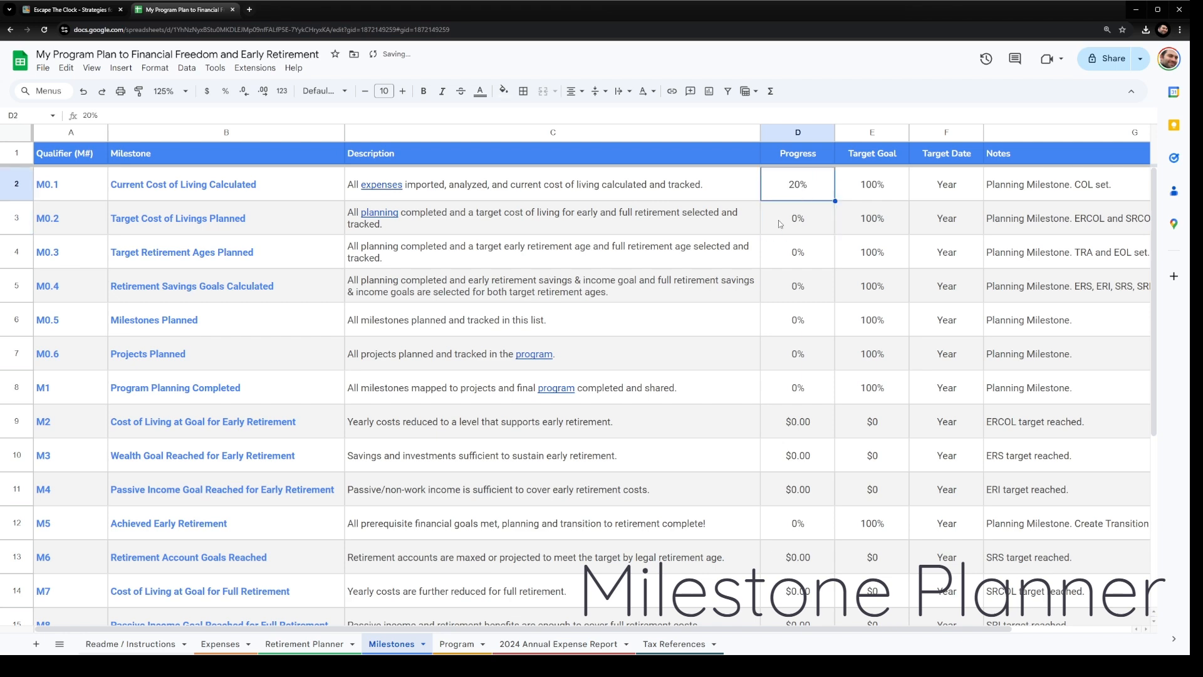
# Examine the Program sheet's retirement age, wealth goal and savings goal, and view the 2024 Annual Expense Report.
pyautogui.click(457, 645)
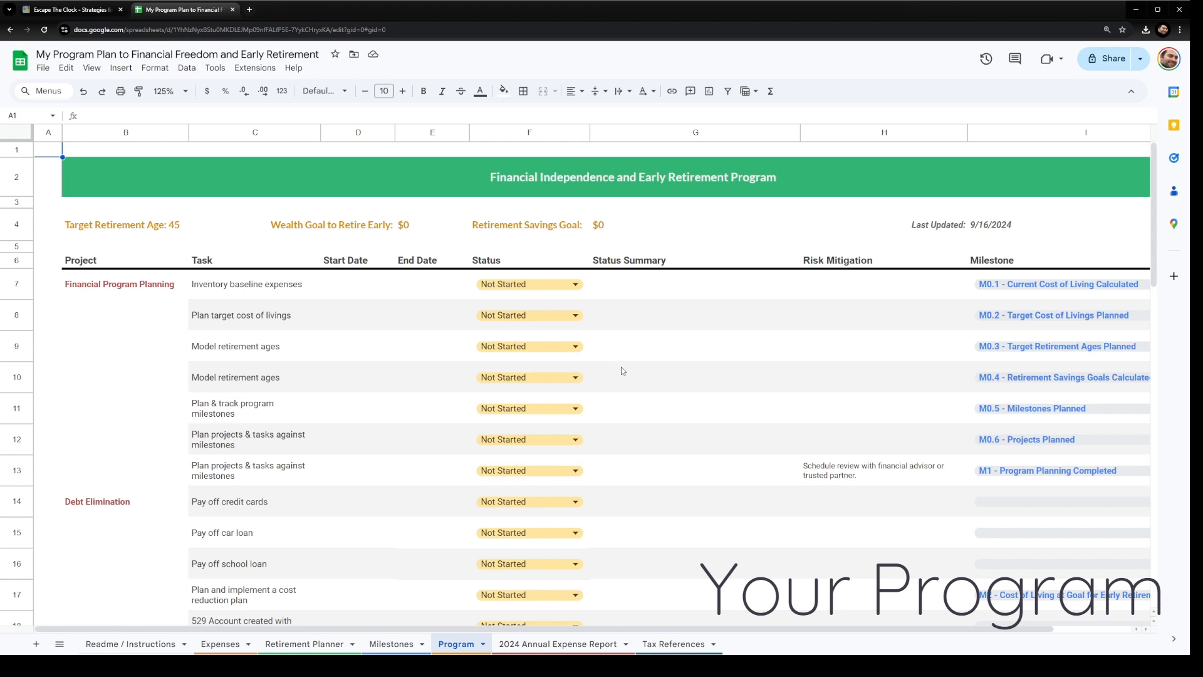
pyautogui.click(169, 229)
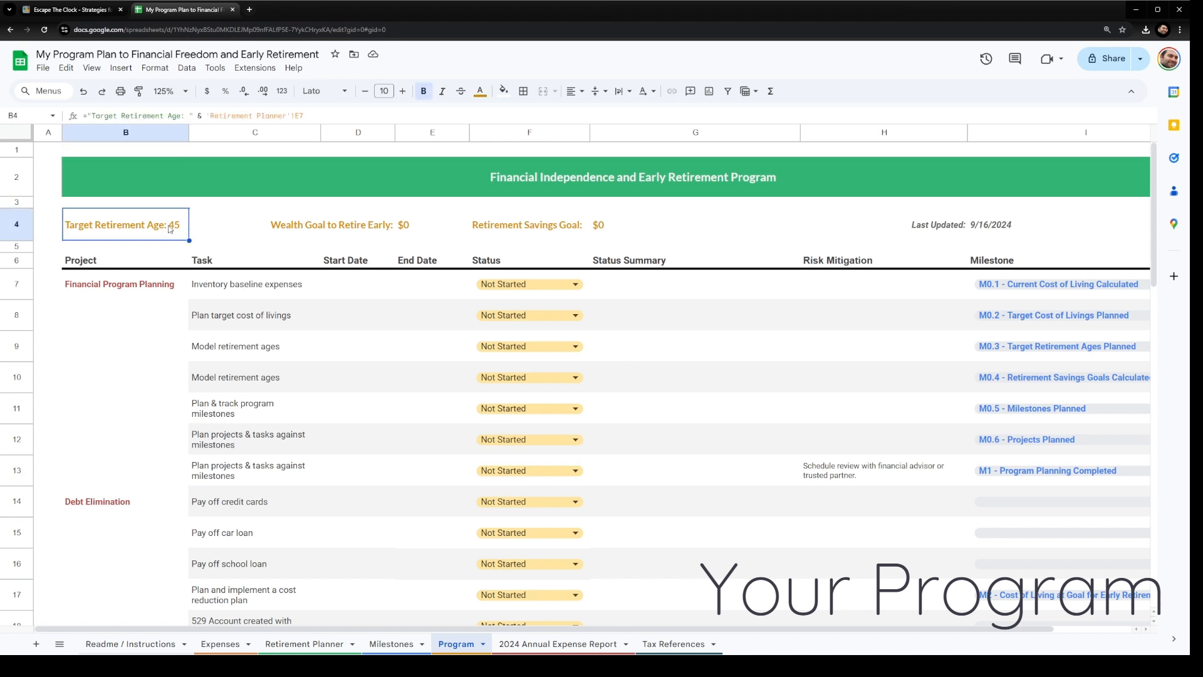
pyautogui.click(355, 228)
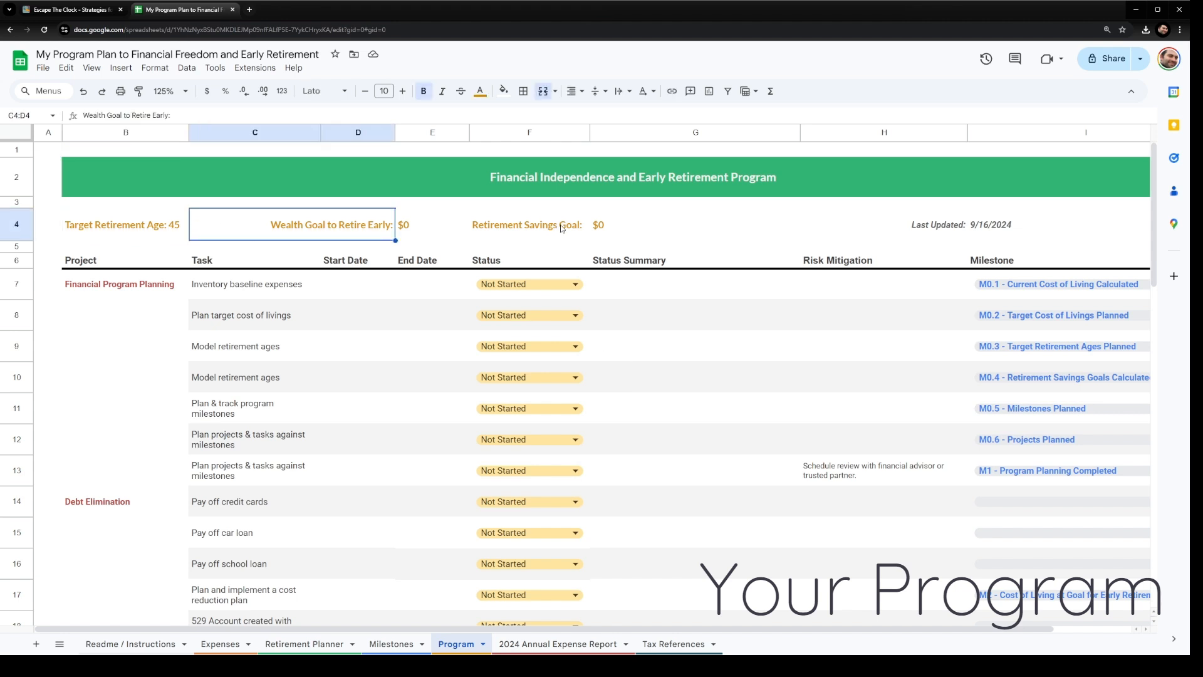
pyautogui.click(562, 229)
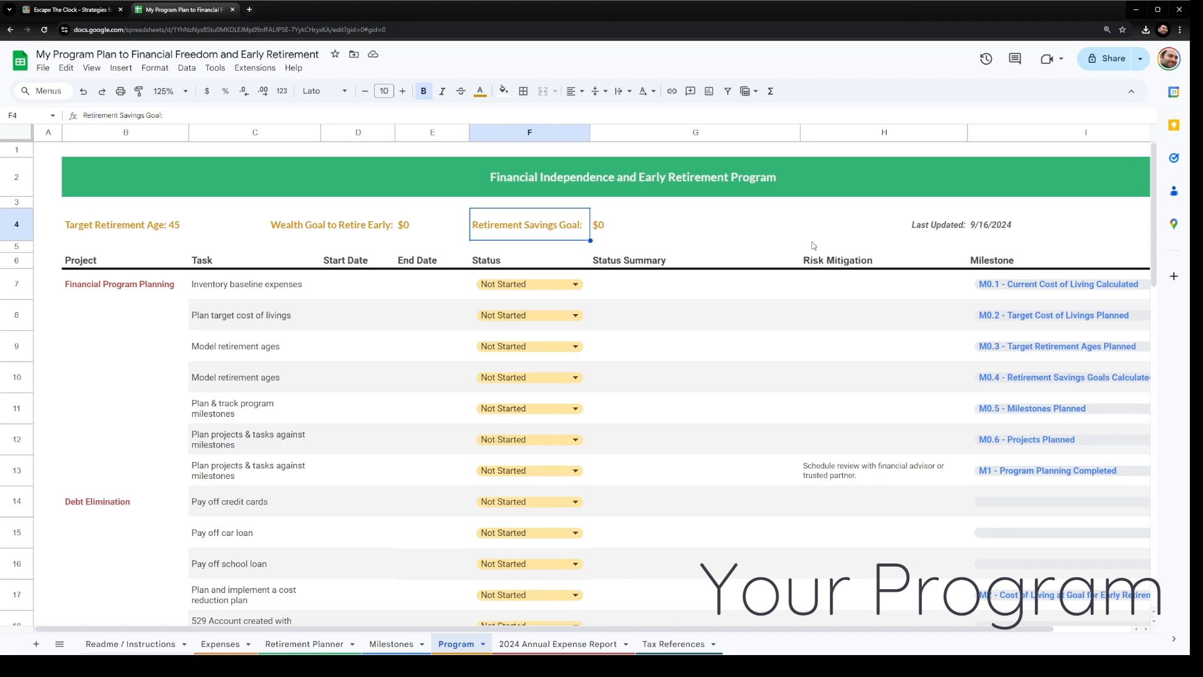
pyautogui.click(550, 645)
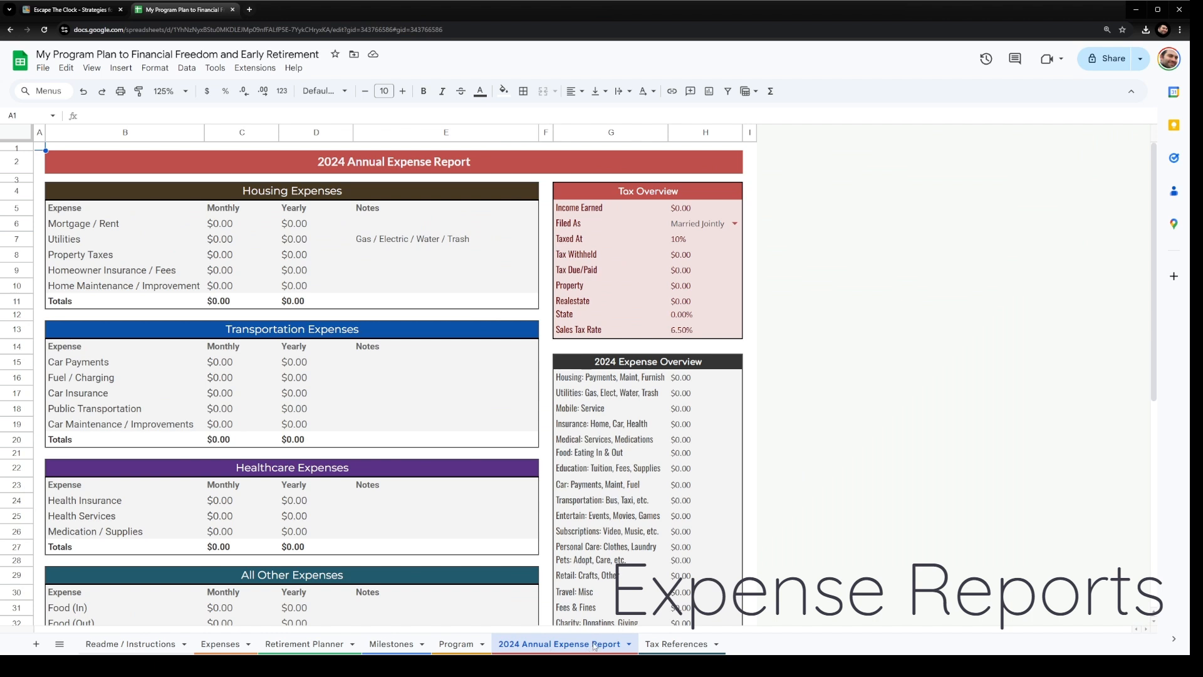
# Import Bank_Transactions-2023.csv from My Drive into the planner by inserting it as a new sheet.
pyautogui.click(218, 645)
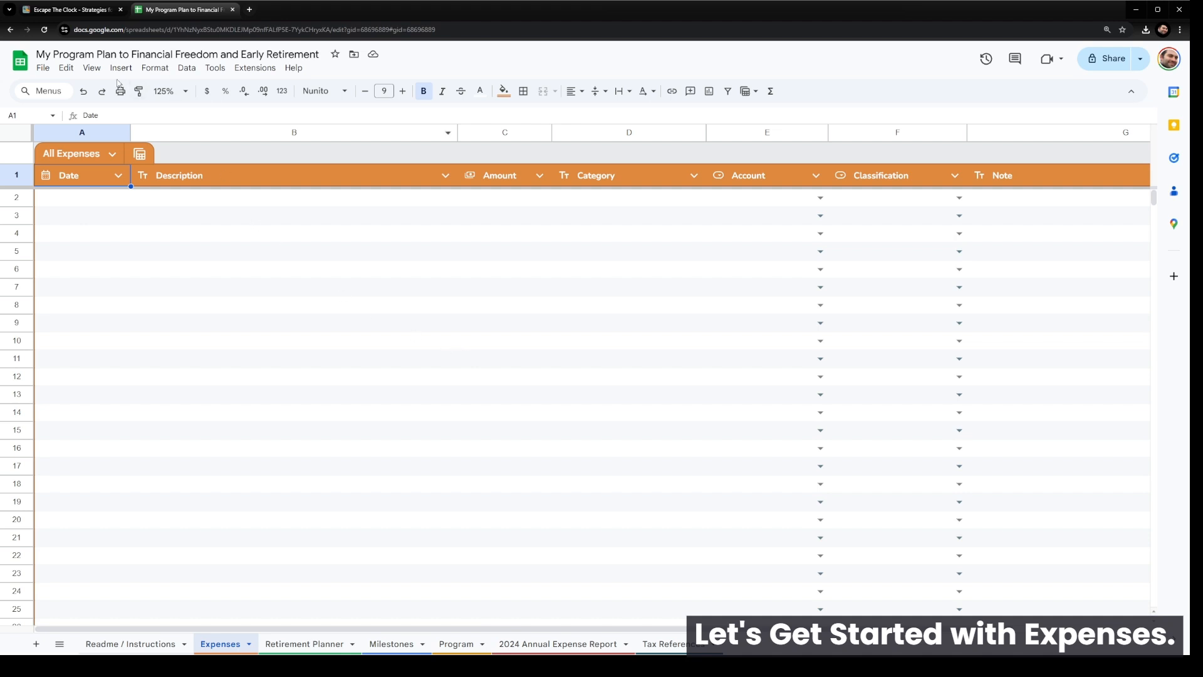
pyautogui.click(43, 68)
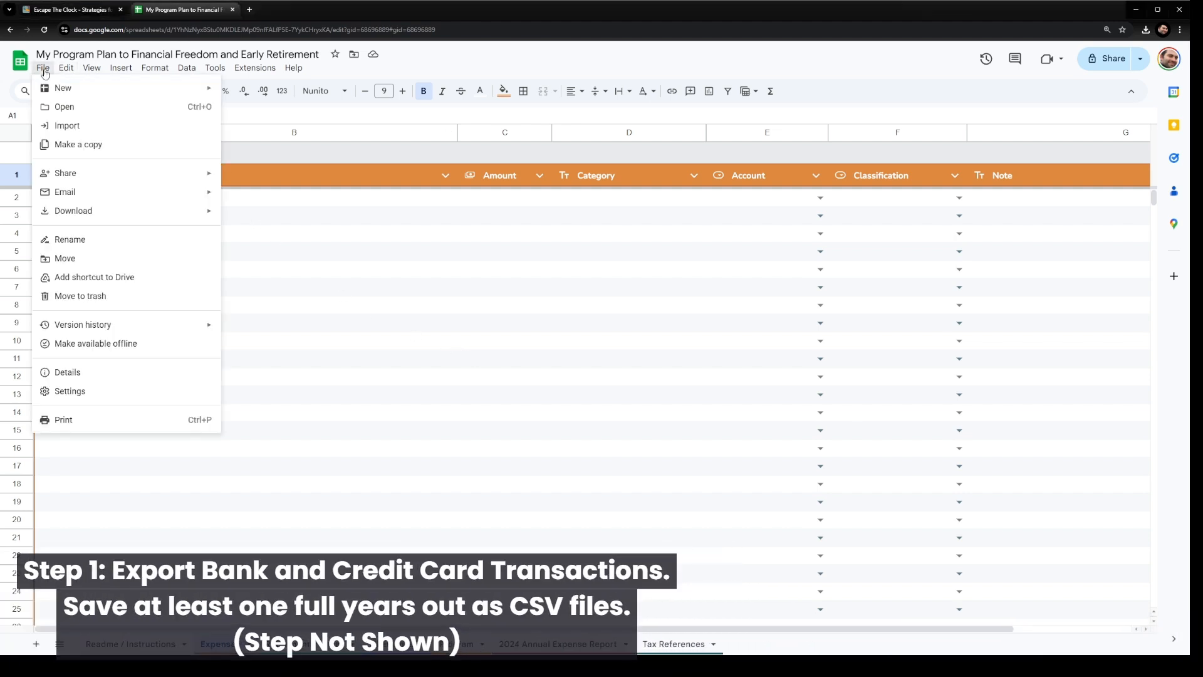
pyautogui.click(77, 127)
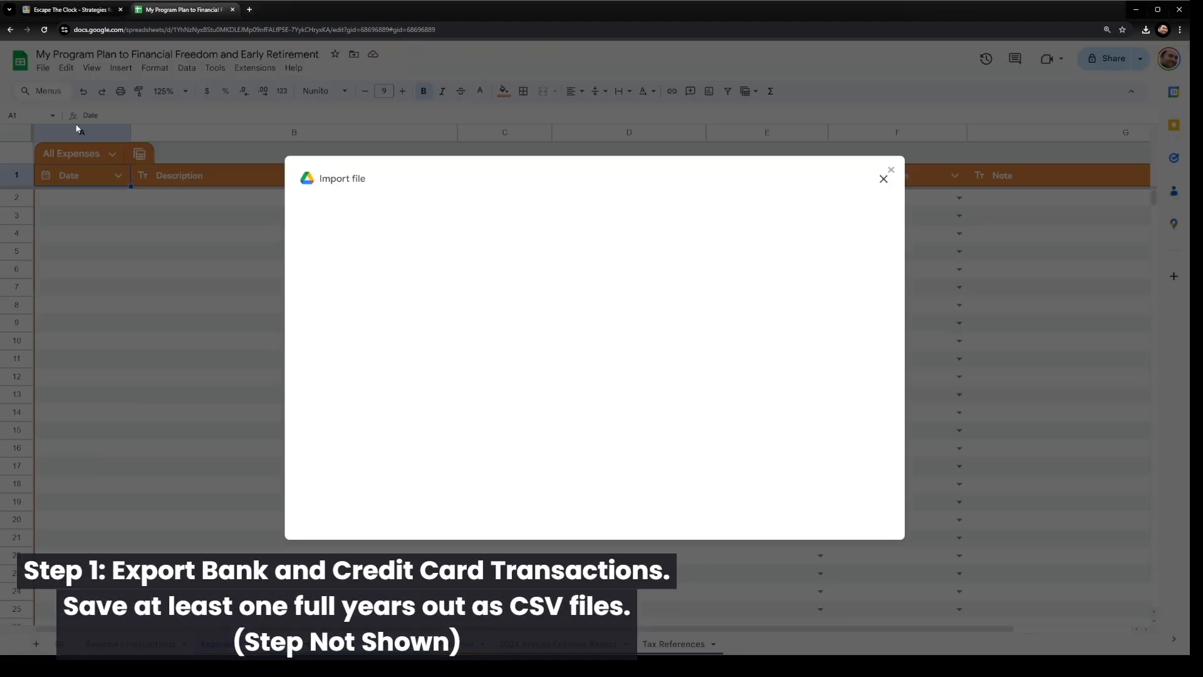
pyautogui.scroll(-2, 737, 414)
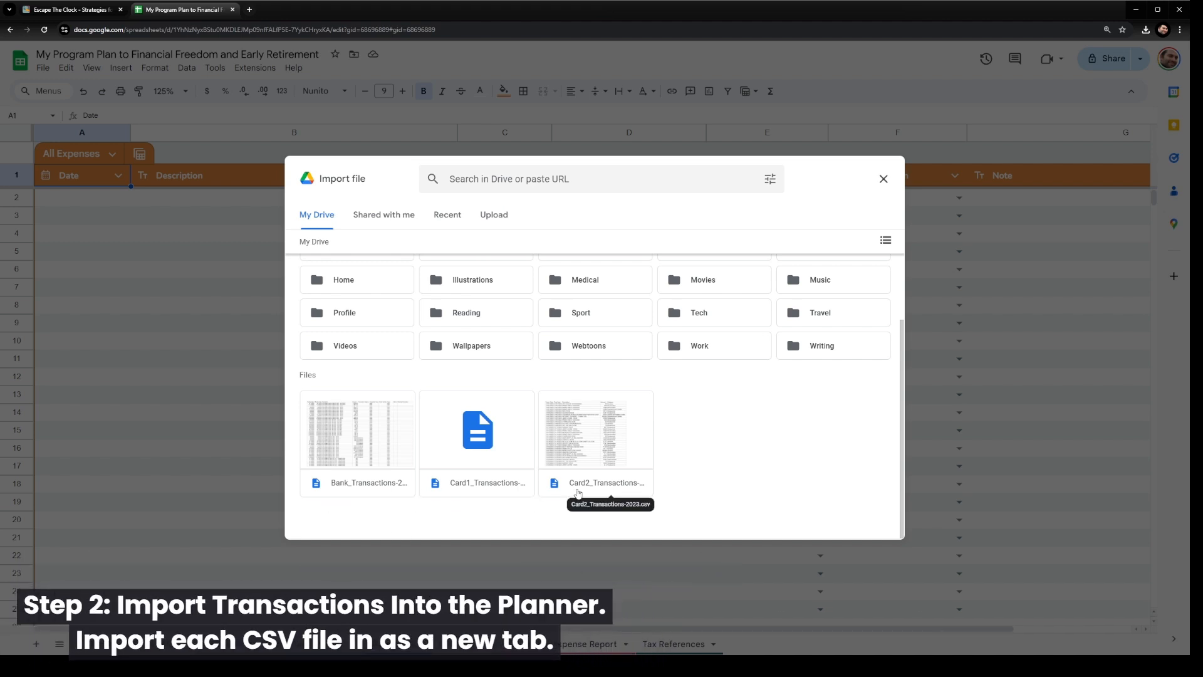
pyautogui.click(374, 483)
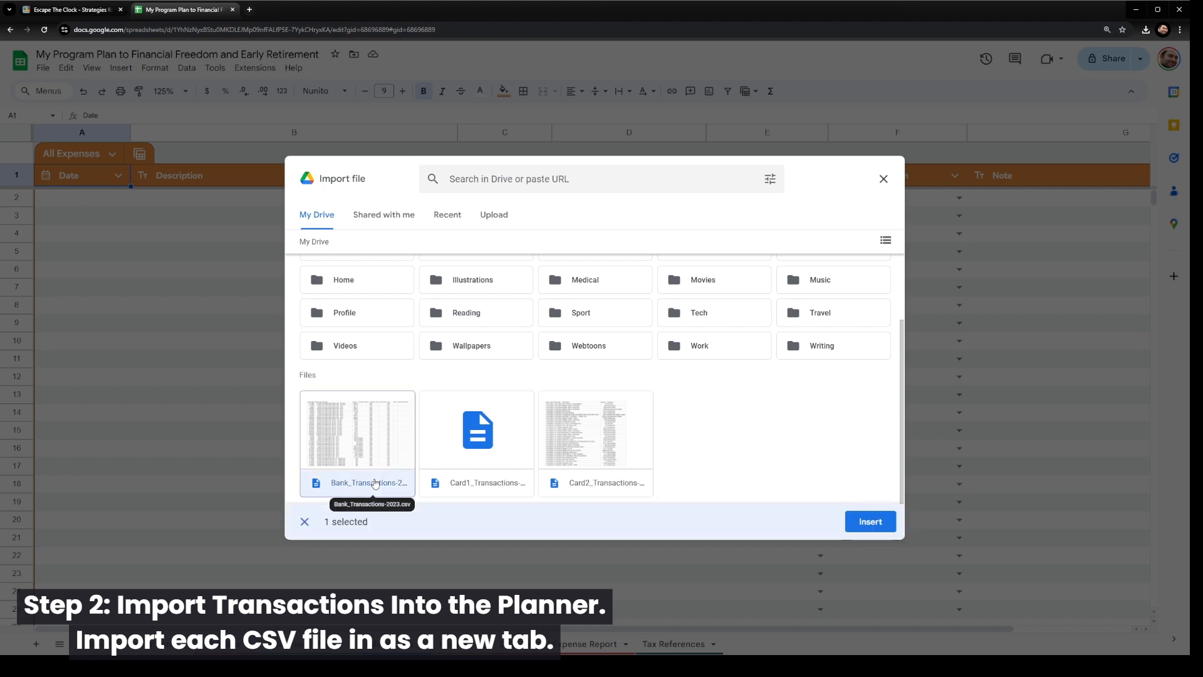
pyautogui.click(860, 524)
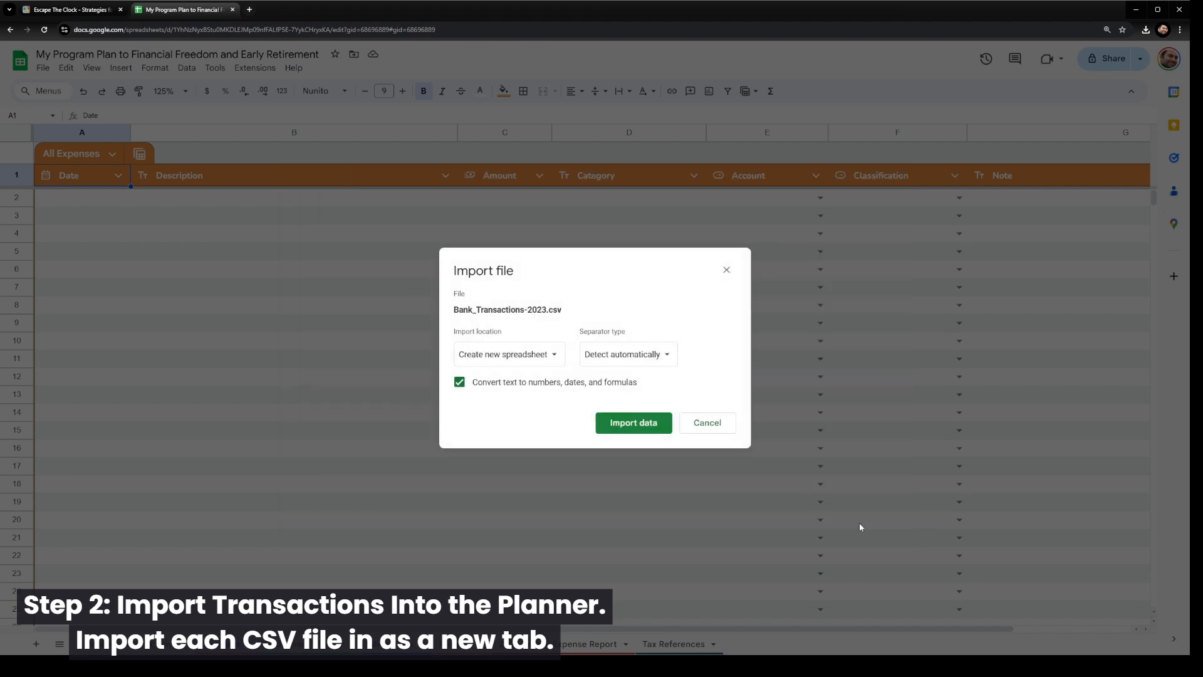
pyautogui.click(517, 356)
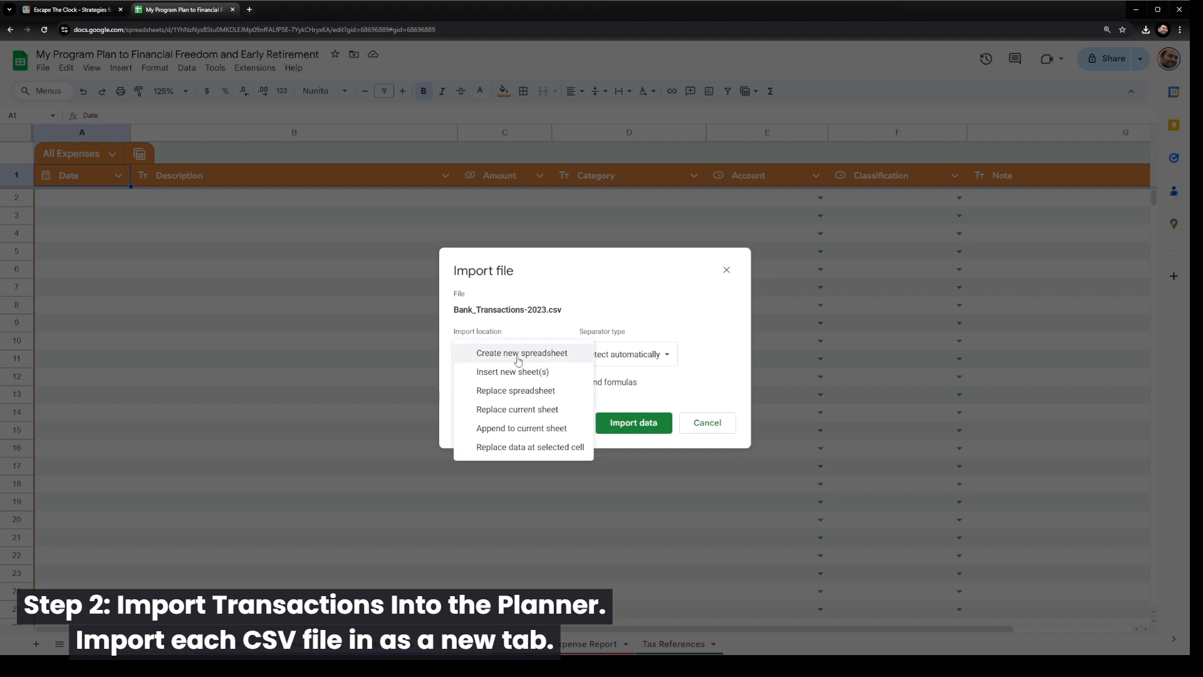
pyautogui.click(519, 374)
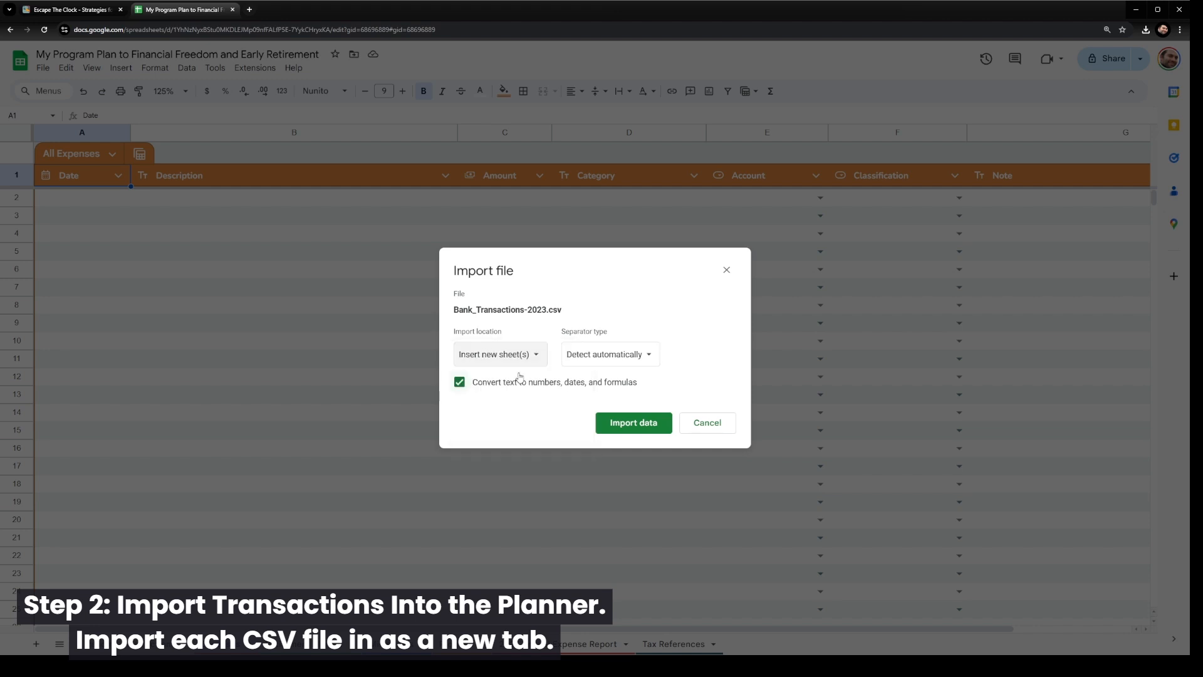
pyautogui.click(620, 423)
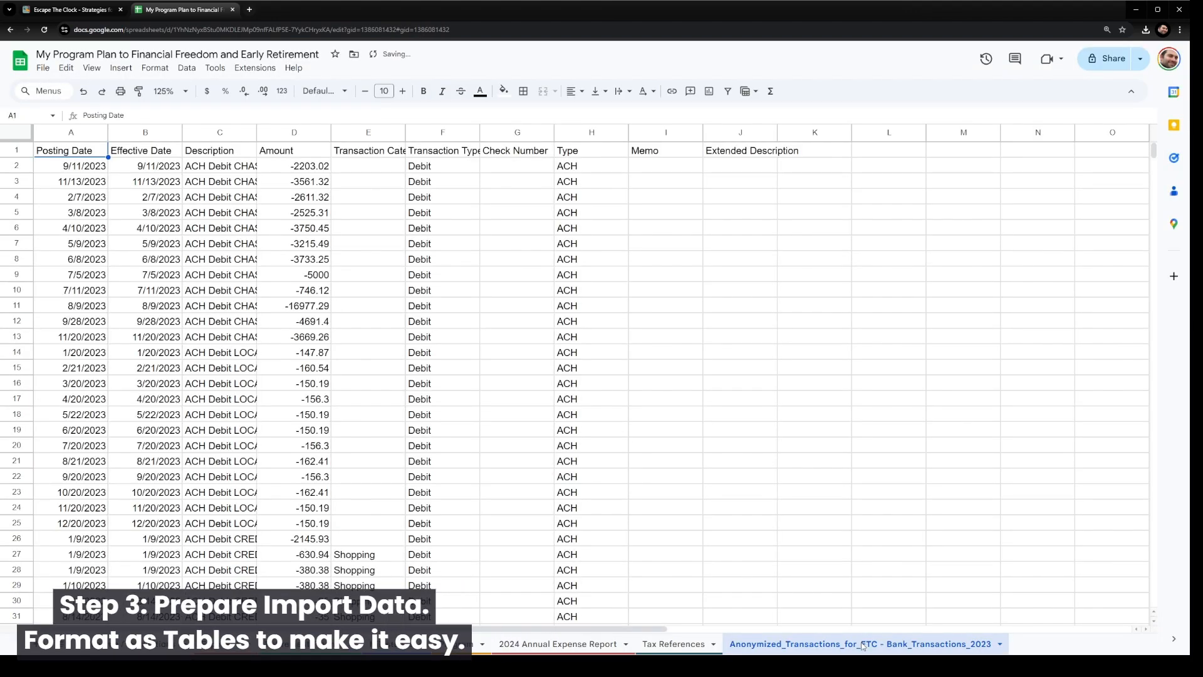
# Move the imported bank transactions sheet directly after the Expenses sheet and shorten its name to Bank_Transactions_2023.
pyautogui.moveTo(862, 644); pyautogui.dragTo(357, 645)
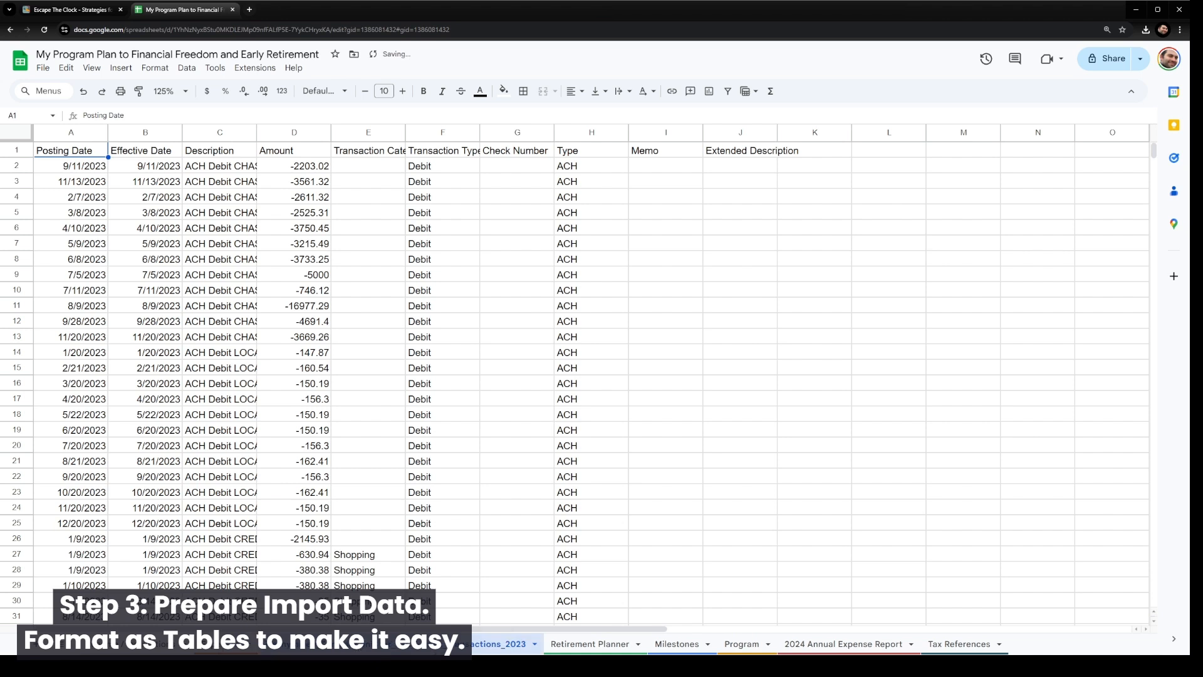
pyautogui.doubleClick(376, 645)
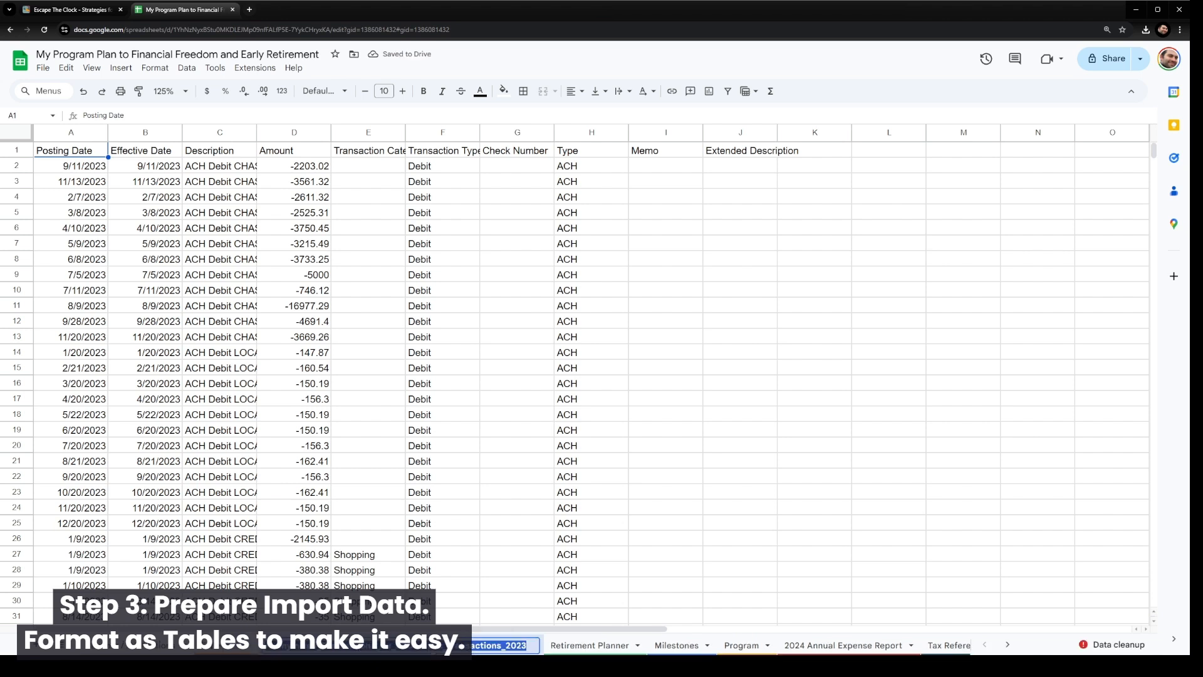
pyautogui.click(422, 646)
pyautogui.hotkey('shift', 'Home')
pyautogui.press('BackSpace')
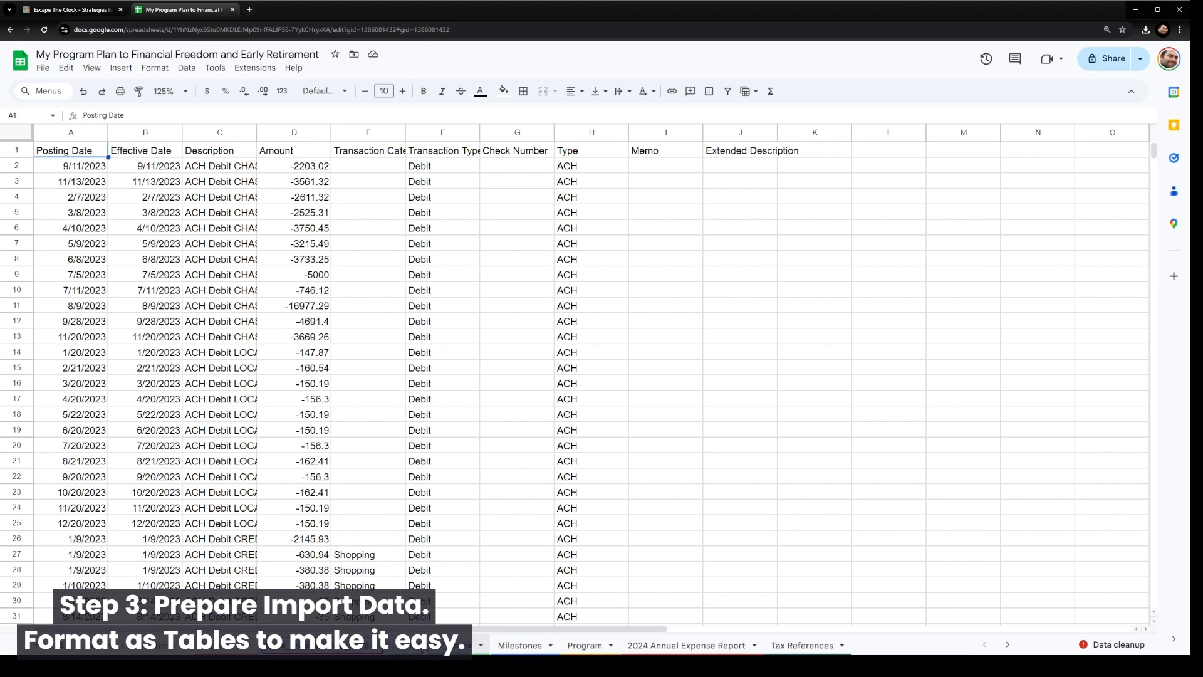
pyautogui.press('Return')
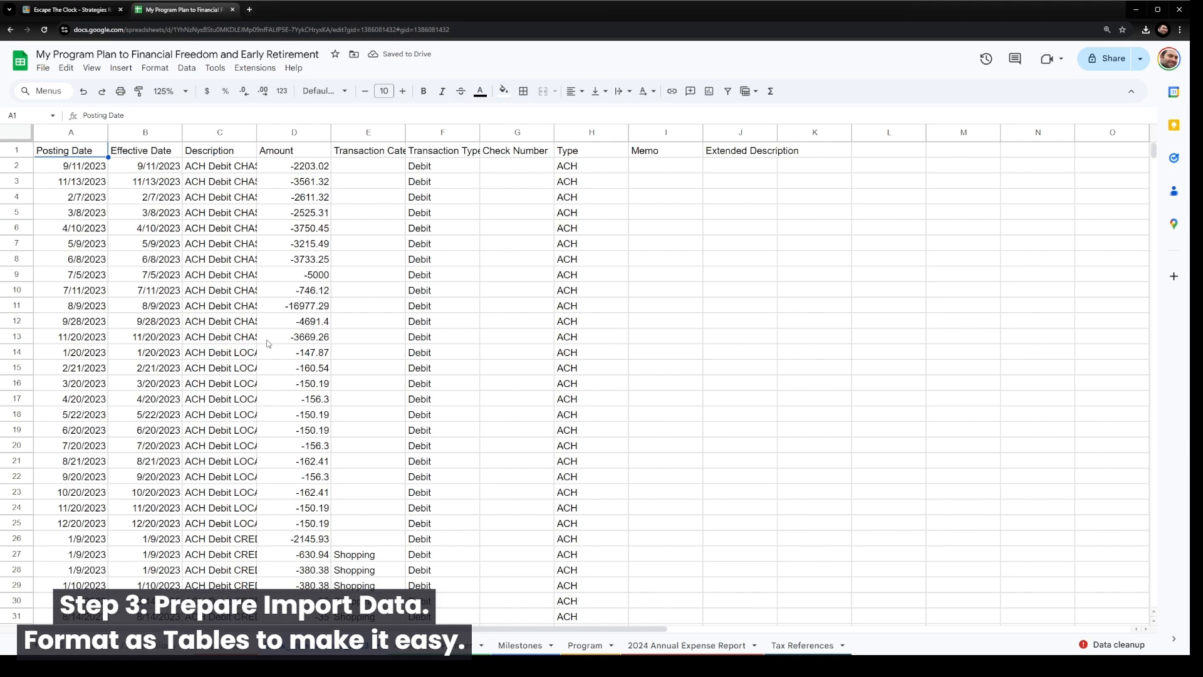
# Convert the imported transaction data on the Bank_Transactions_2023 sheet to a table.
pyautogui.scroll(-20, 267, 343)
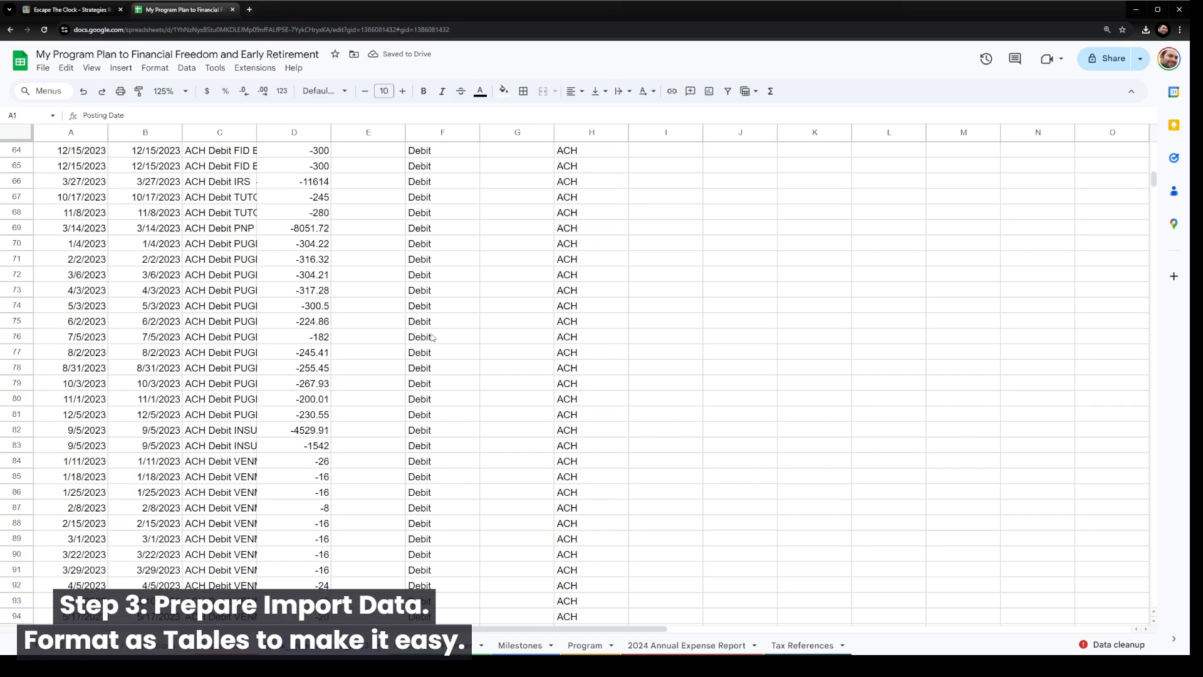
pyautogui.scroll(20, 432, 337)
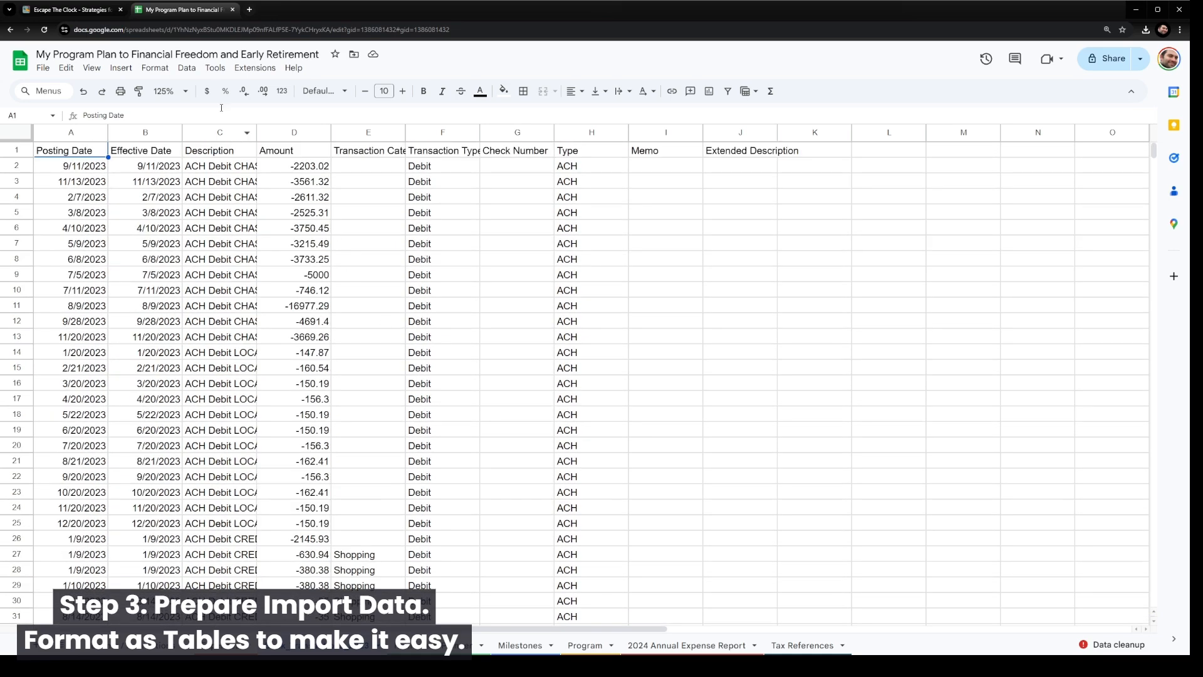
pyautogui.click(164, 69)
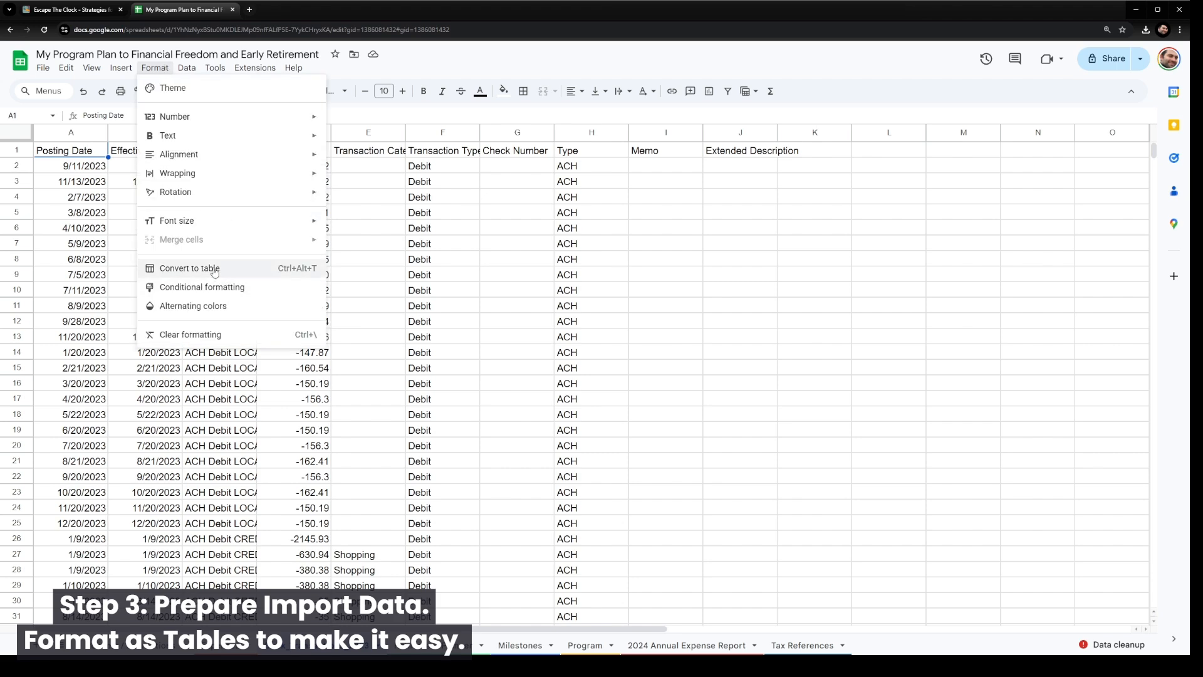
pyautogui.click(273, 269)
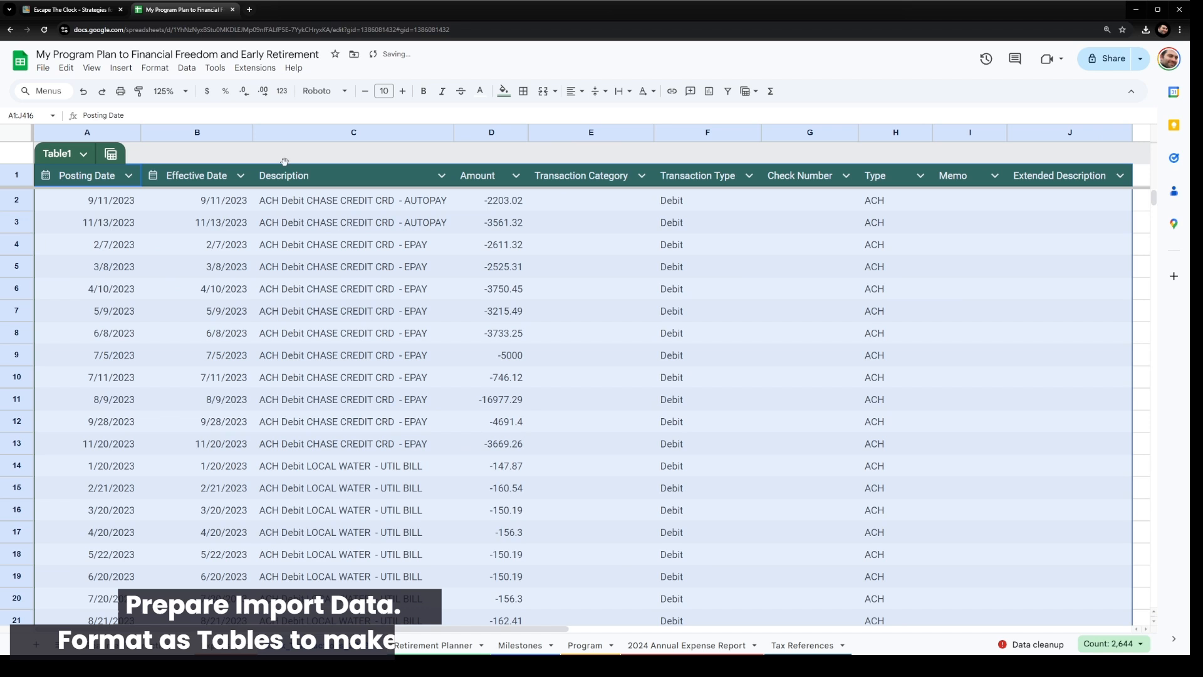
pyautogui.click(355, 263)
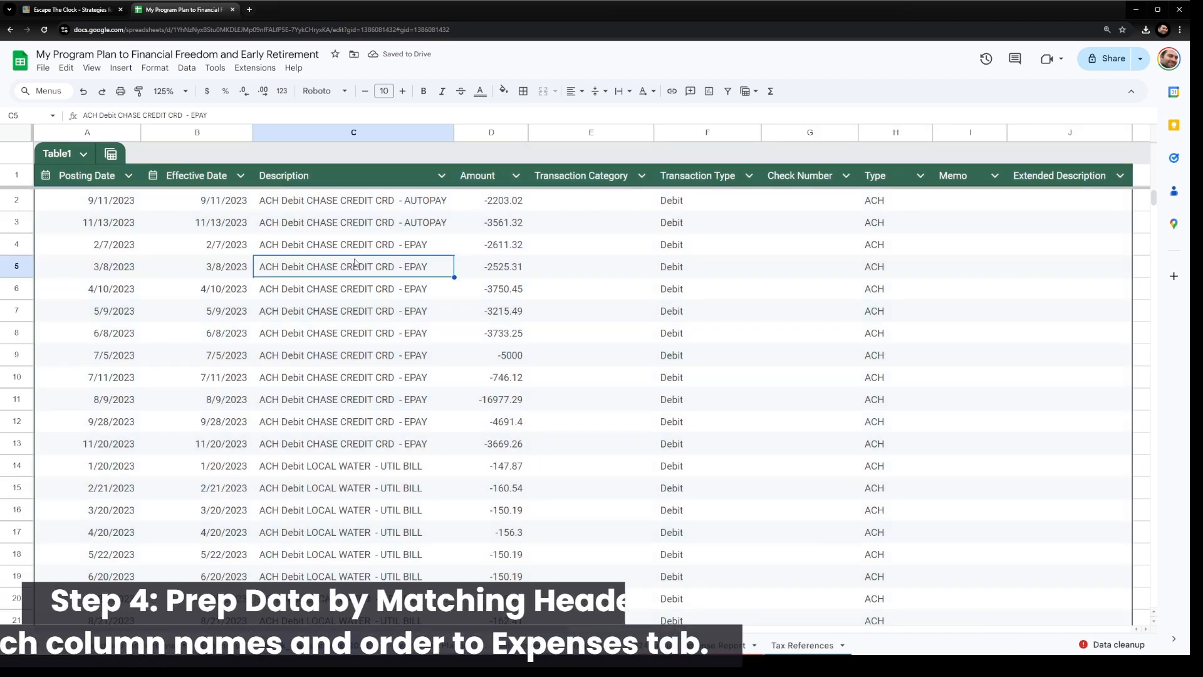
# Compare the bank table's date headers with the Expenses sheet's column headers, and examine the Account and Classification choices.
pyautogui.click(96, 184)
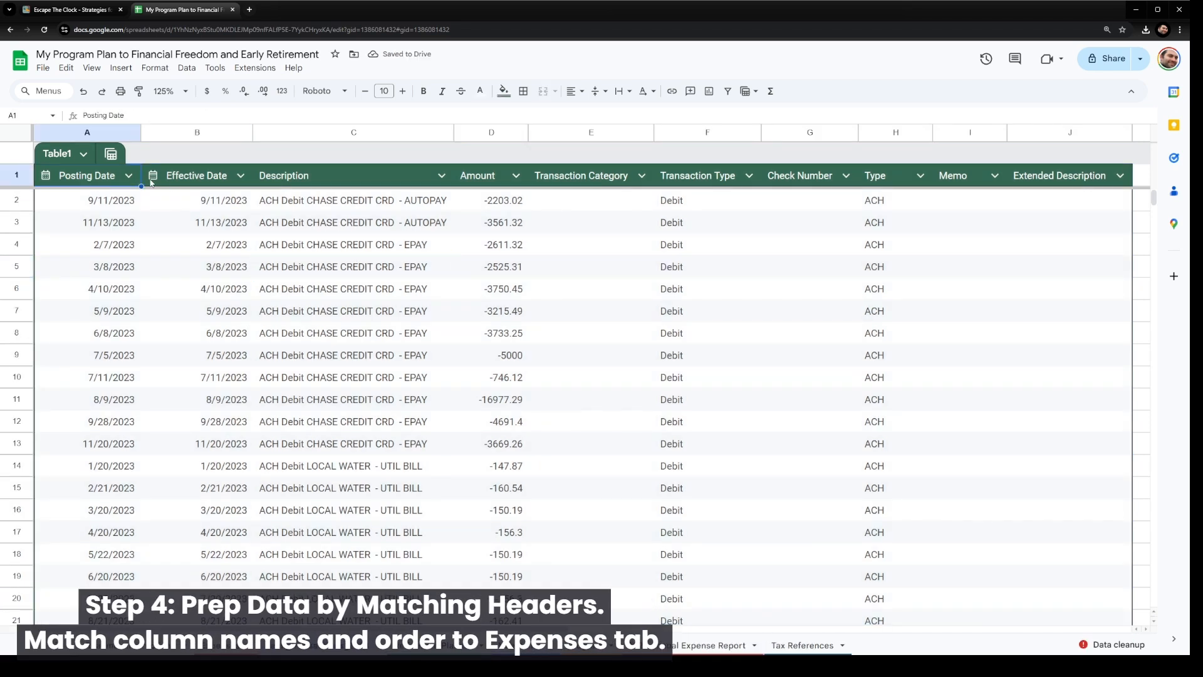
pyautogui.click(151, 183)
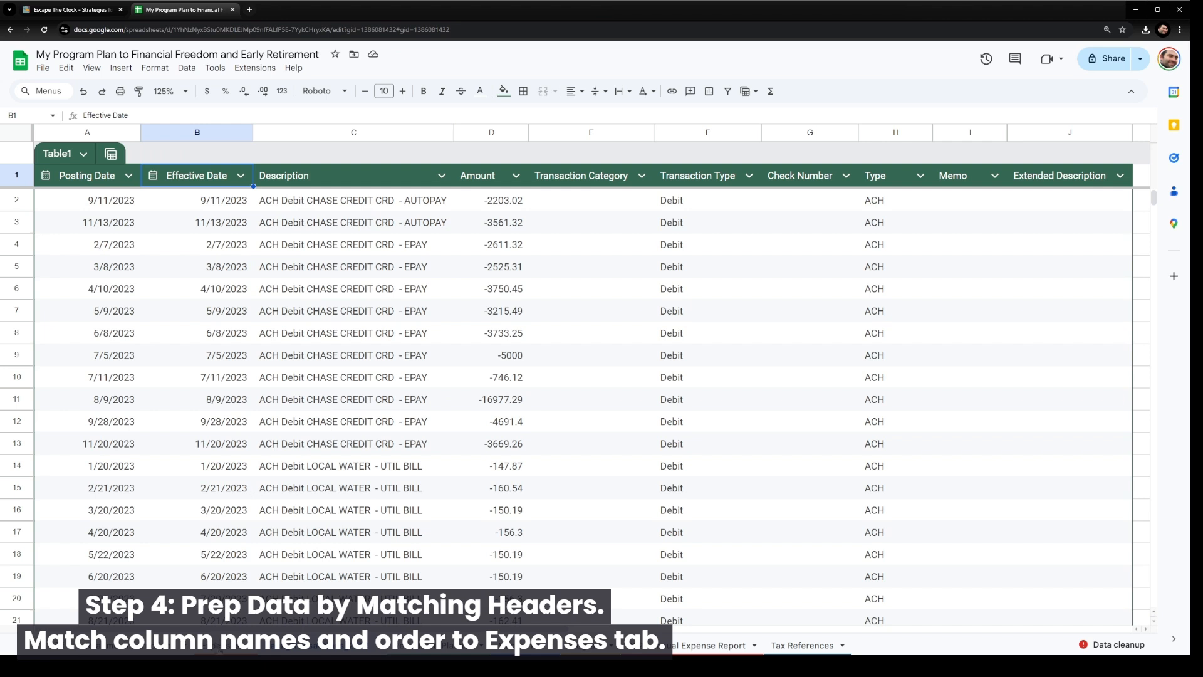
pyautogui.click(217, 649)
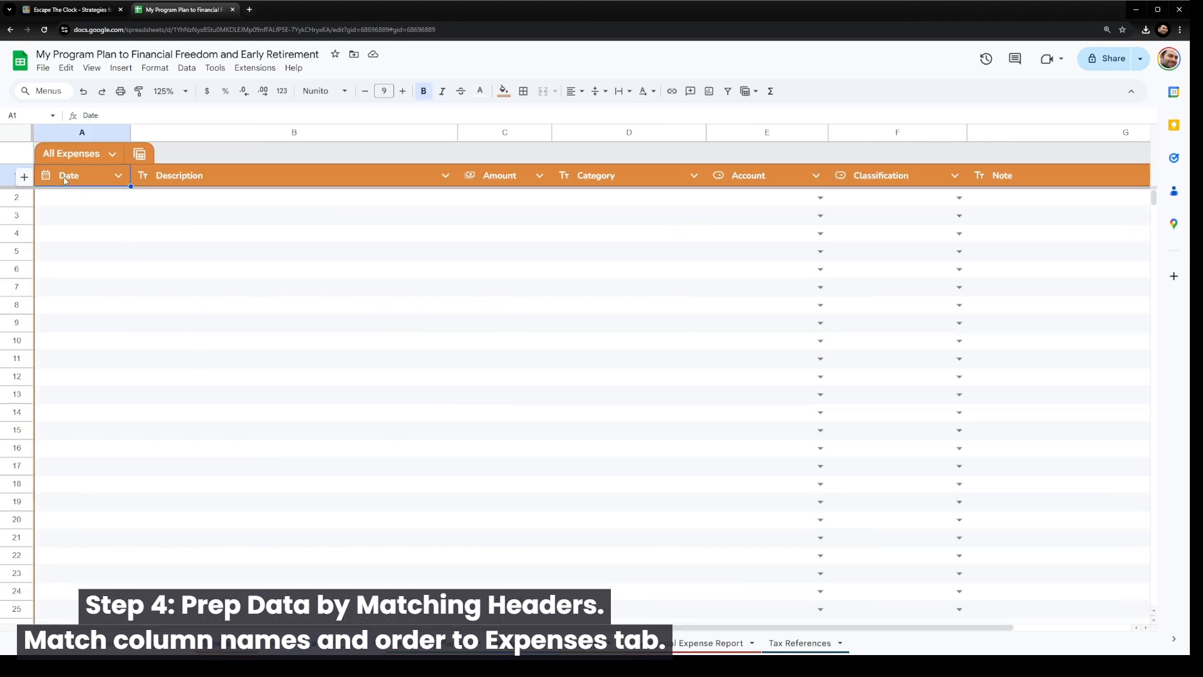
pyautogui.click(255, 184)
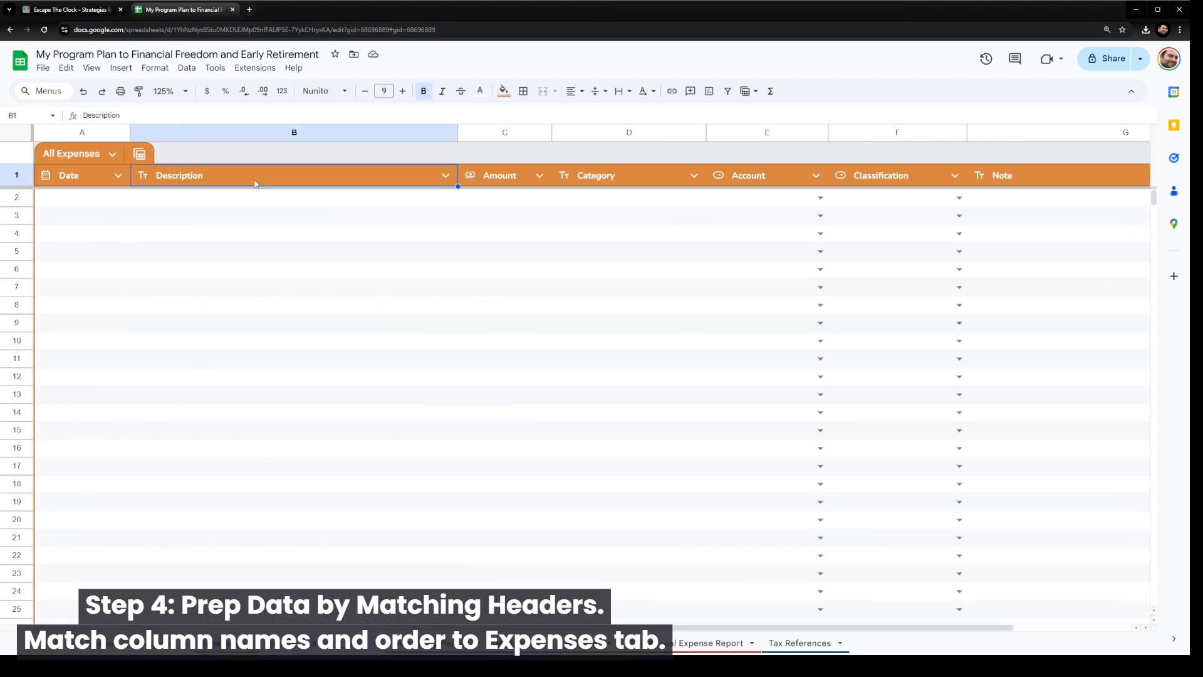
pyautogui.click(497, 182)
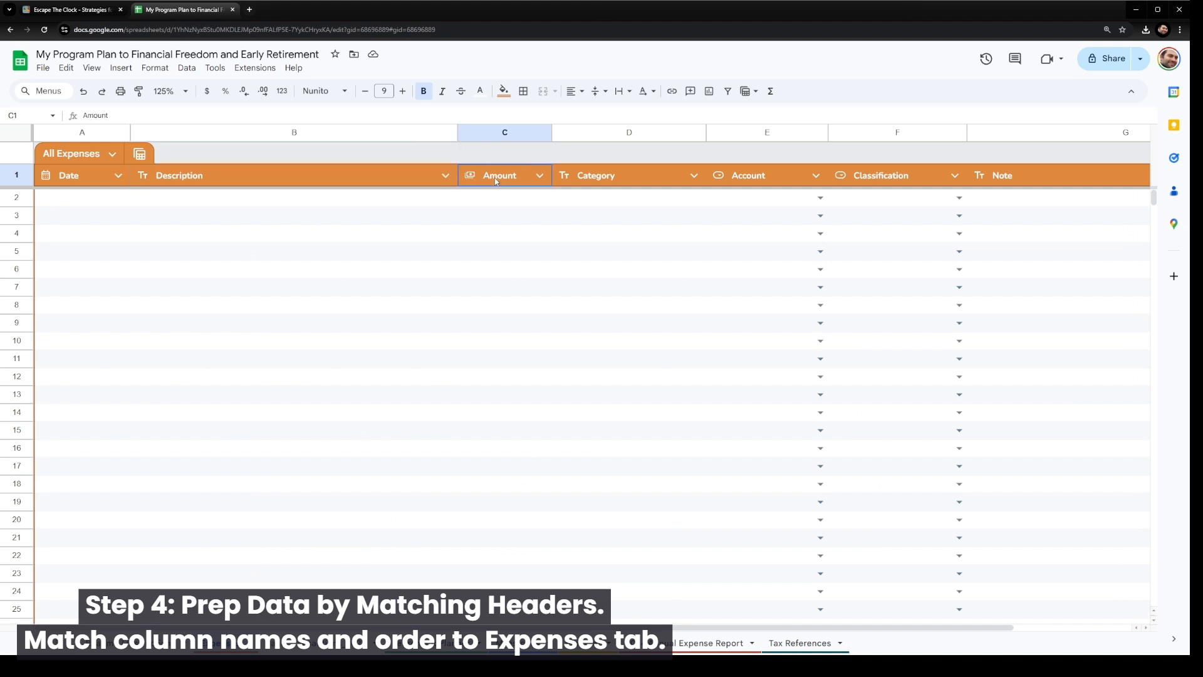
pyautogui.click(624, 185)
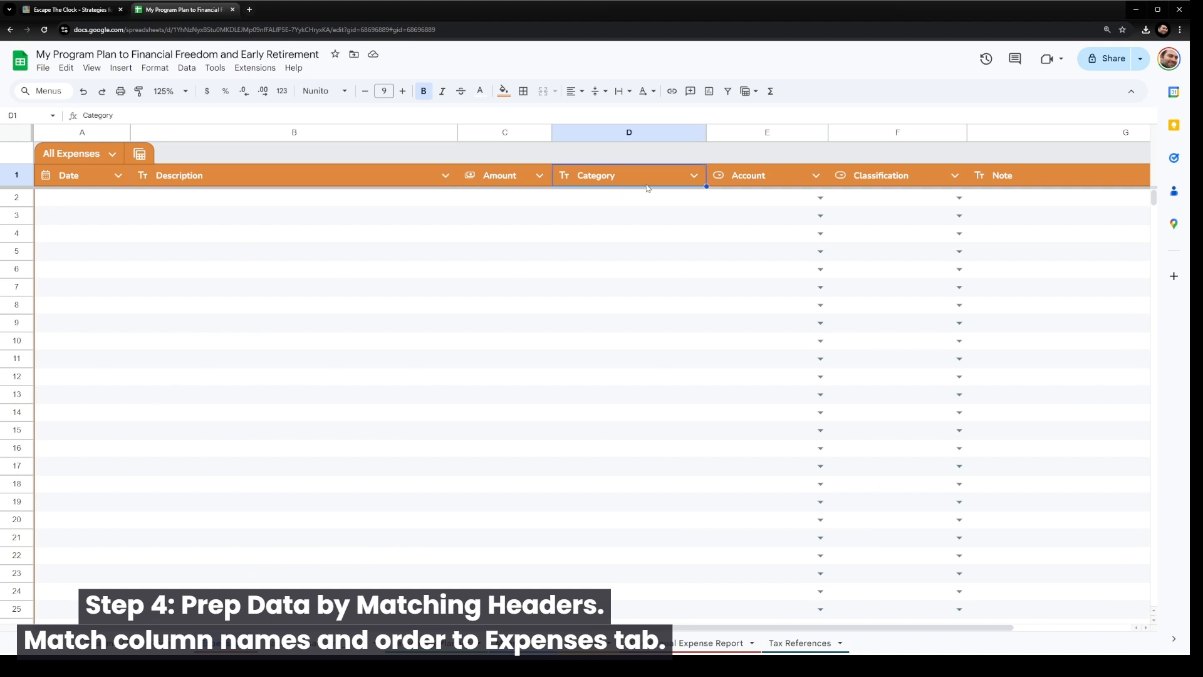
pyautogui.click(779, 179)
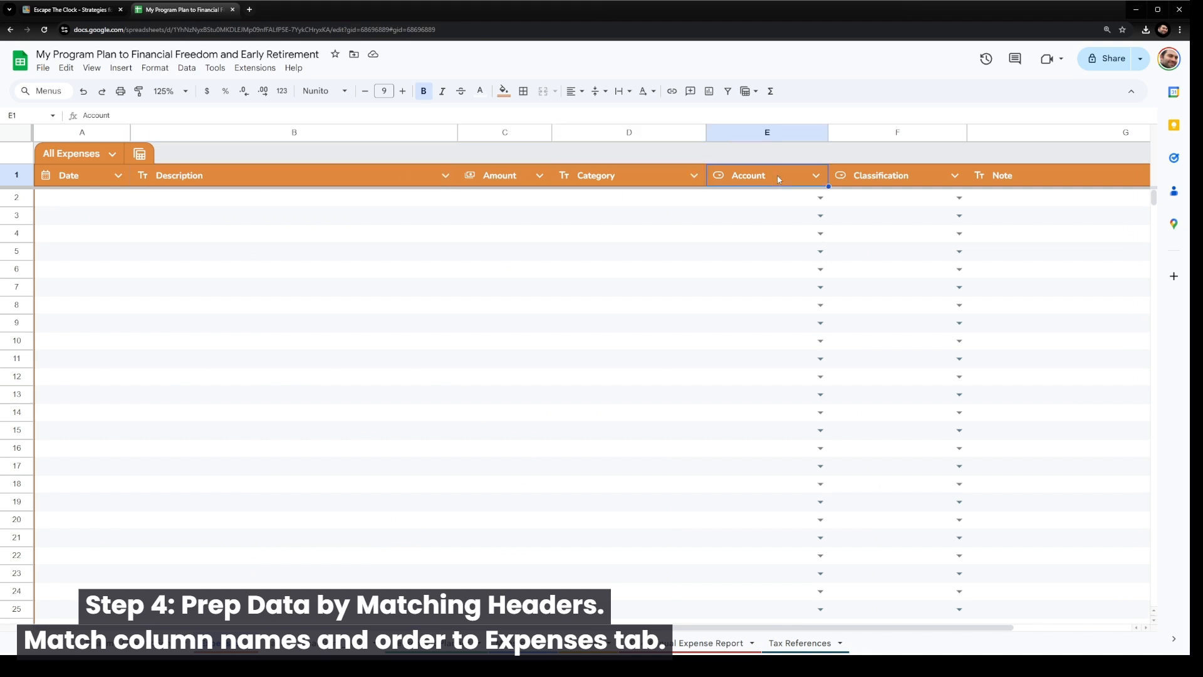
pyautogui.click(819, 198)
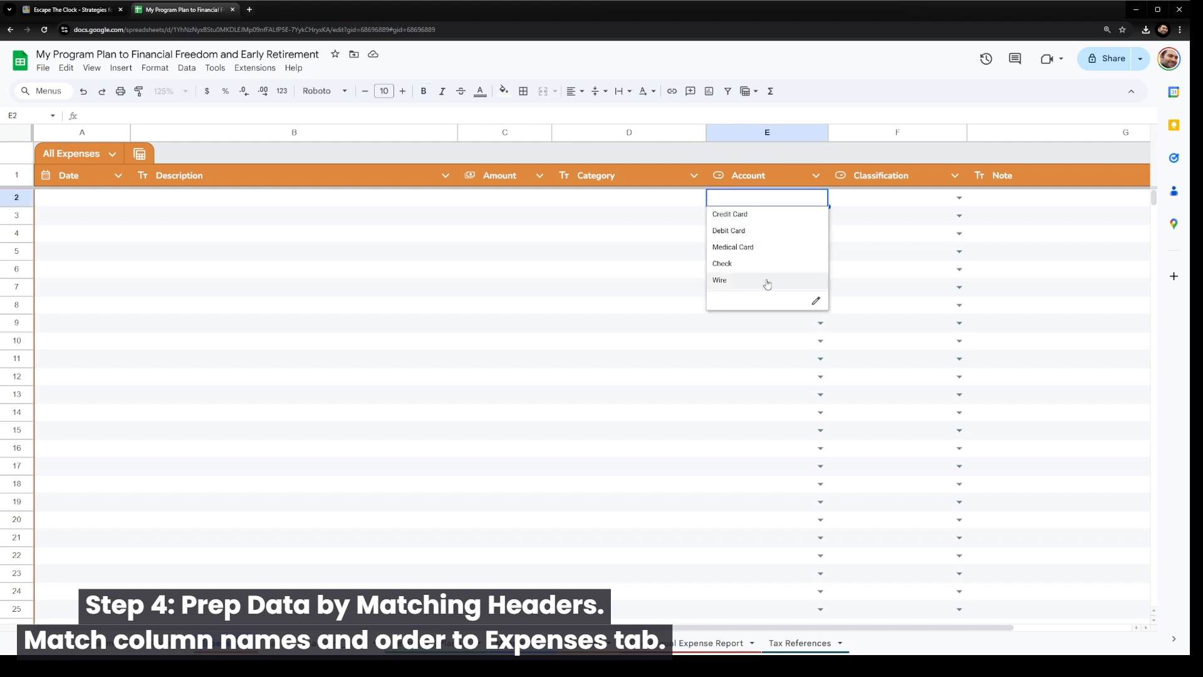
pyautogui.click(889, 179)
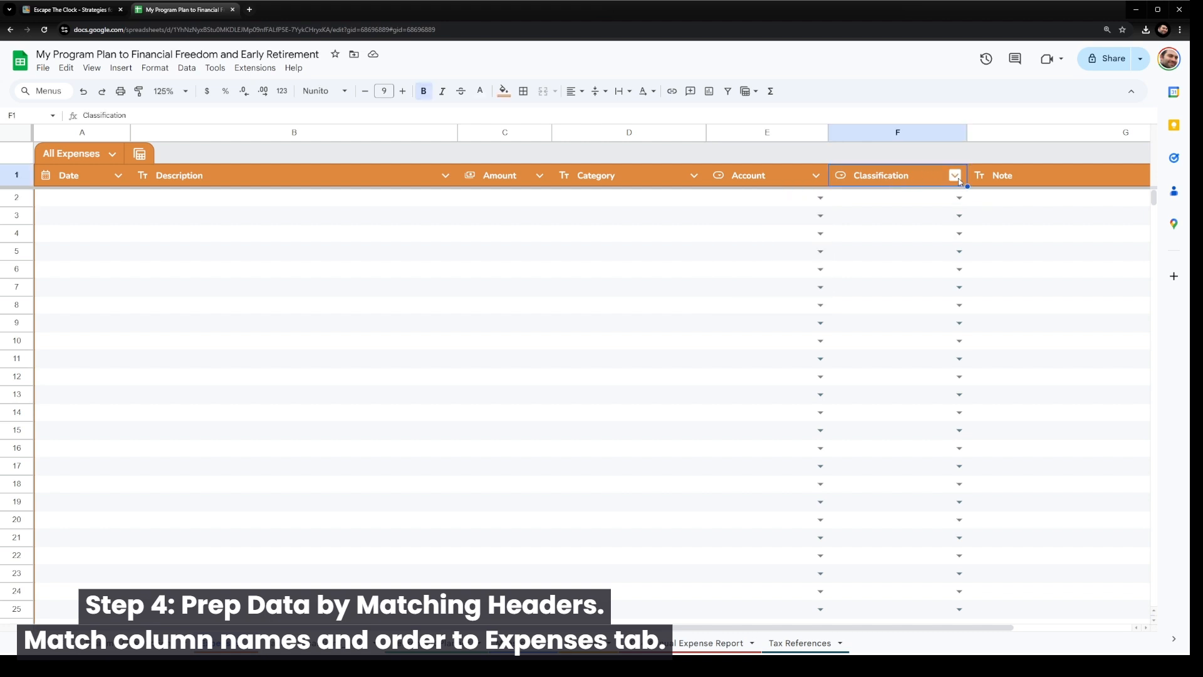
pyautogui.click(959, 198)
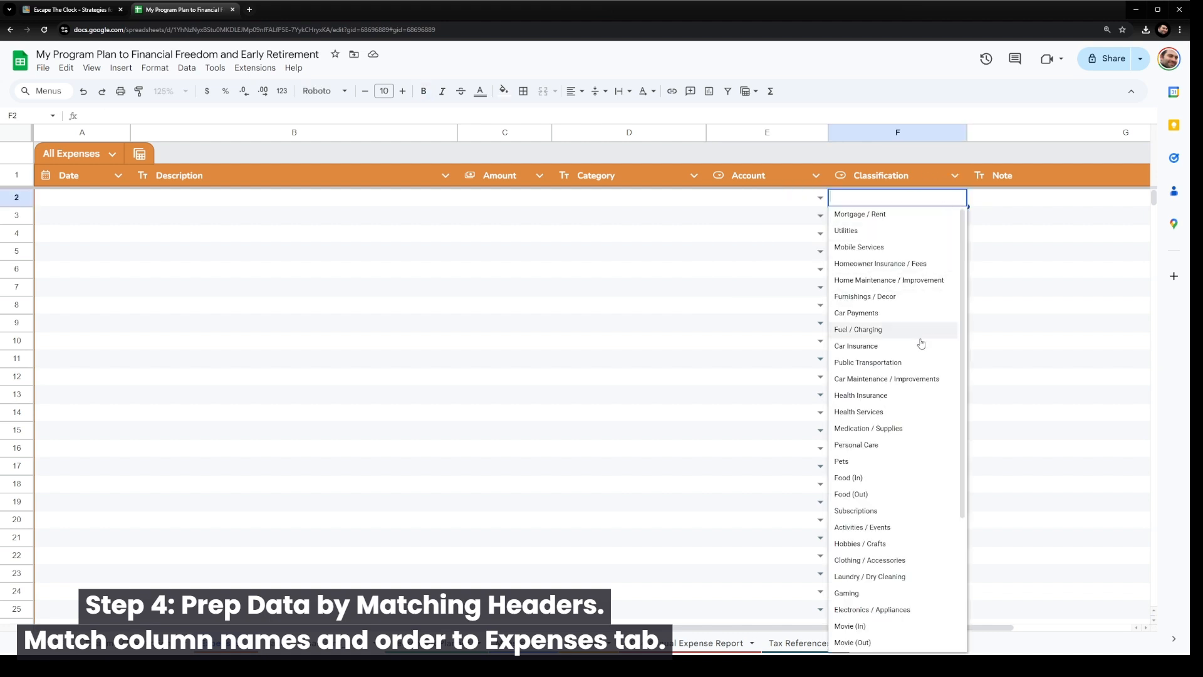
pyautogui.scroll(-3, 914, 401)
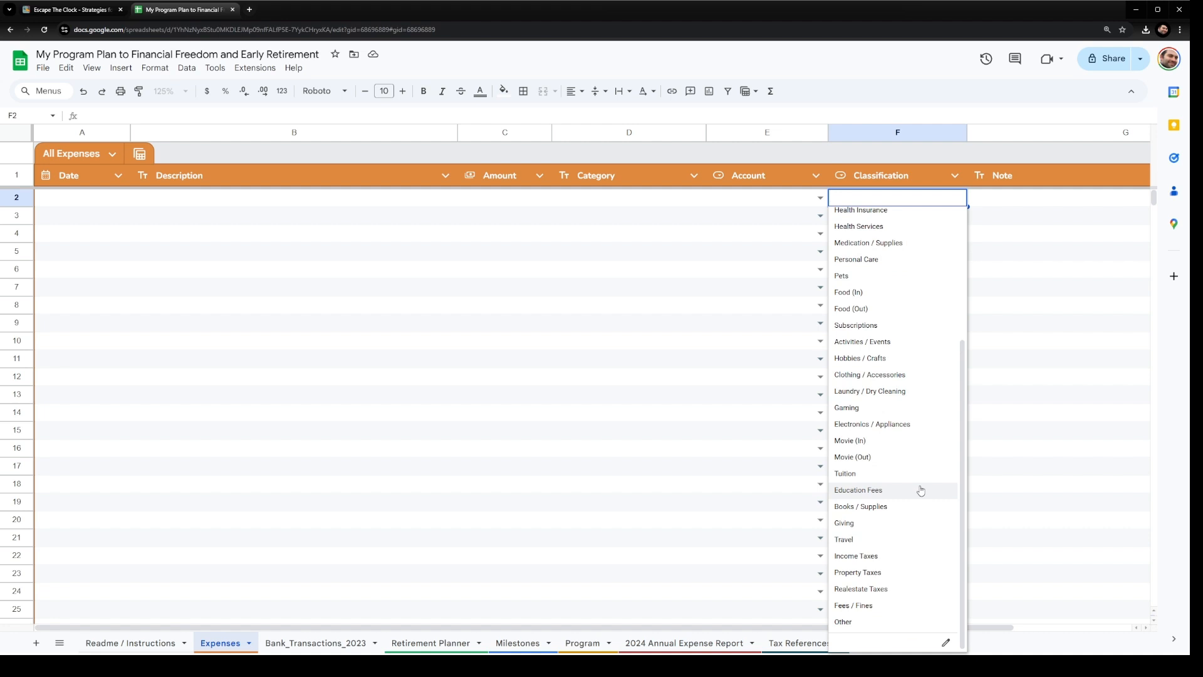
pyautogui.click(1028, 183)
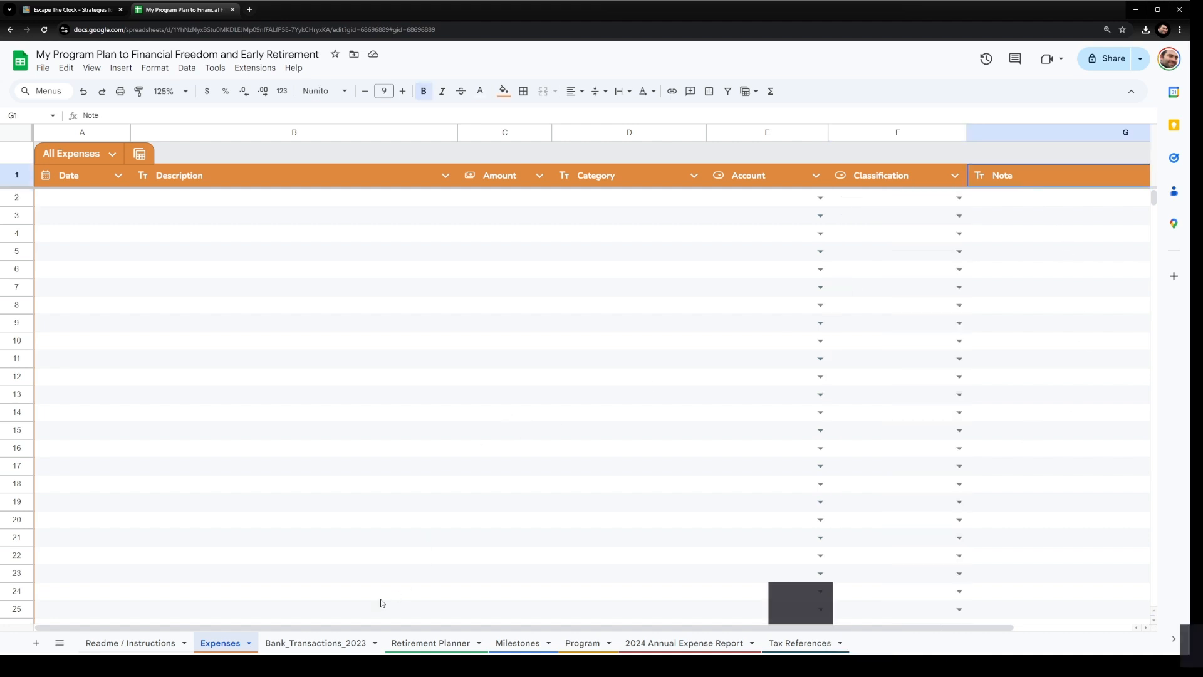
# Compare the two date columns on the Bank_Transactions_2023 sheet and delete the Posting Date table column.
pyautogui.click(319, 644)
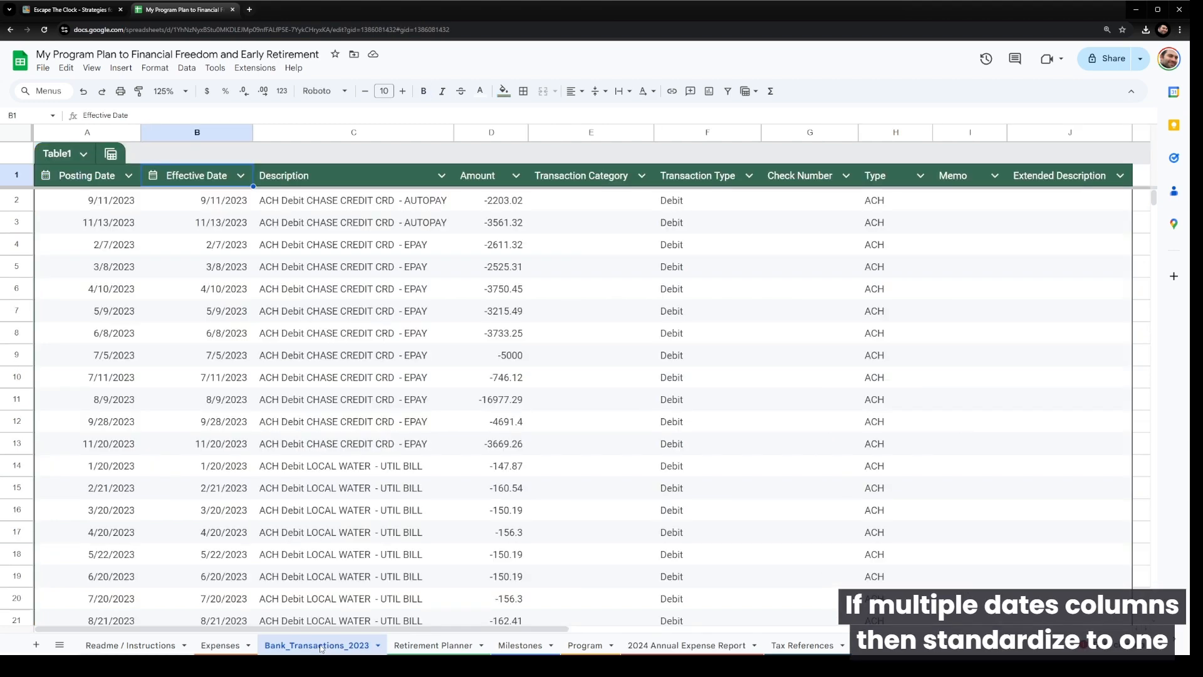
pyautogui.click(83, 201)
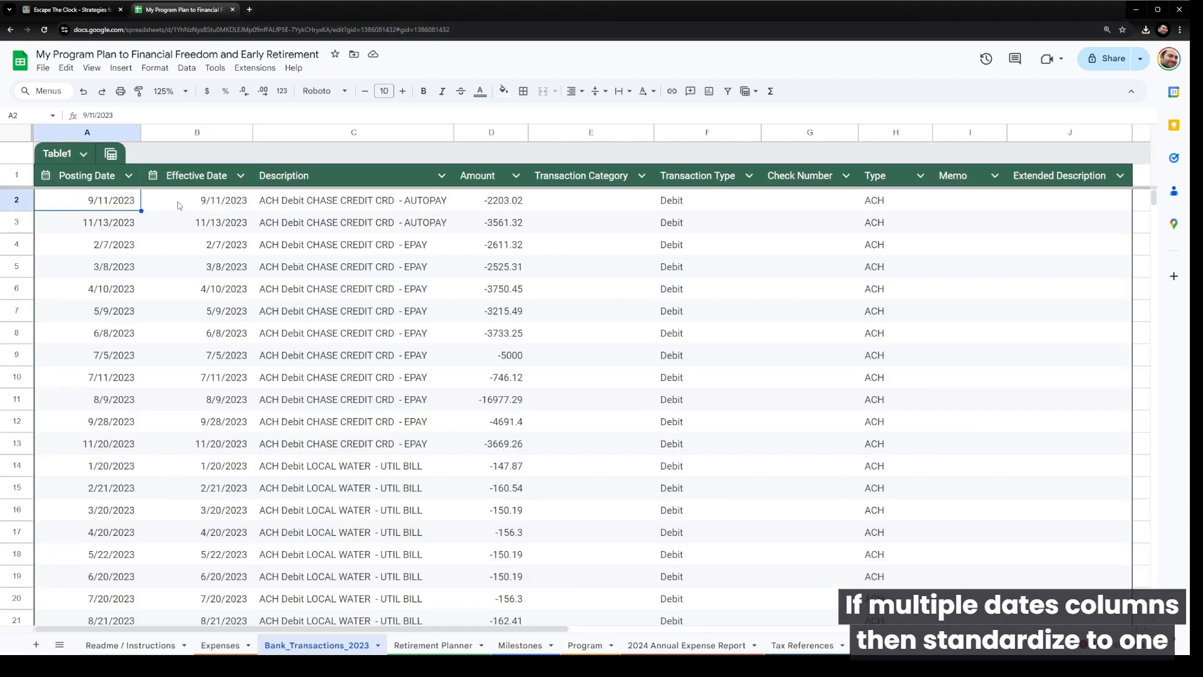
pyautogui.click(180, 205)
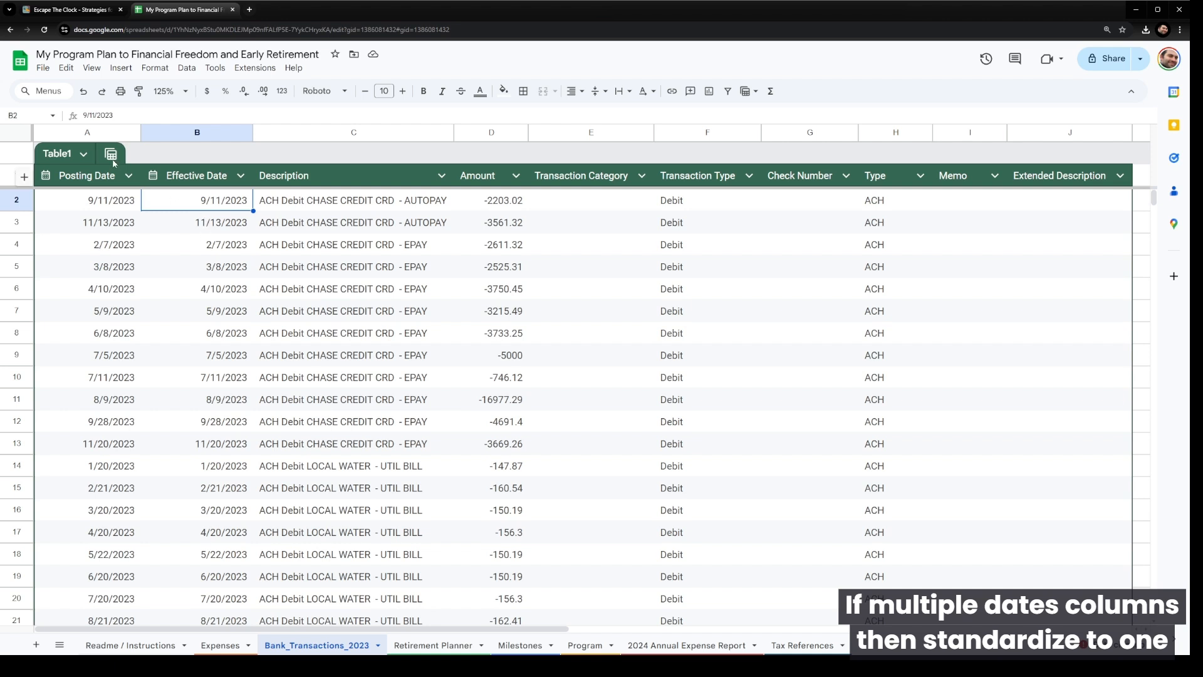
pyautogui.click(74, 132)
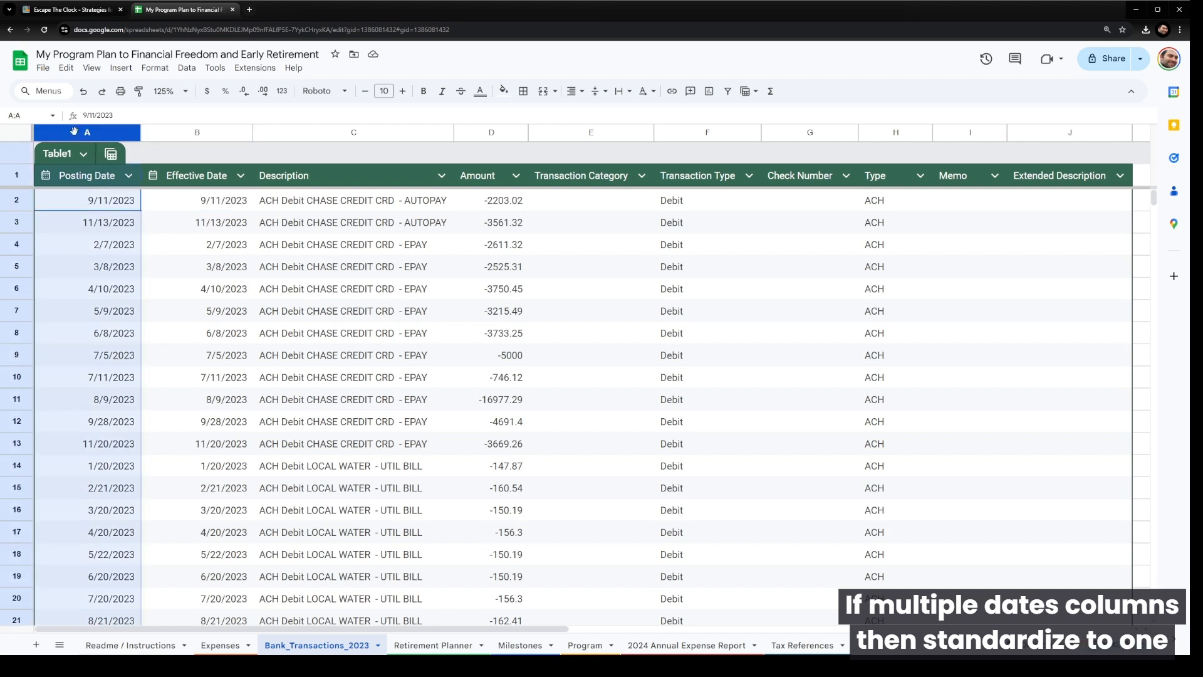
pyautogui.scroll(-5, 103, 307)
pyautogui.scroll(6, 103, 314)
pyautogui.click(97, 244)
pyautogui.click(128, 175)
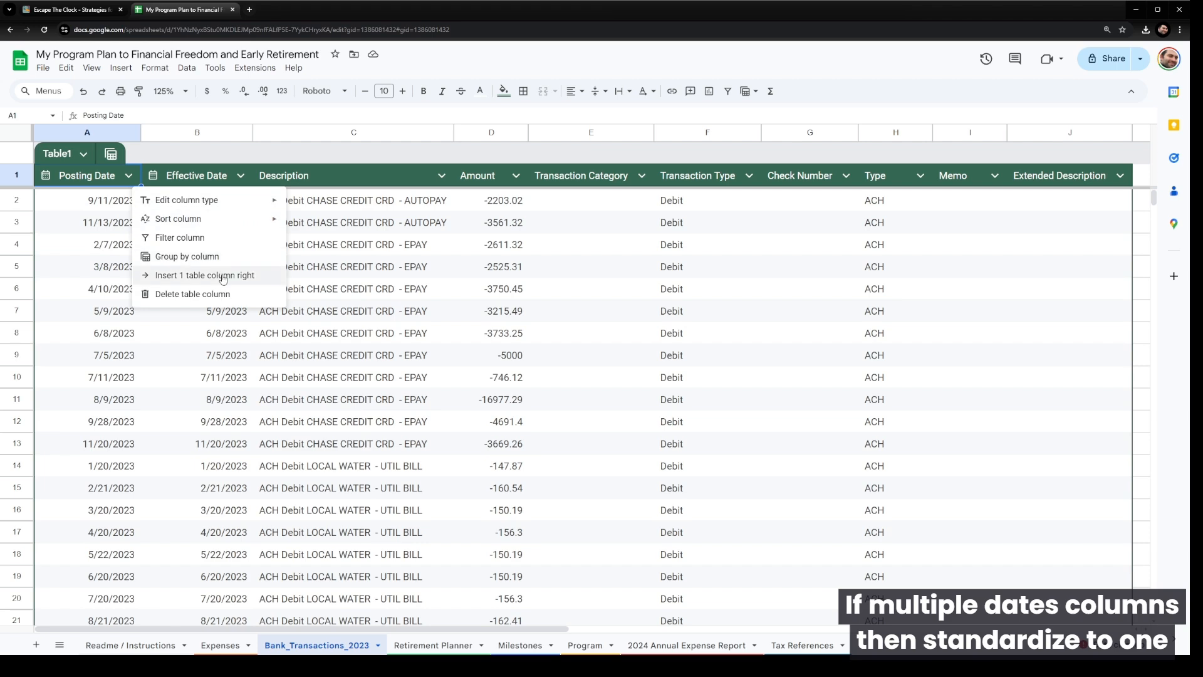
pyautogui.click(225, 295)
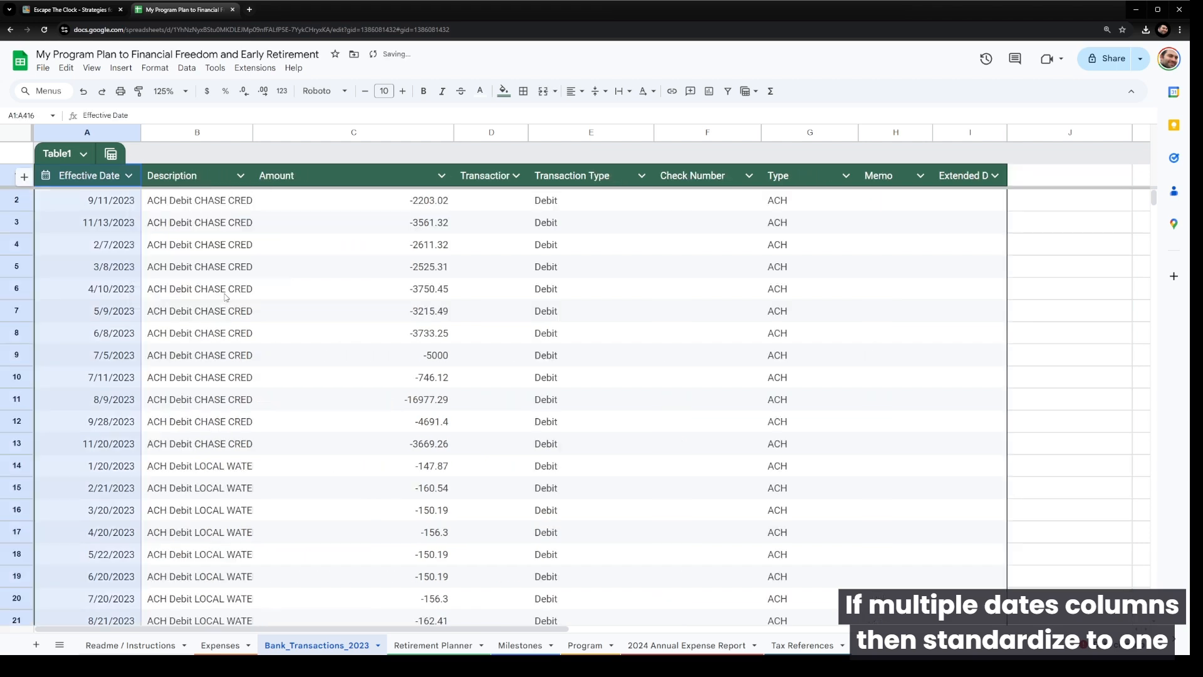
# Rename the bank table's Effective Date header to Date and widen the Description column to fit its text.
pyautogui.click(84, 181)
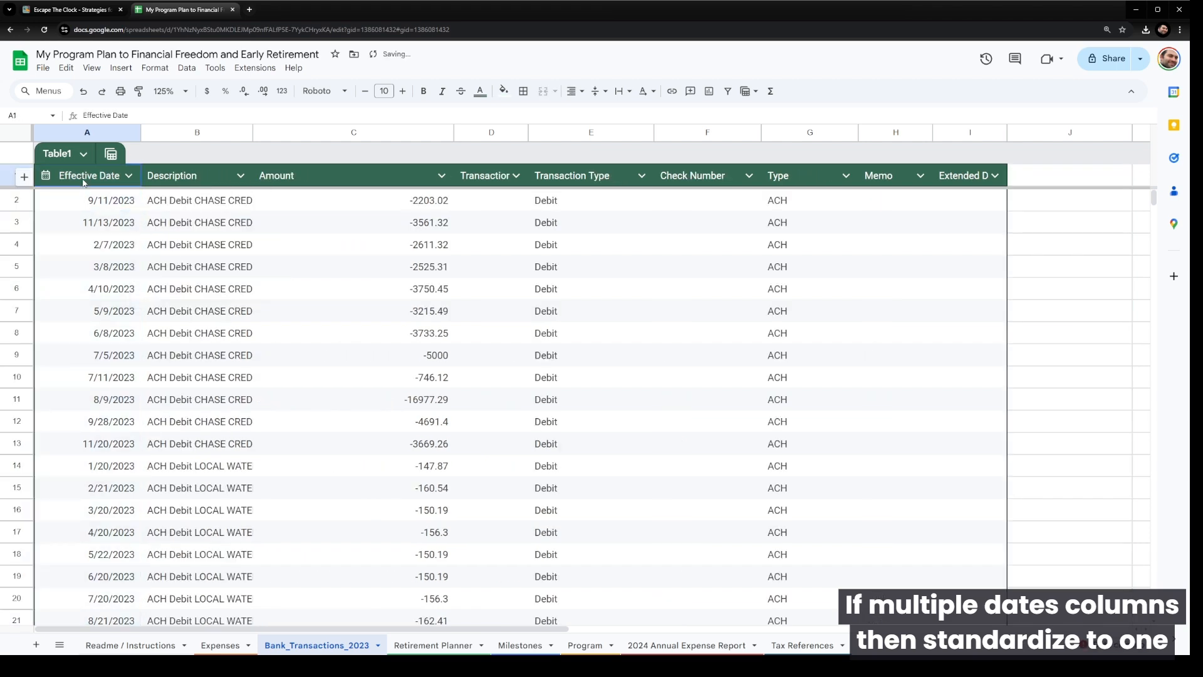
pyautogui.write('Date')
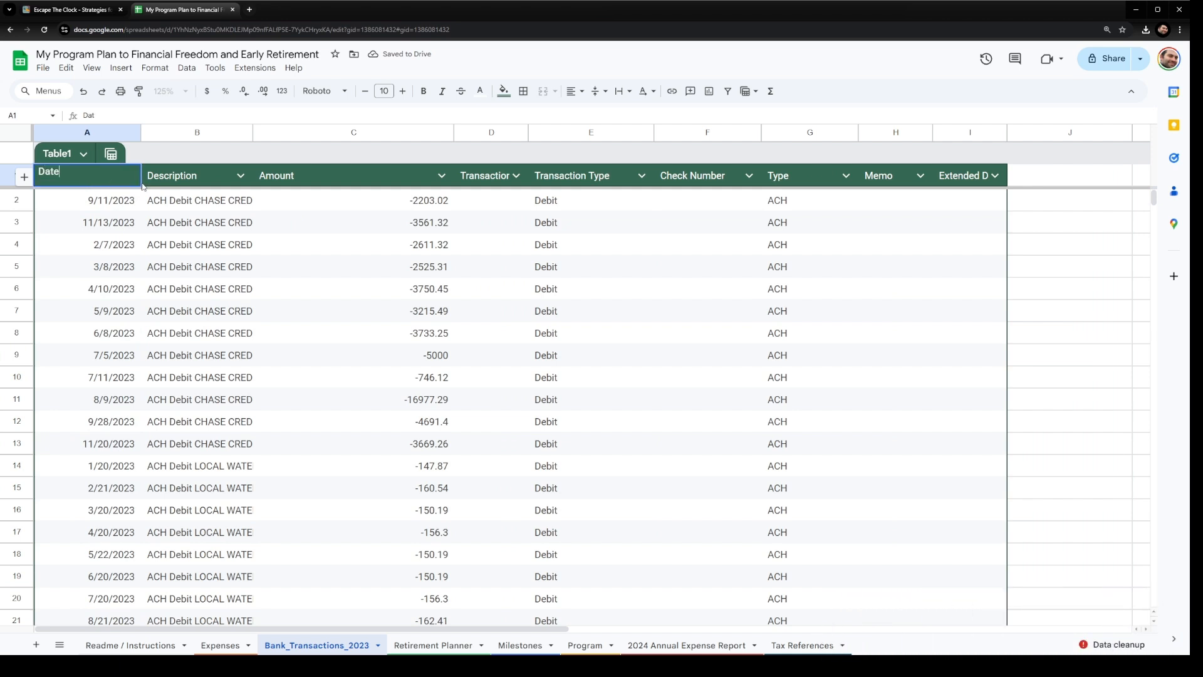
pyautogui.click(173, 182)
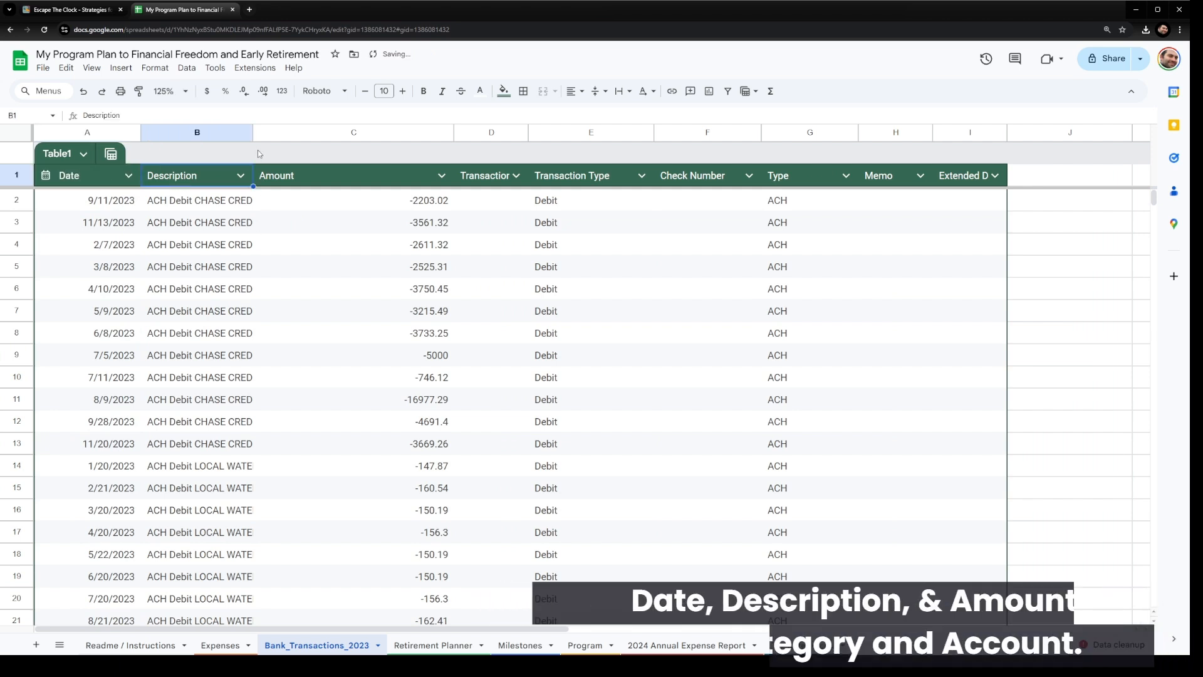
pyautogui.moveTo(253, 133); pyautogui.dragTo(400, 132)
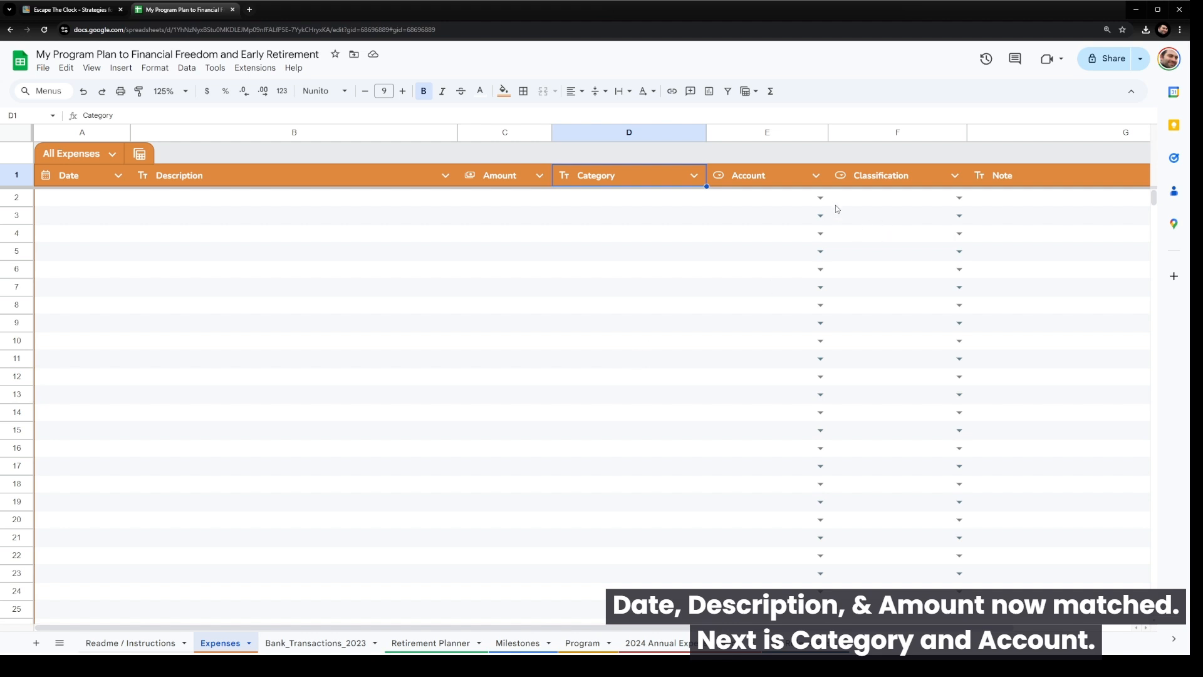
# Check the Account choices on the Expenses sheet and rename the bank table's Transaction Type header to Account.
pyautogui.click(820, 197)
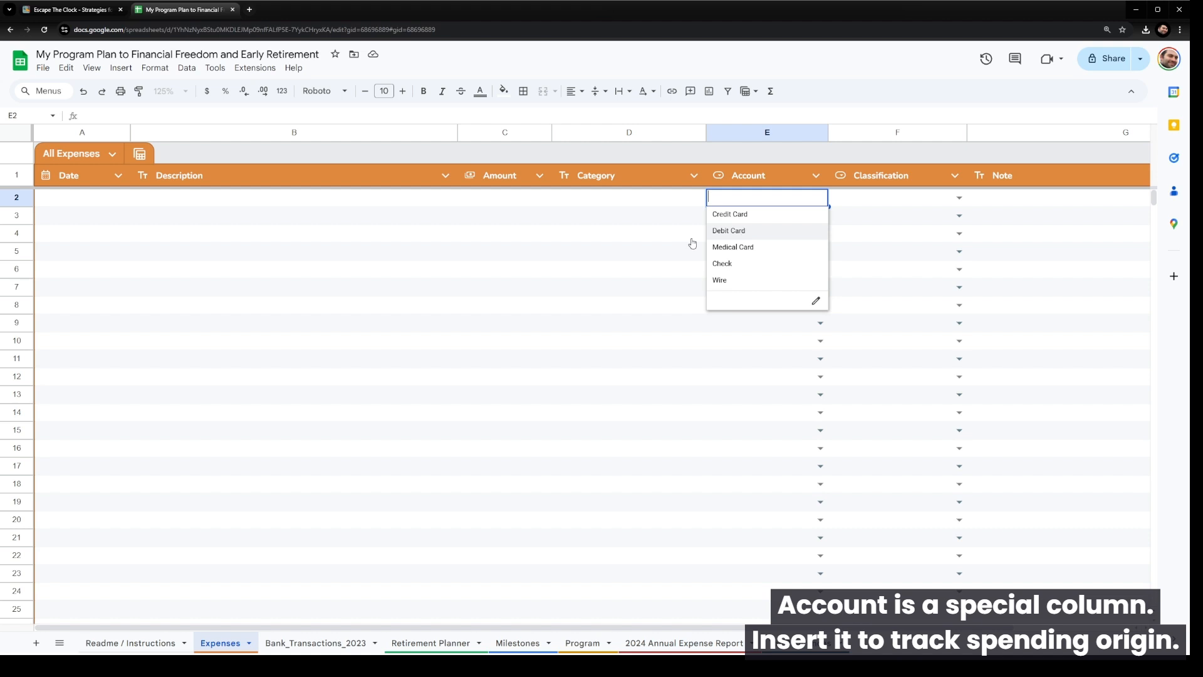
pyautogui.click(339, 643)
pyautogui.click(698, 210)
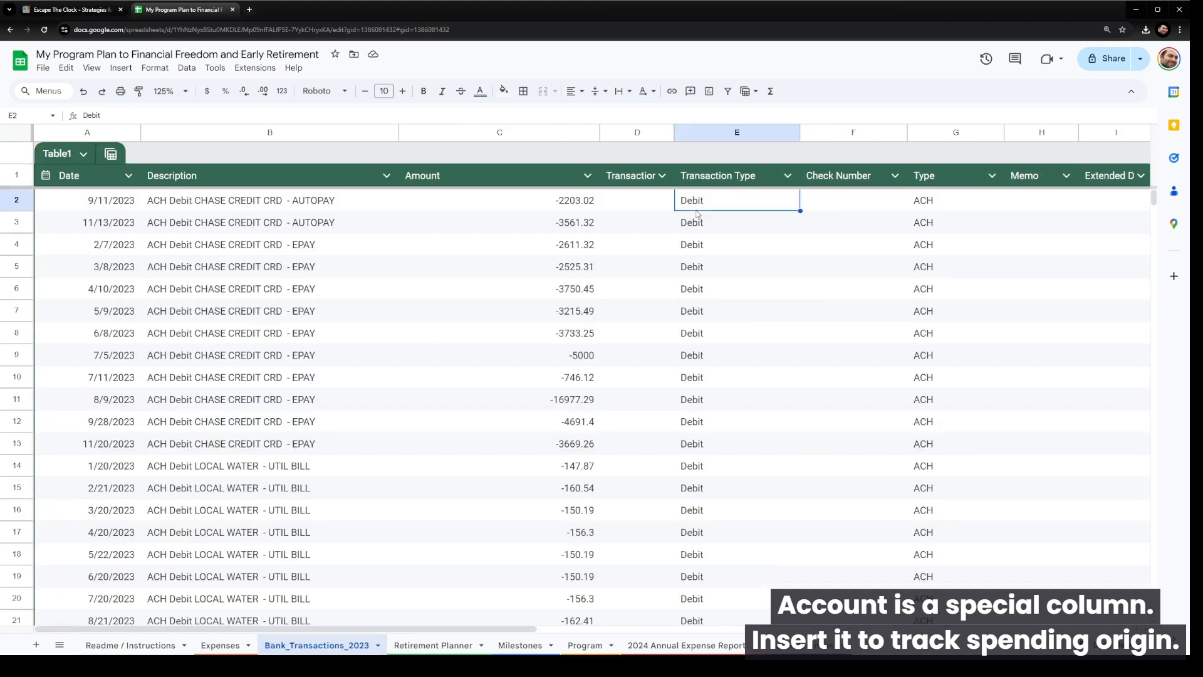
pyautogui.click(702, 232)
pyautogui.click(696, 329)
pyautogui.click(717, 182)
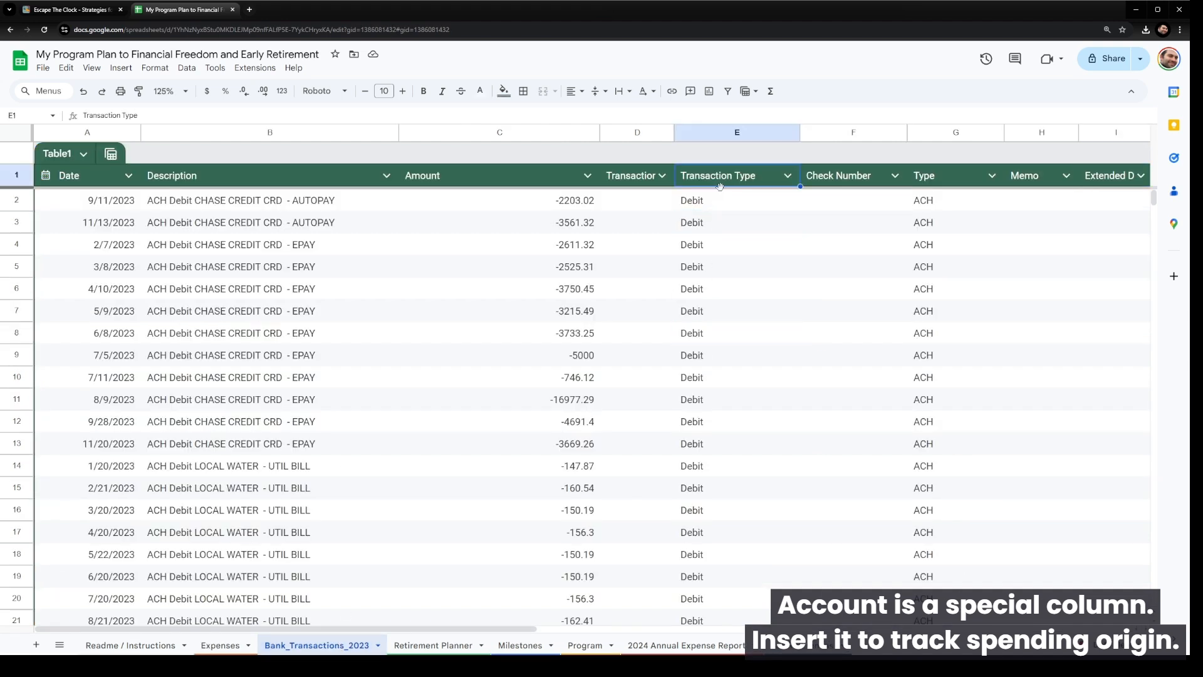
pyautogui.write('Account')
pyautogui.press('Return')
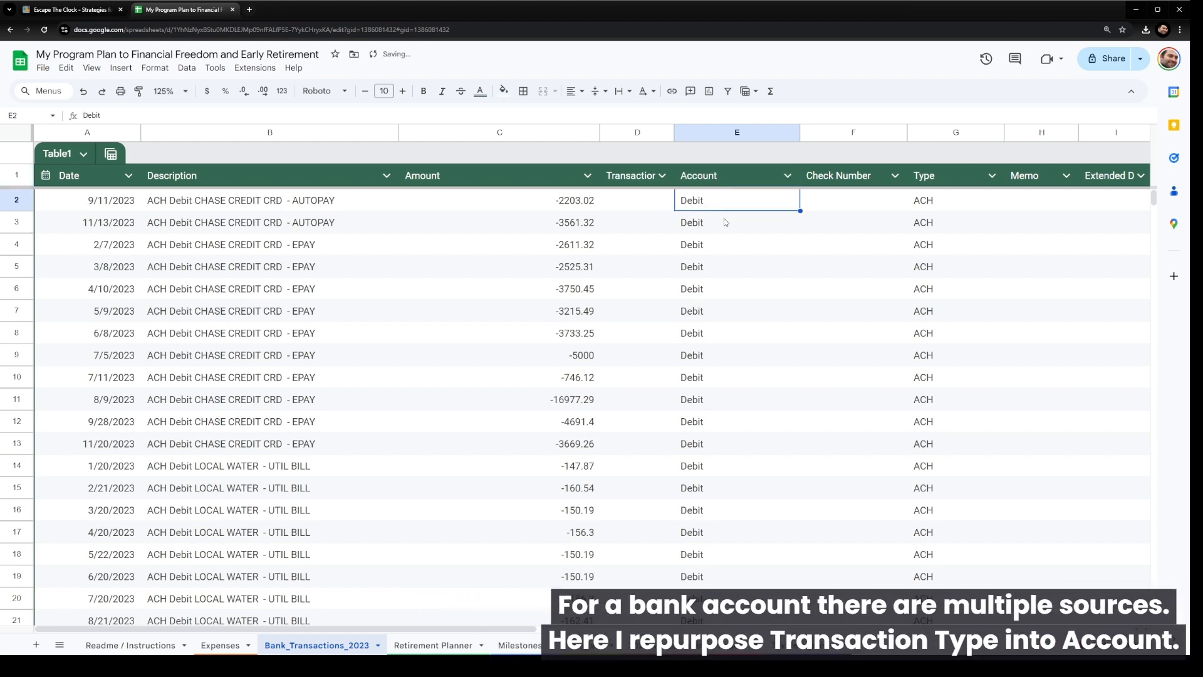
# Replace every Debit with Debit Card in the bank table's Account column and check it against the Expenses sheet's Account choices.
pyautogui.click(739, 133)
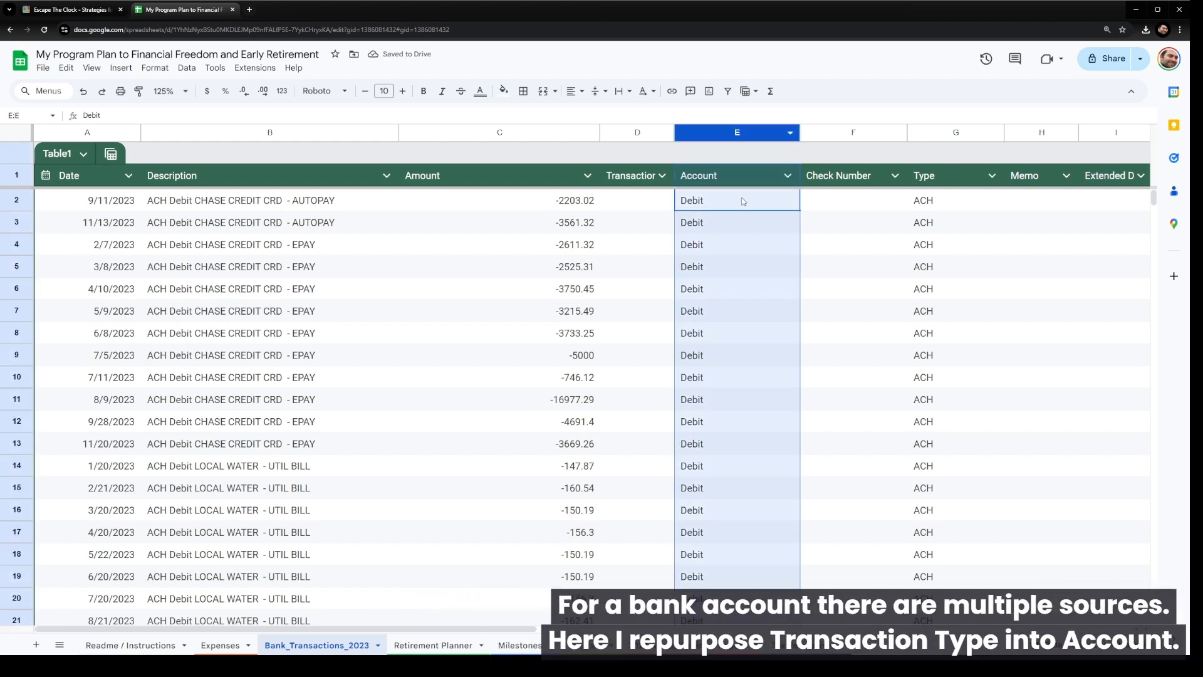
pyautogui.click(67, 69)
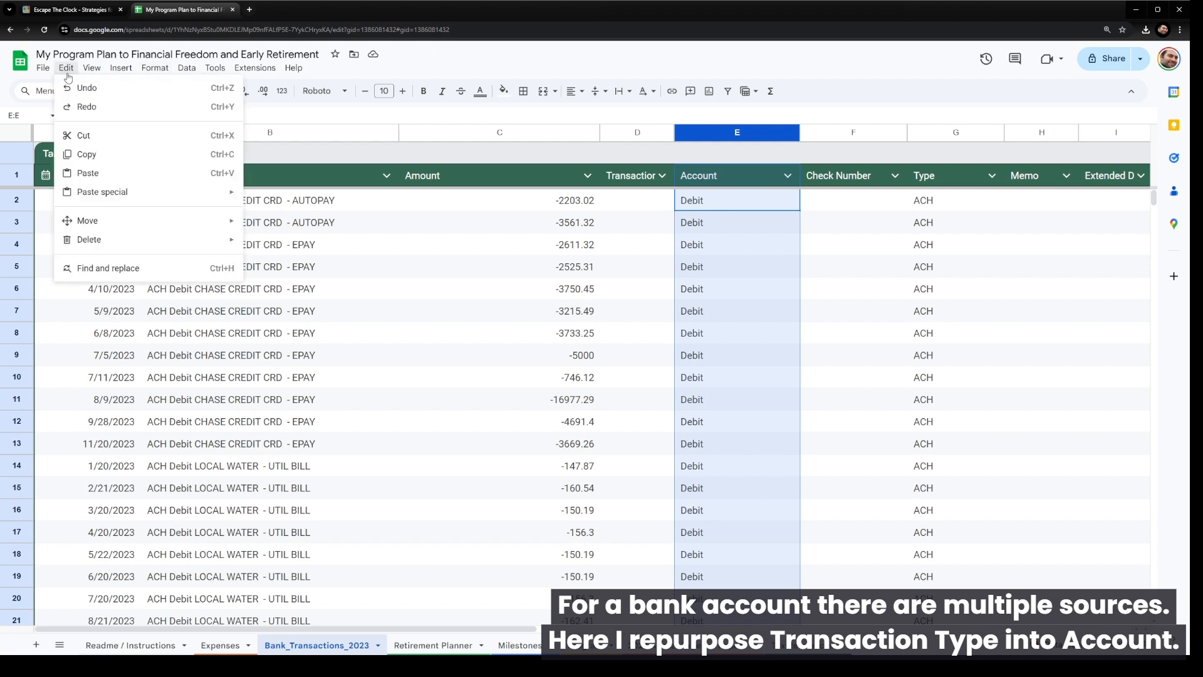
pyautogui.click(108, 269)
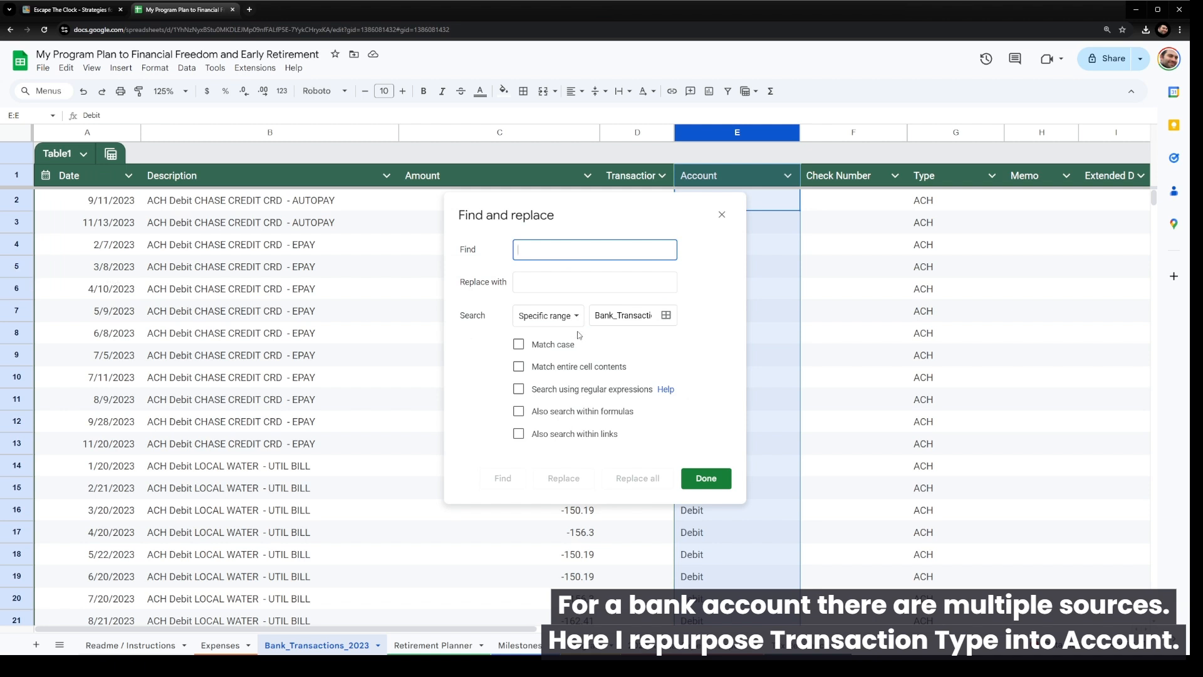
pyautogui.write('Debit')
pyautogui.press('Tab')
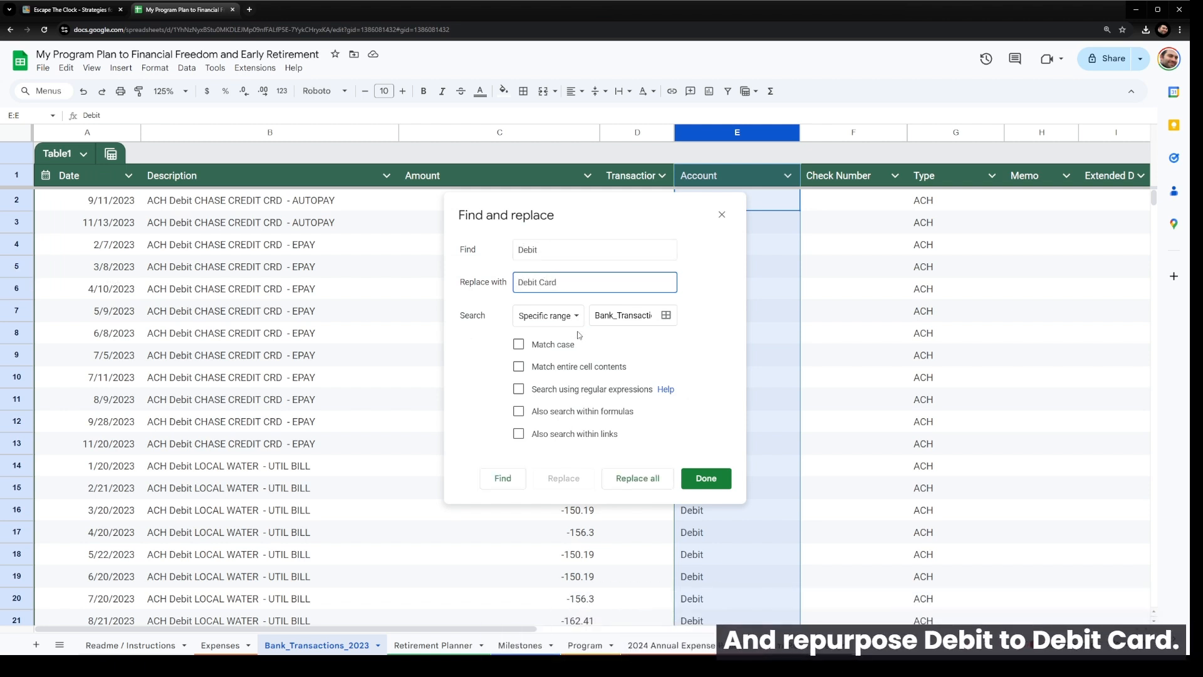
pyautogui.click(662, 486)
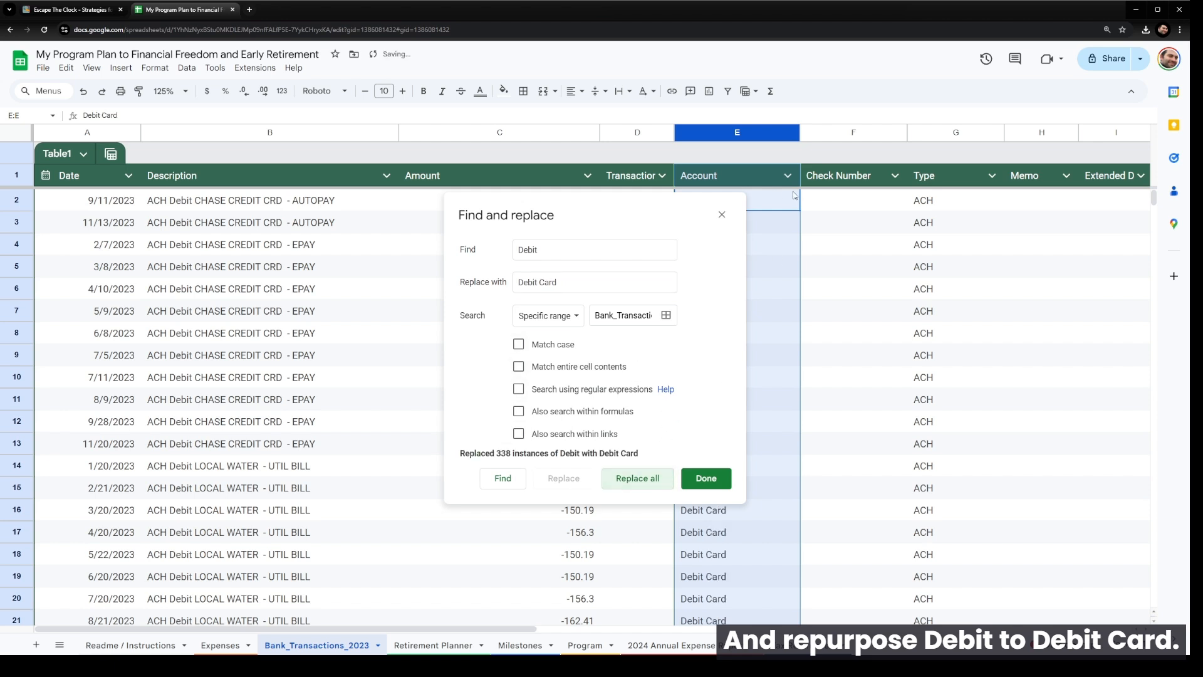
pyautogui.click(722, 214)
pyautogui.click(739, 222)
pyautogui.click(739, 311)
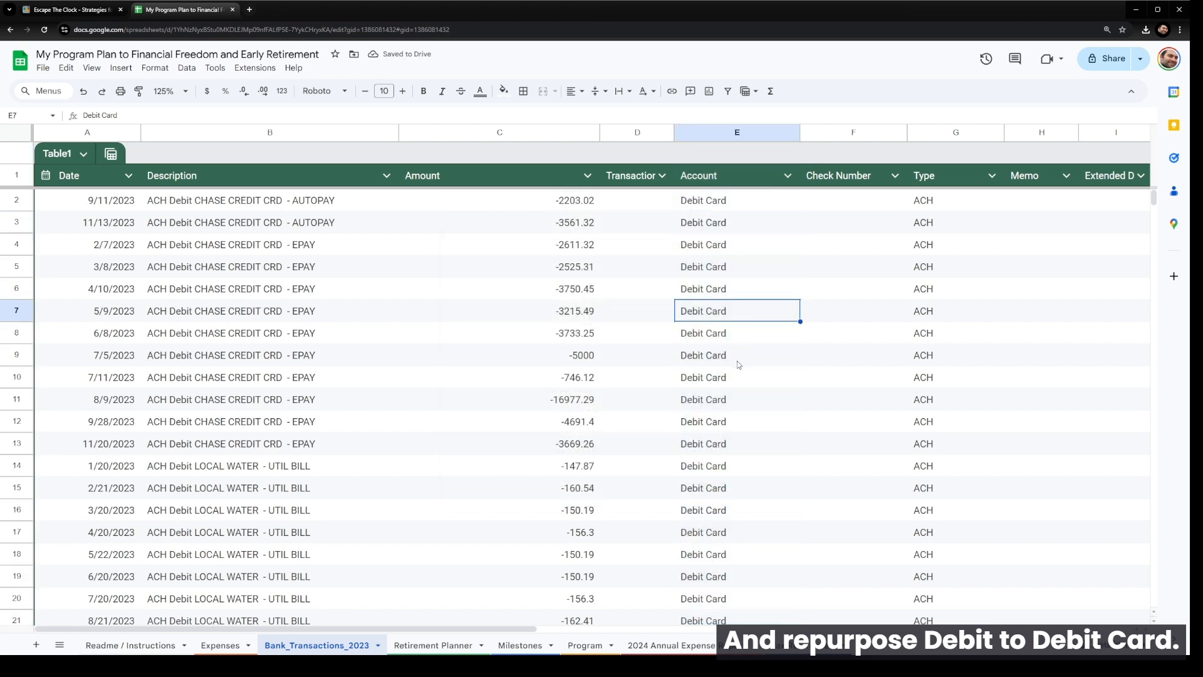
pyautogui.click(738, 364)
pyautogui.click(222, 645)
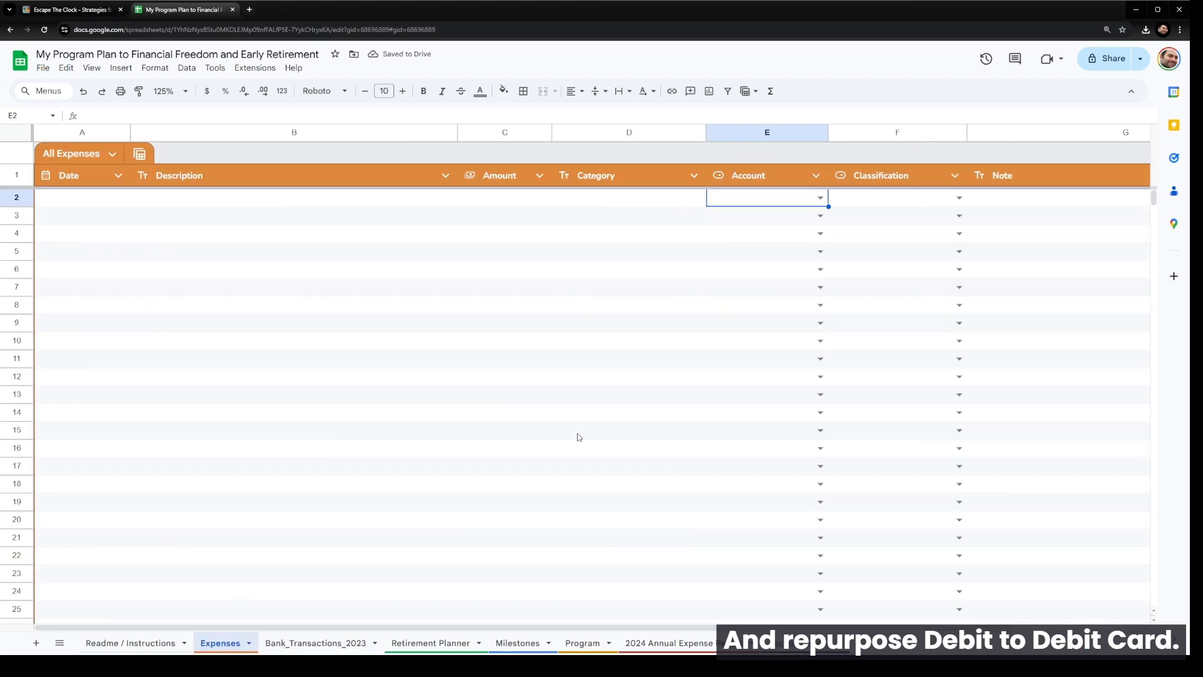
pyautogui.click(820, 199)
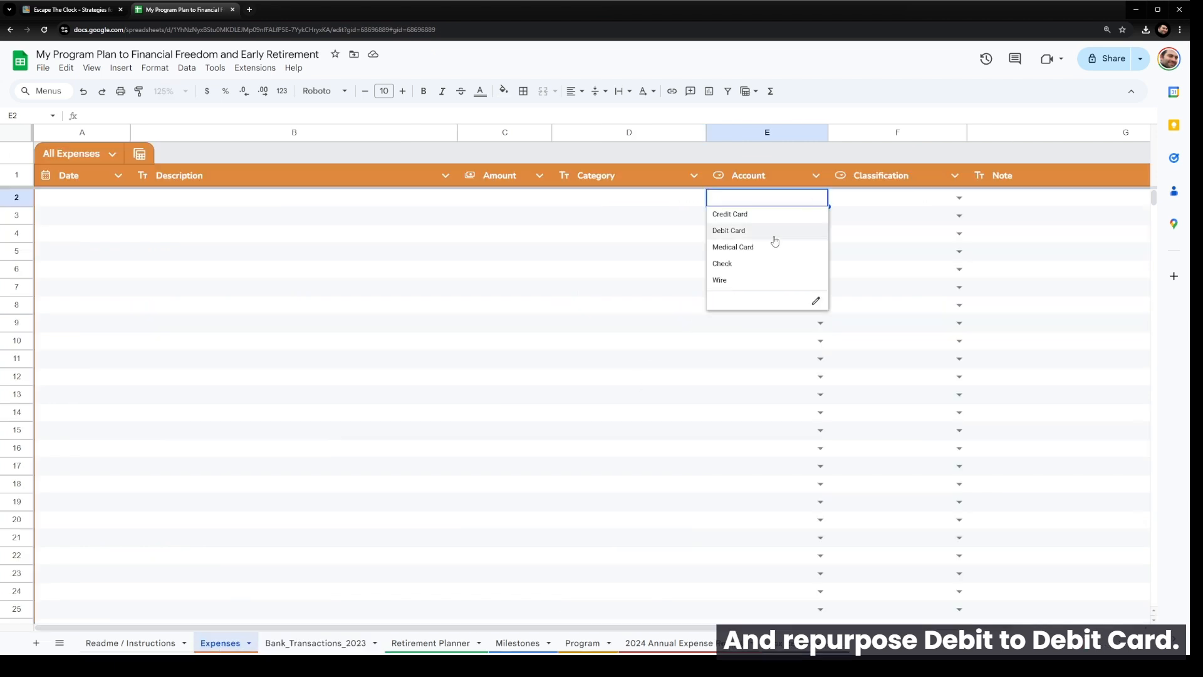
pyautogui.click(646, 235)
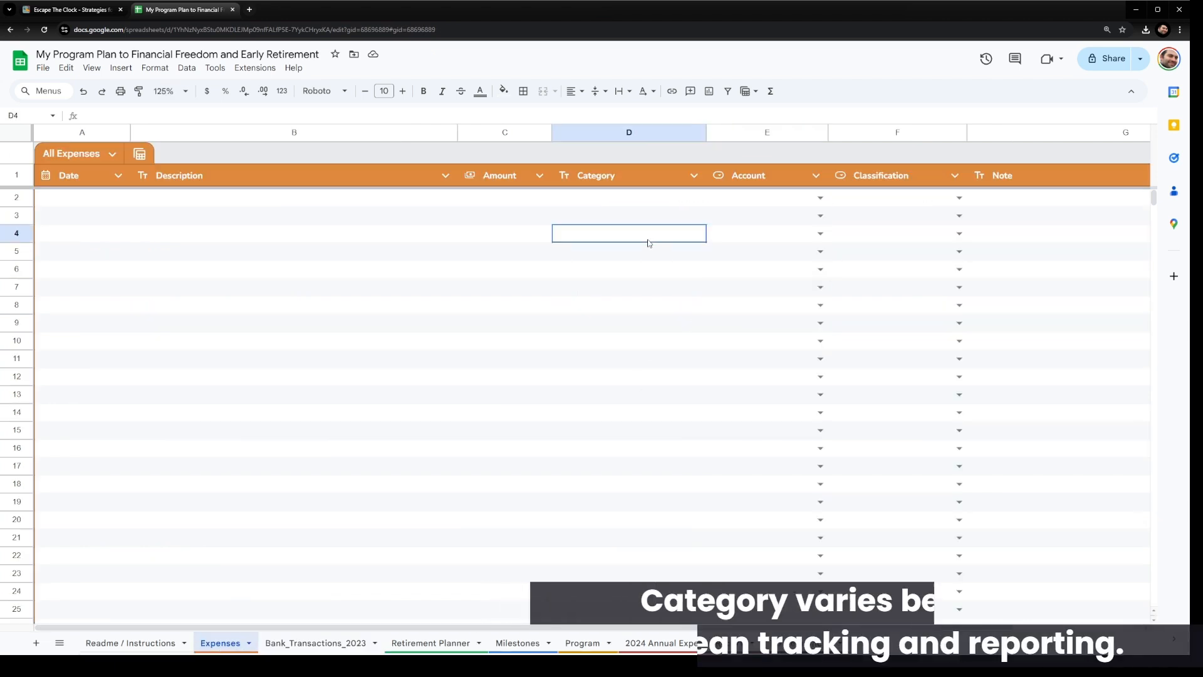
# Copy the Category header from the Expenses sheet over the bank table's Transaction Category header.
pyautogui.click(619, 177)
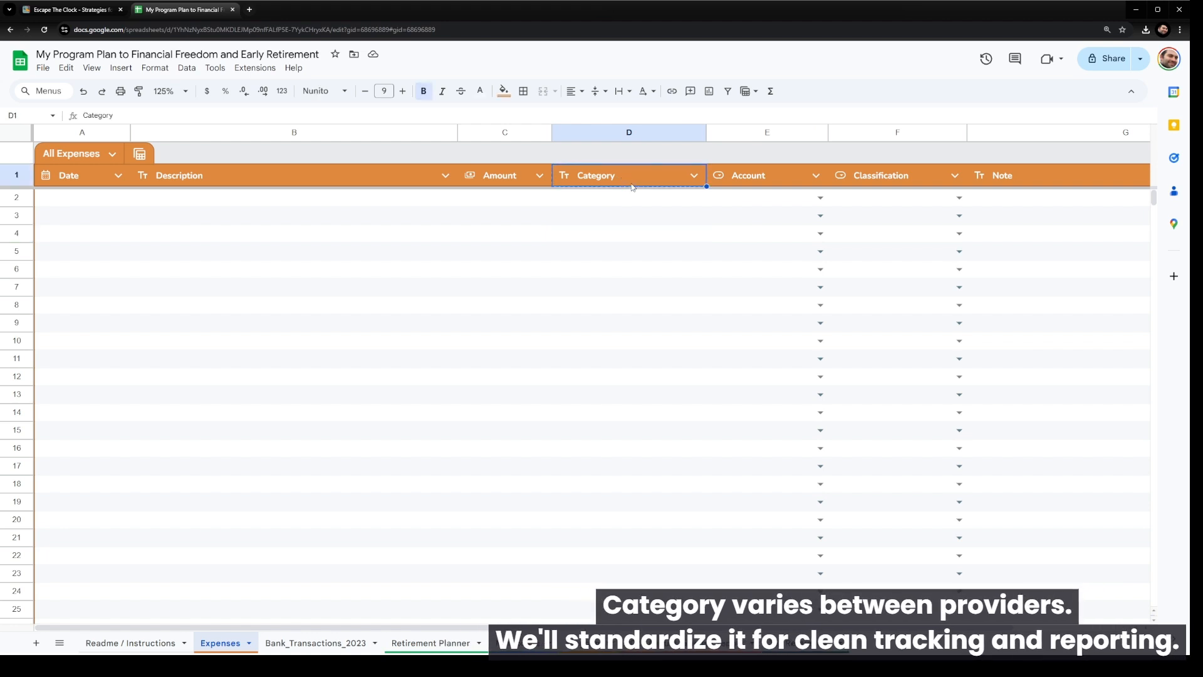
pyautogui.click(303, 642)
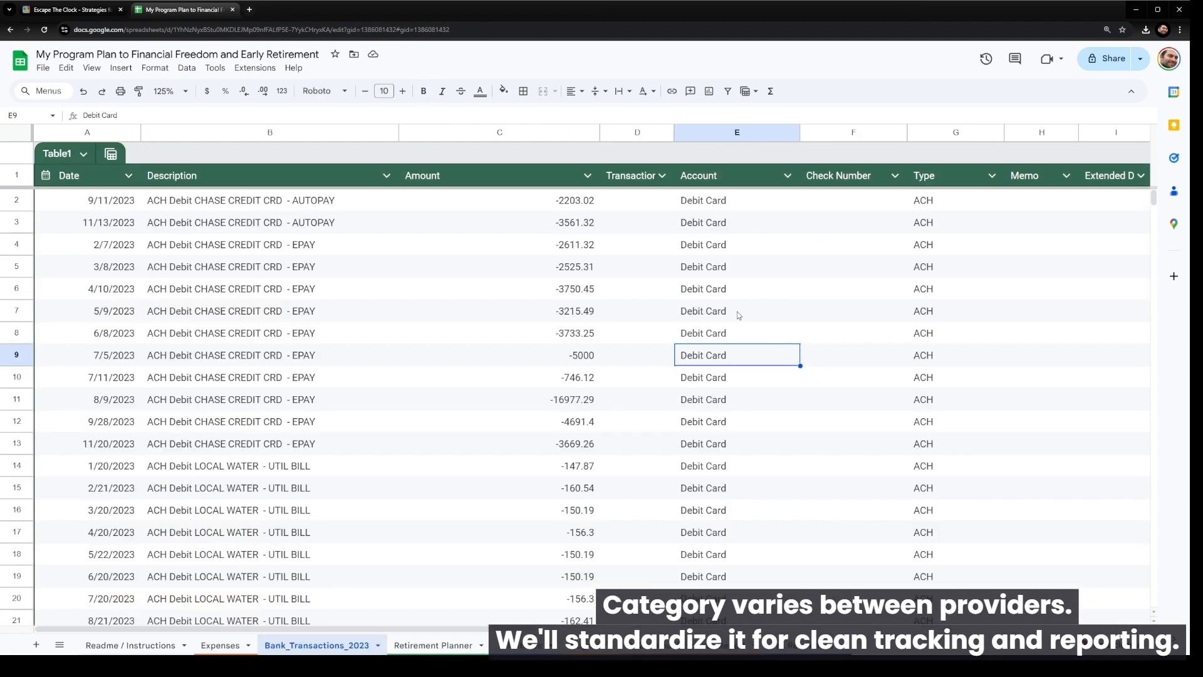
pyautogui.click(623, 178)
pyautogui.scroll(-10, 631, 223)
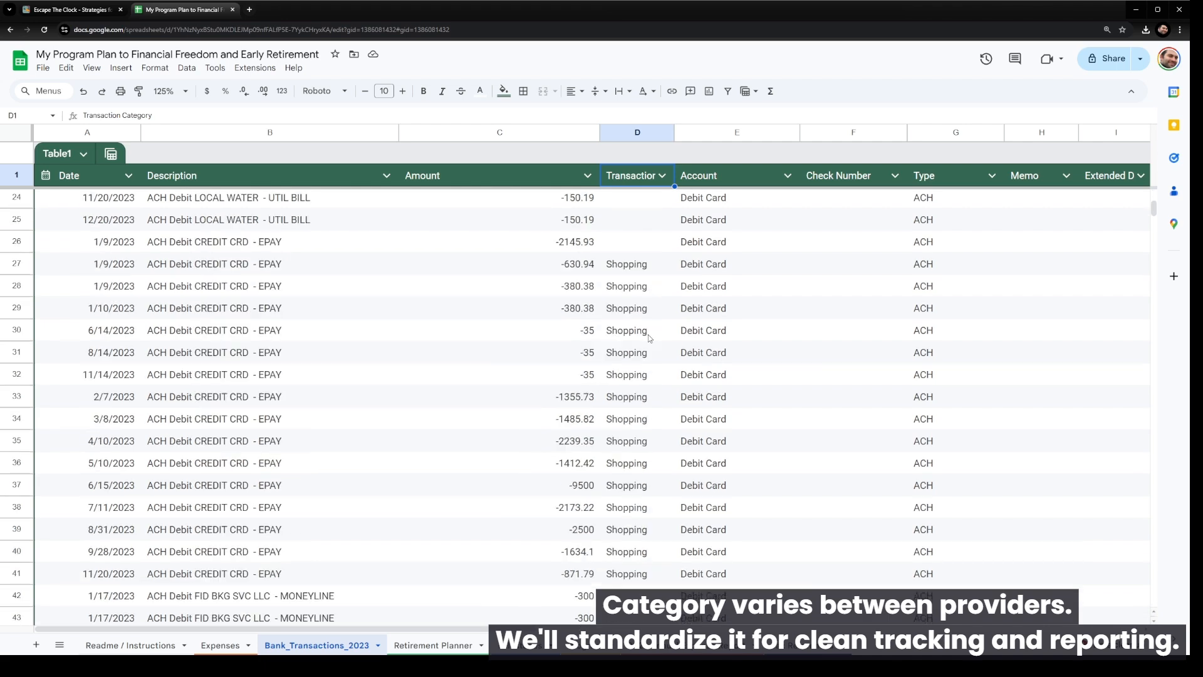
pyautogui.scroll(10, 648, 334)
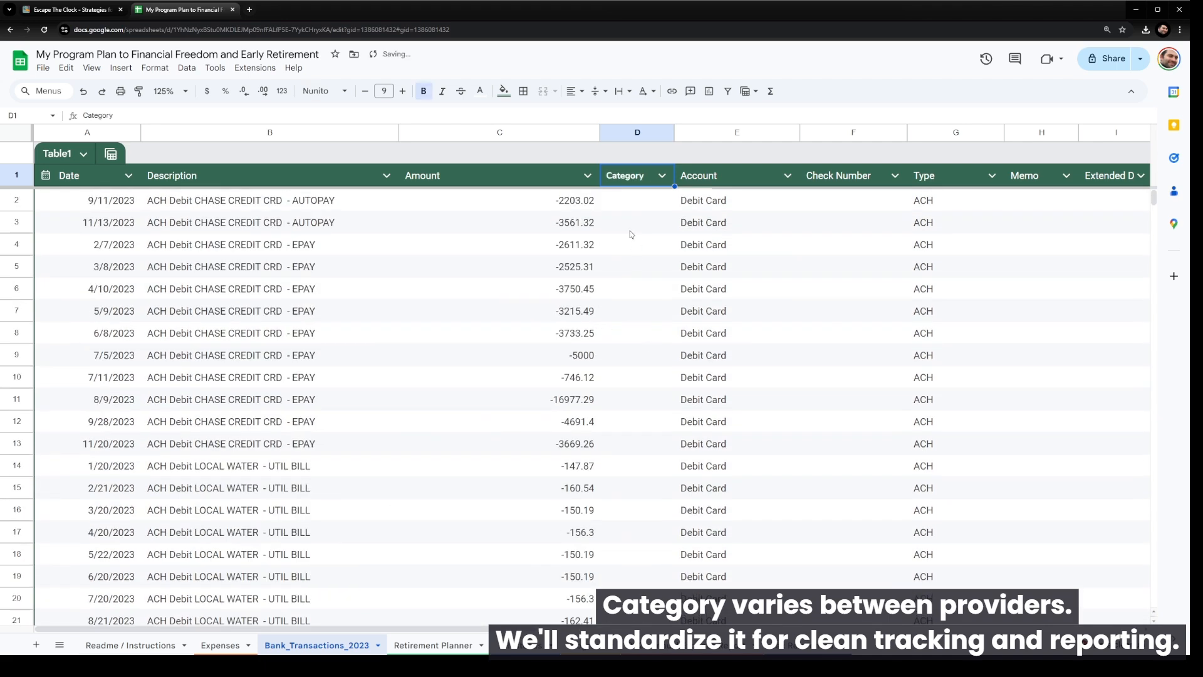
# Examine the Category values further down the bank transactions table.
pyautogui.scroll(-7, 631, 236)
pyautogui.click(658, 263)
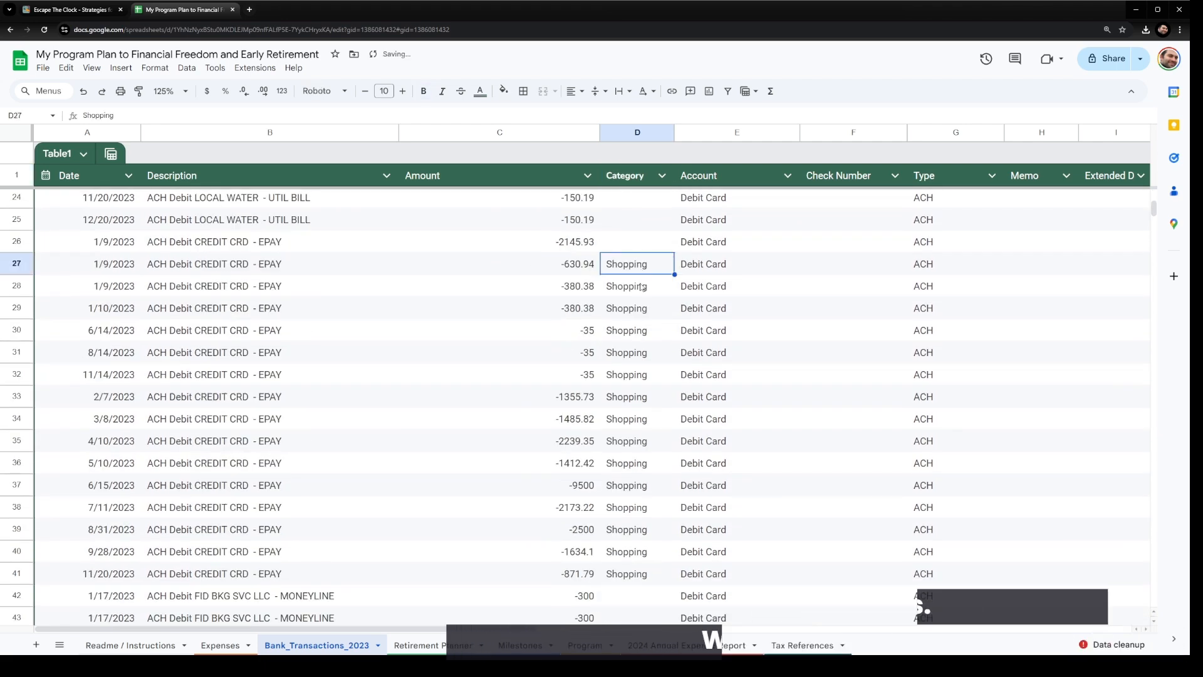
pyautogui.scroll(-9, 652, 313)
pyautogui.scroll(-20, 649, 379)
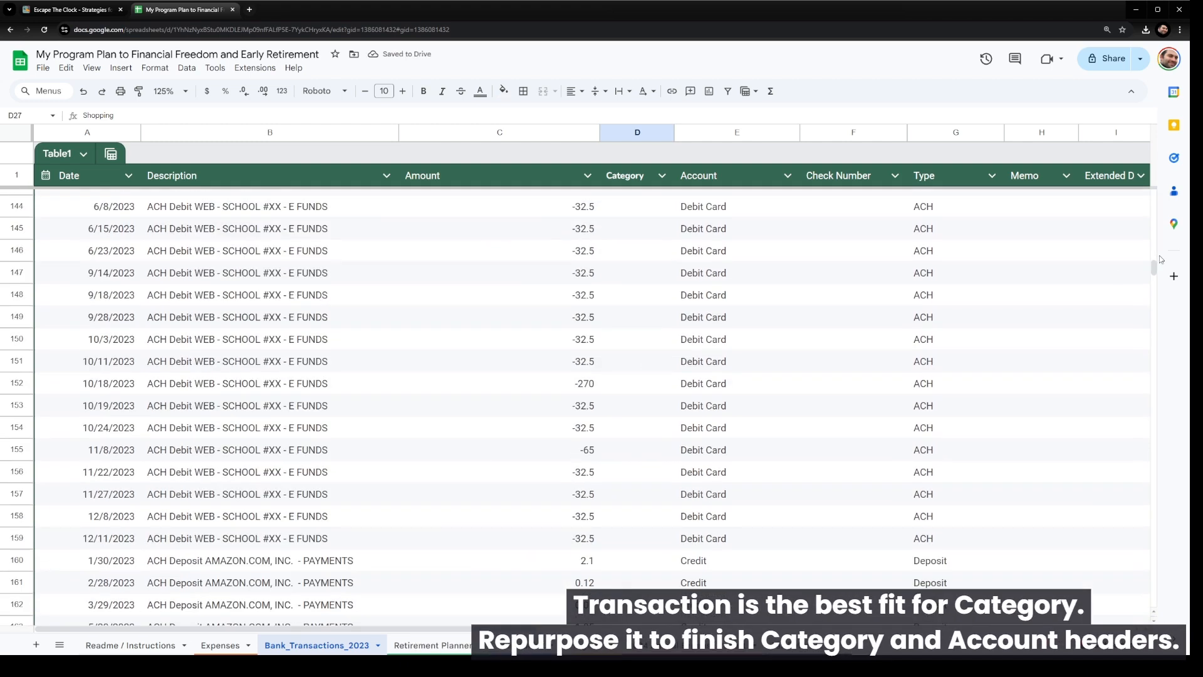
pyautogui.moveTo(1156, 273); pyautogui.dragTo(1156, 294)
pyautogui.click(638, 342)
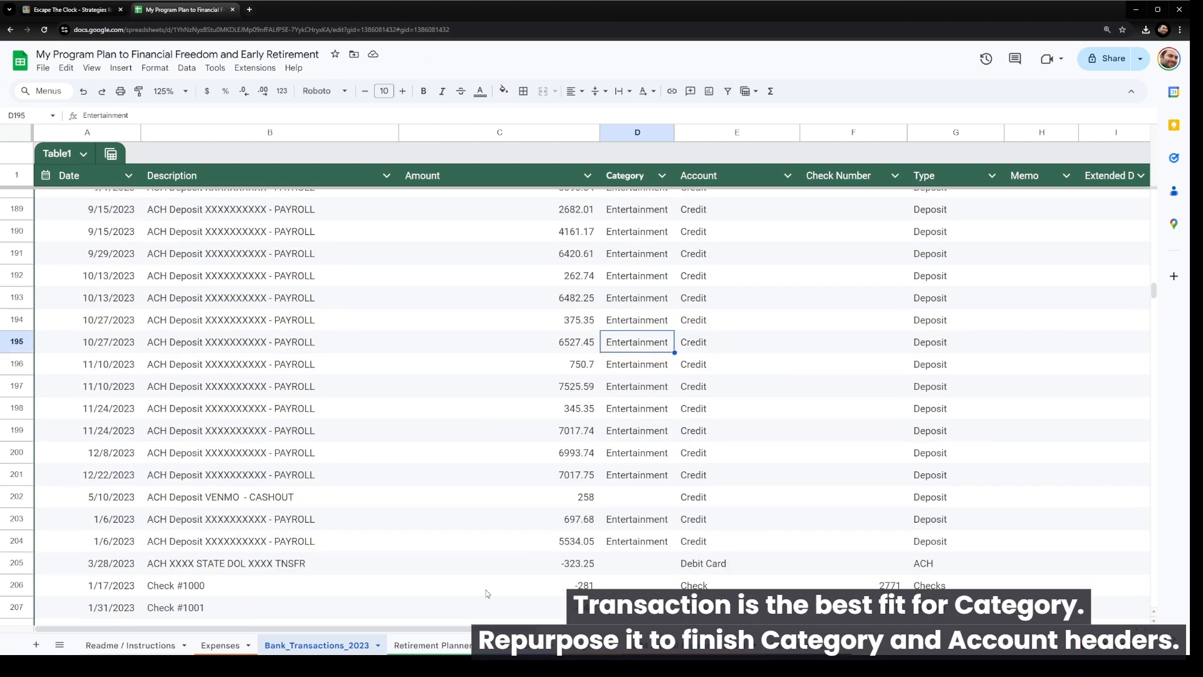
# Check the Classification choices available on the Expenses sheet.
pyautogui.click(220, 646)
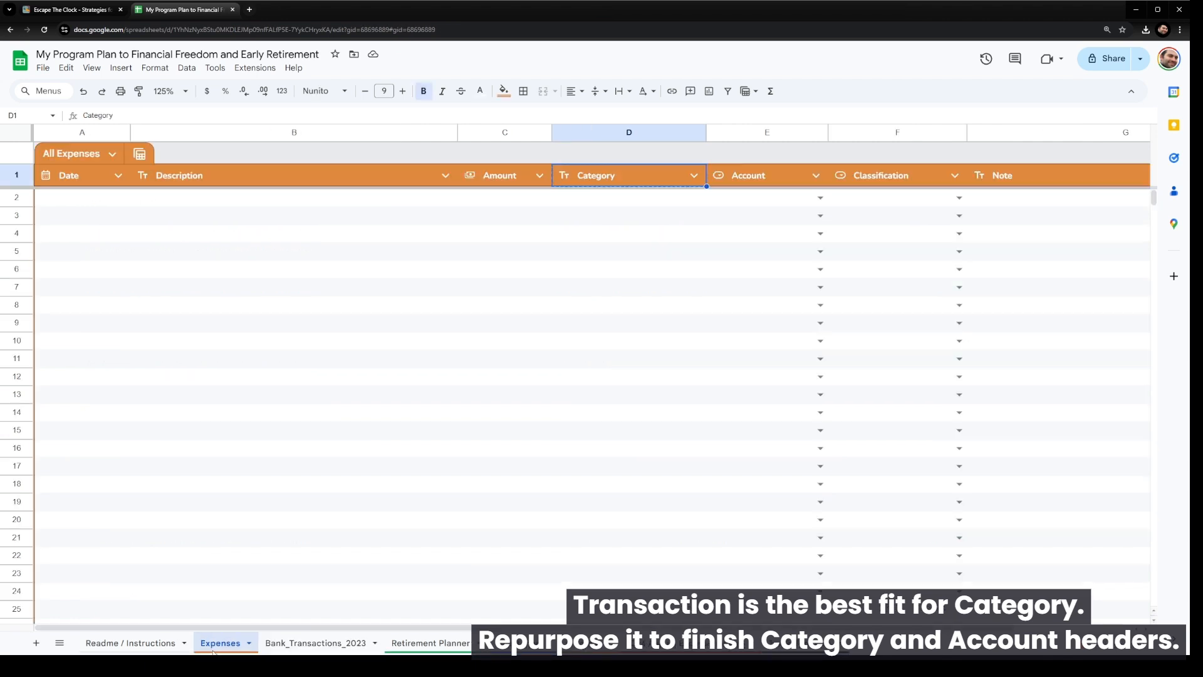
pyautogui.click(877, 198)
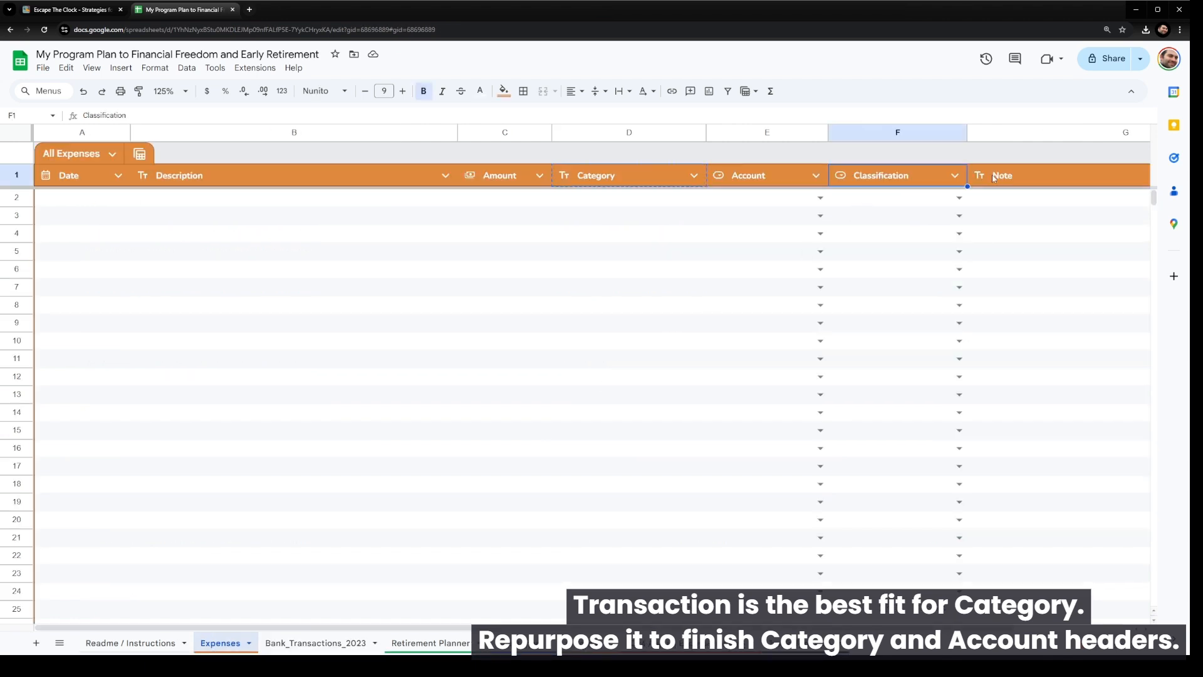
pyautogui.click(964, 197)
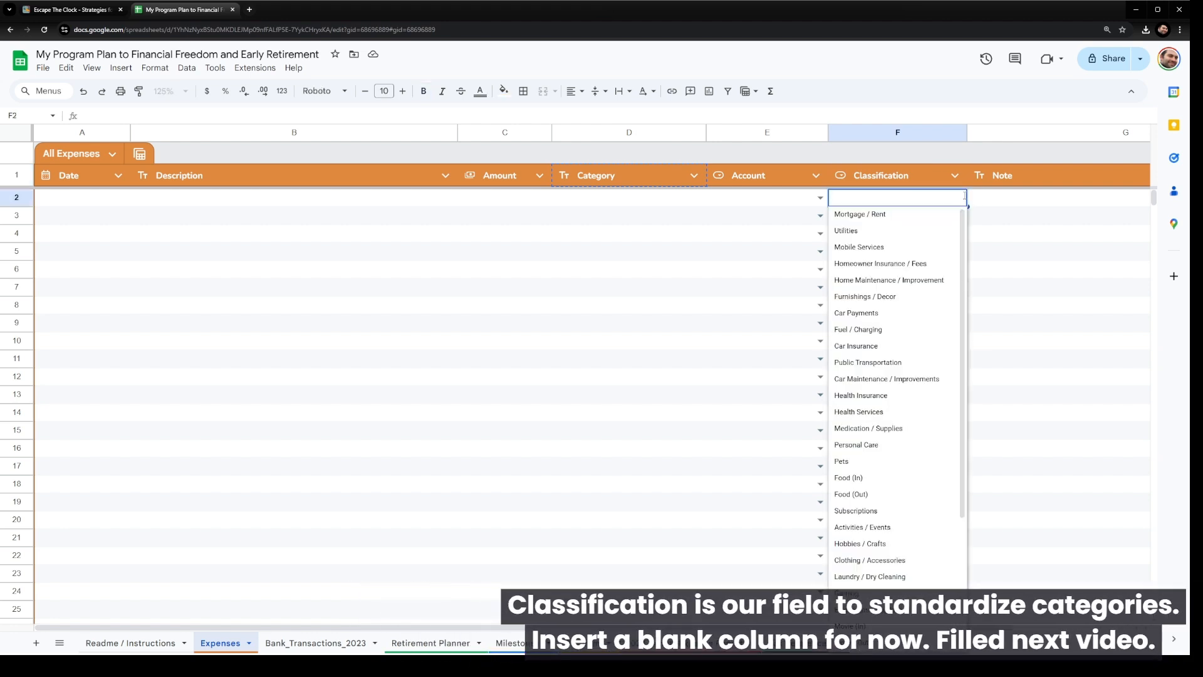
# Insert a blank column before Check Number in the bank table and copy the Expenses sheet's Classification header into it.
pyautogui.click(915, 176)
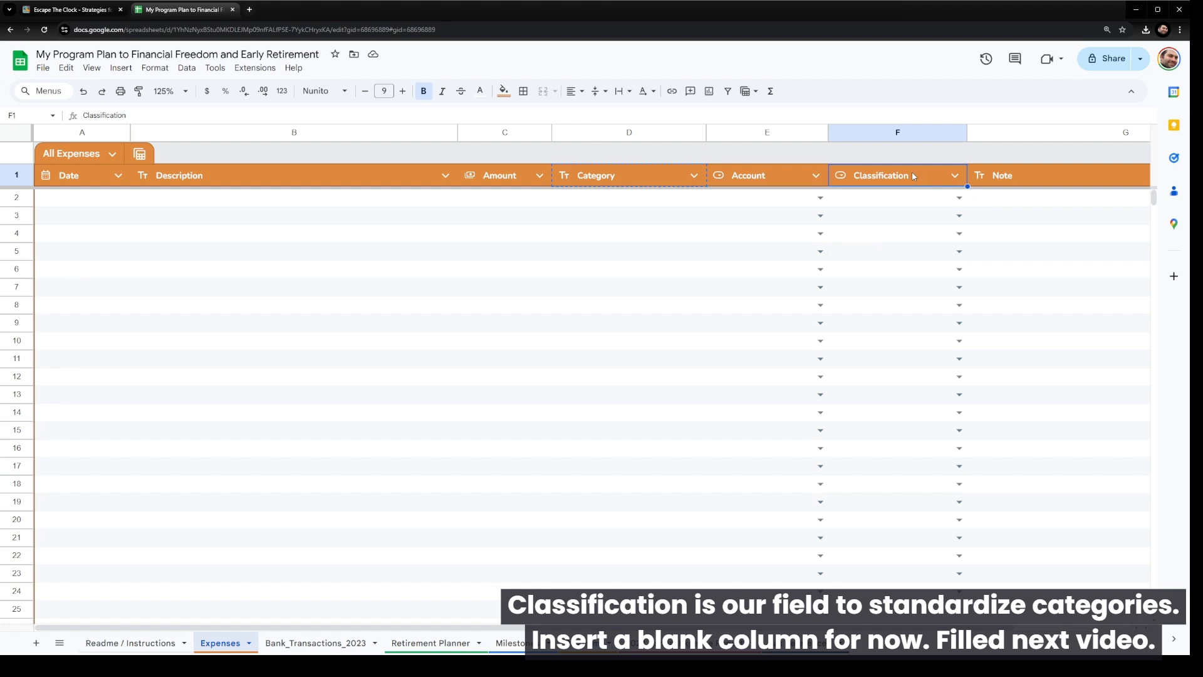
pyautogui.hotkey('ctrl', 'c')
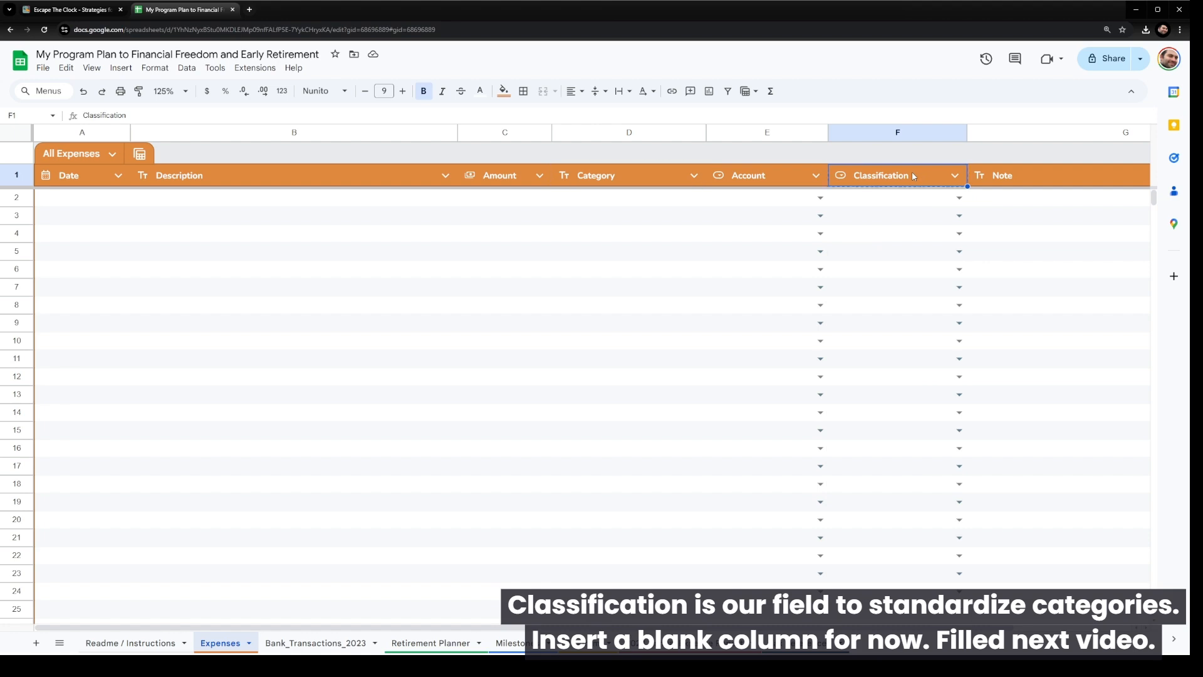
pyautogui.click(313, 646)
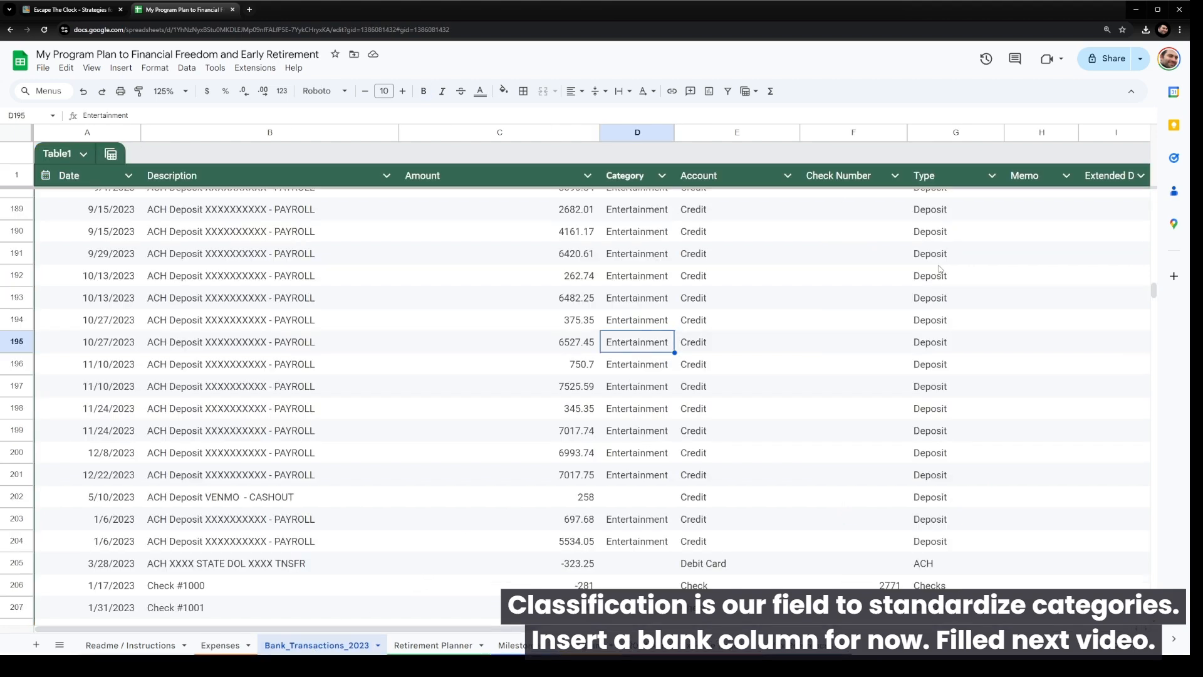
pyautogui.click(825, 130)
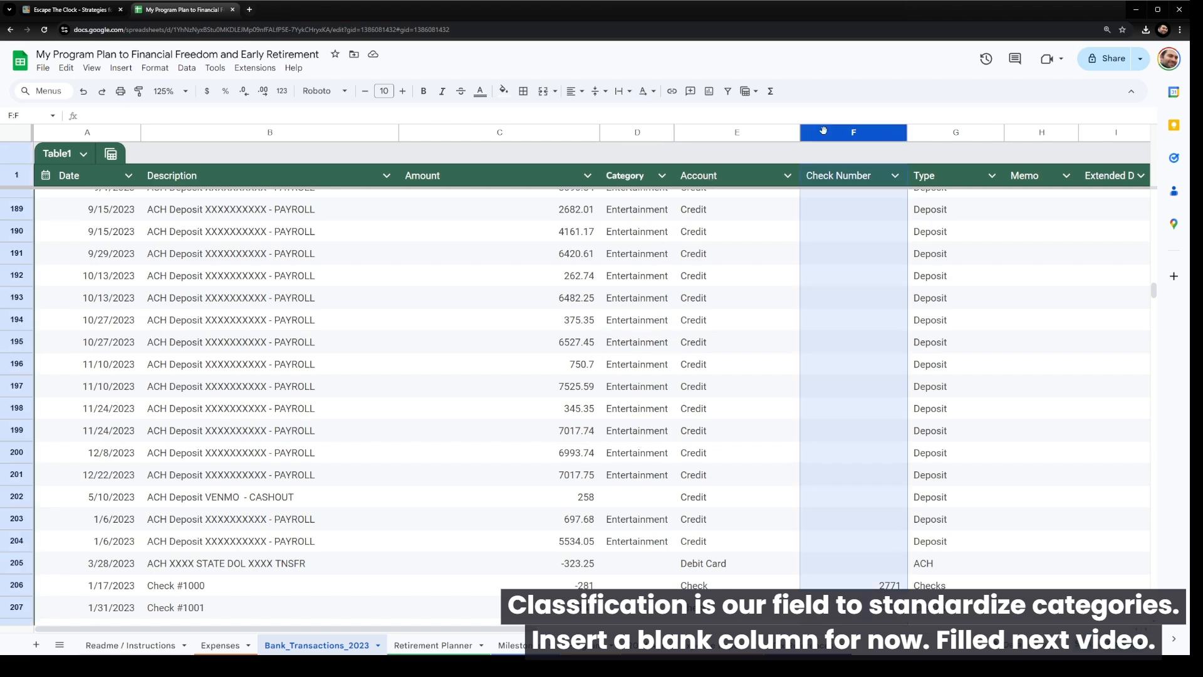
pyautogui.rightClick(825, 131)
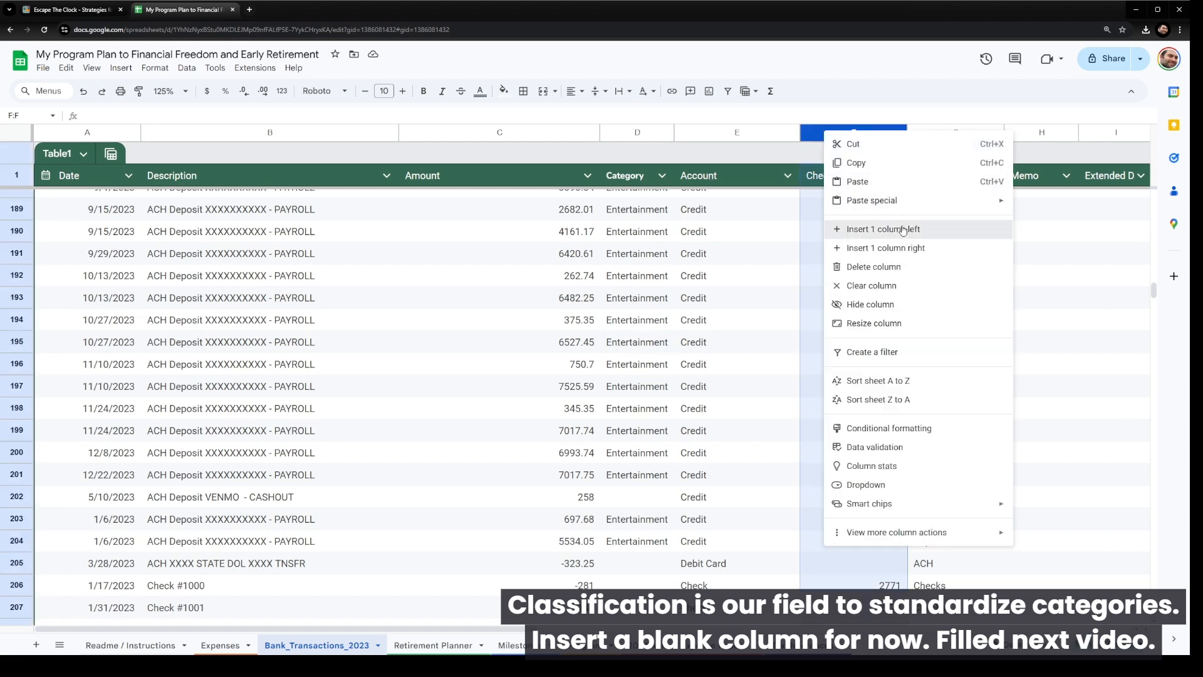
pyautogui.click(878, 230)
pyautogui.click(832, 180)
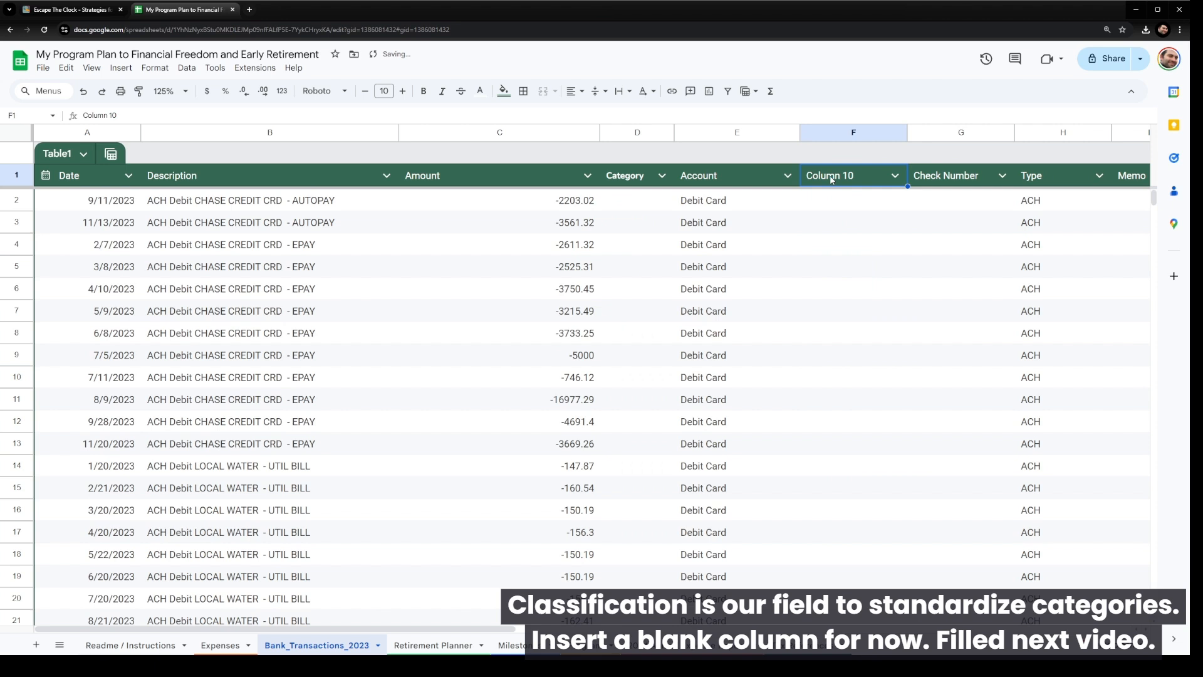
pyautogui.hotkey('ctrl', 'v')
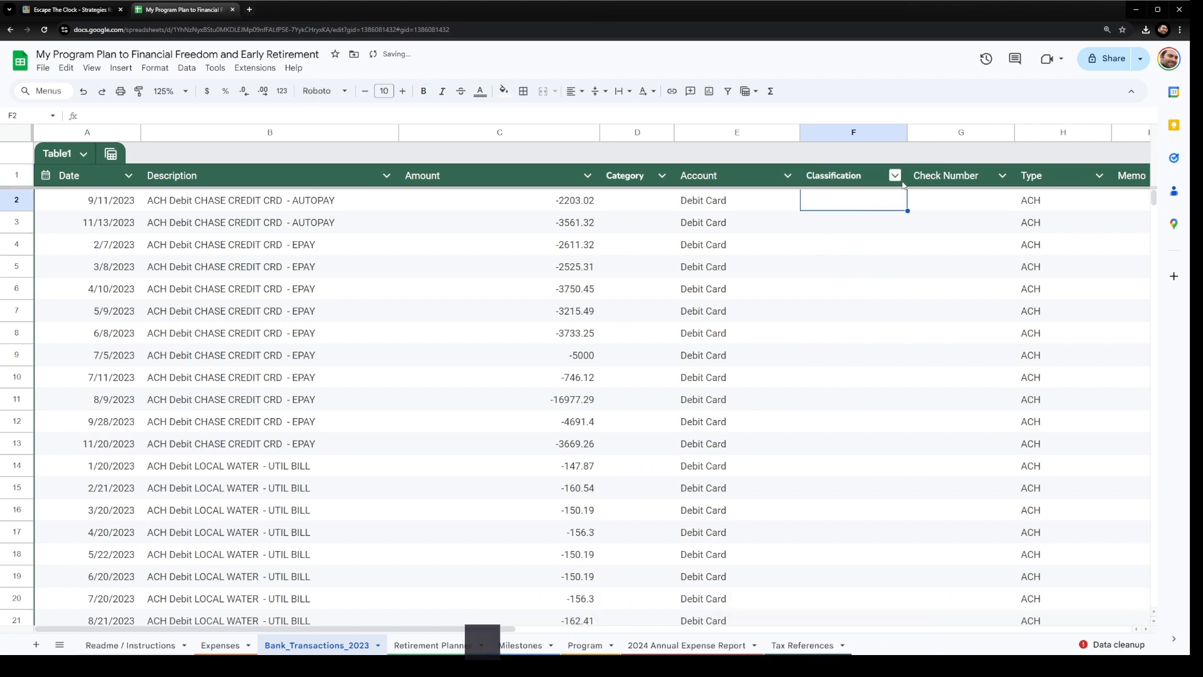
# Delete the Check Number and Memo columns from the bank transactions table.
pyautogui.press('Right')
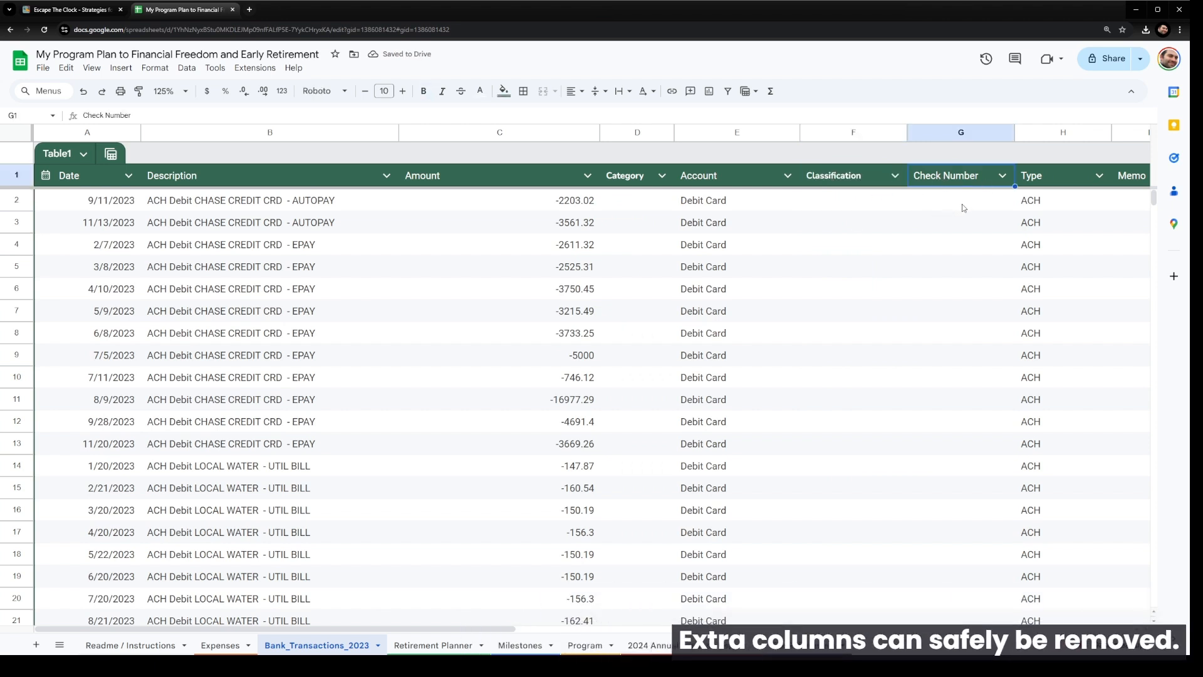
pyautogui.click(1003, 176)
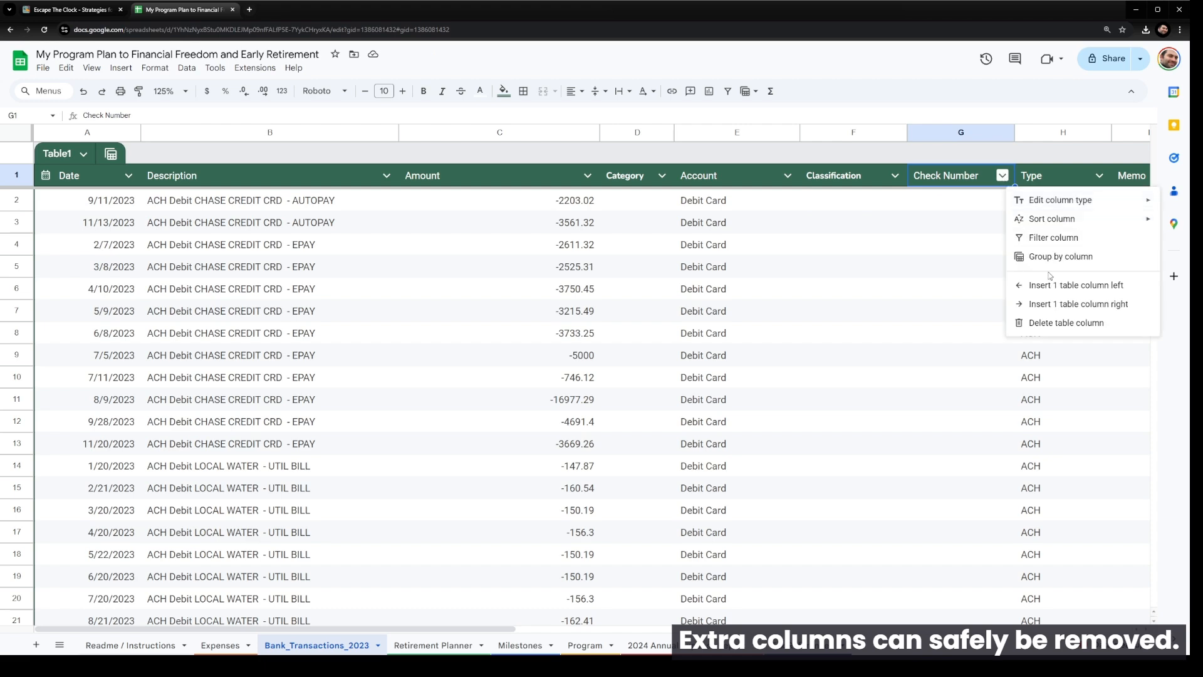
pyautogui.click(1060, 322)
pyautogui.scroll(-20, 993, 286)
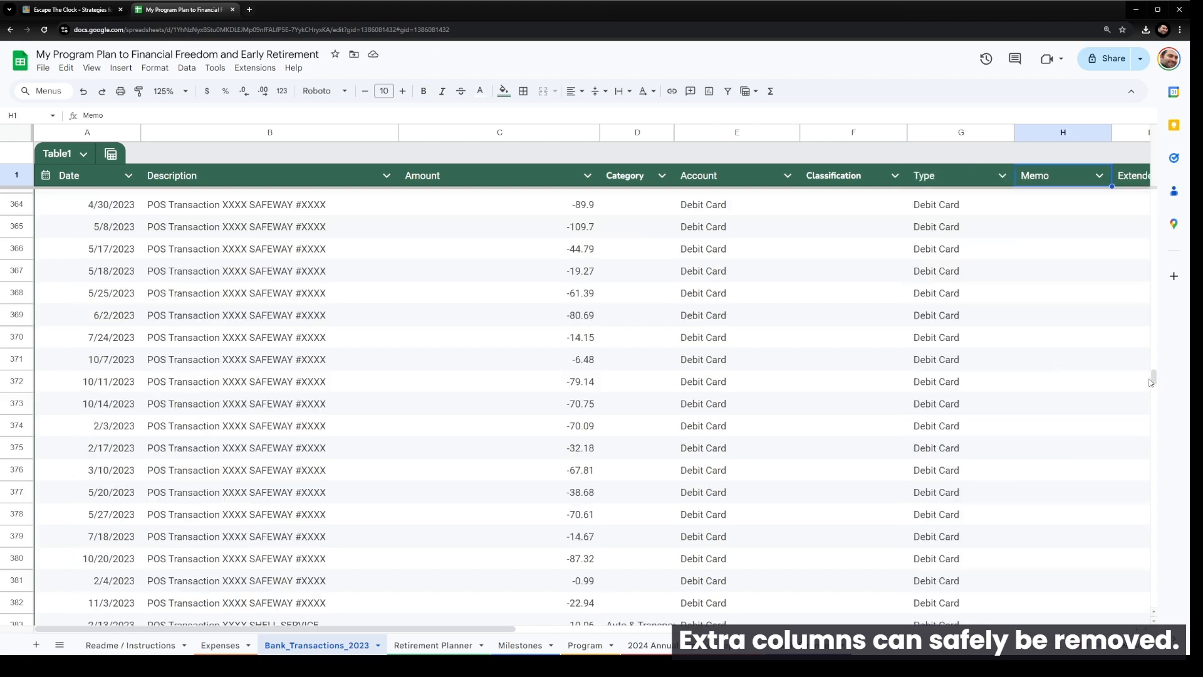
pyautogui.click(1100, 176)
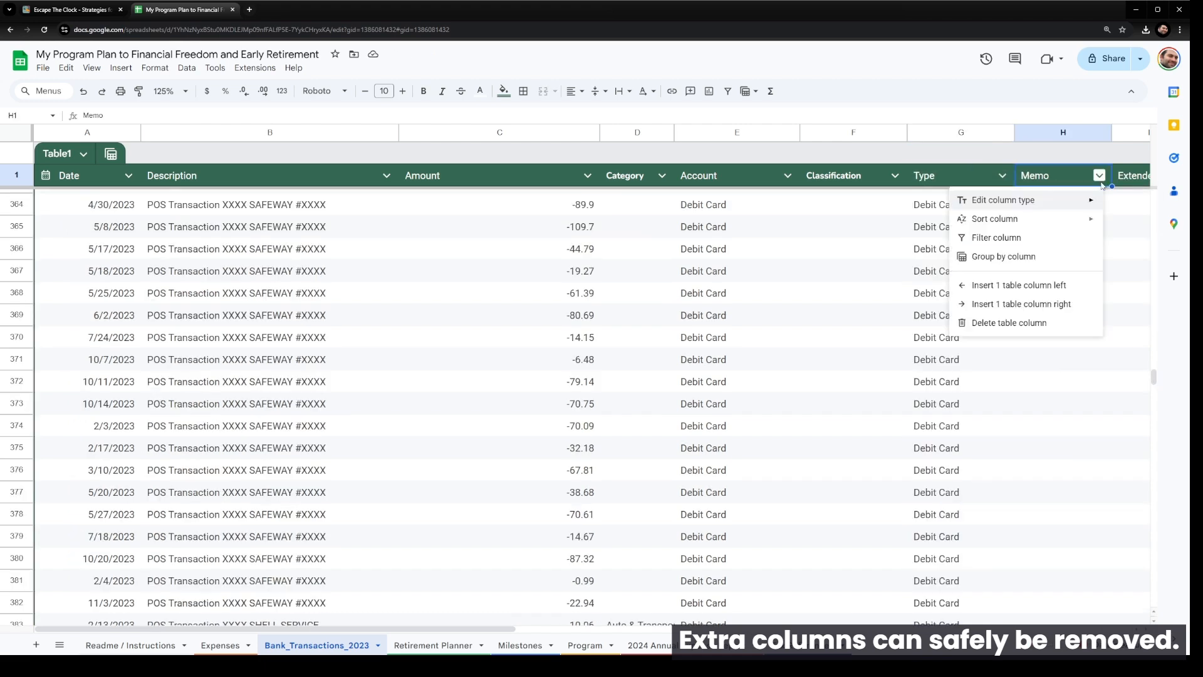
pyautogui.click(1019, 320)
# Check the Extended Description entries and replace that column's header with the Note header from the Expenses sheet.
pyautogui.click(1101, 404)
pyautogui.scroll(-9, 1077, 479)
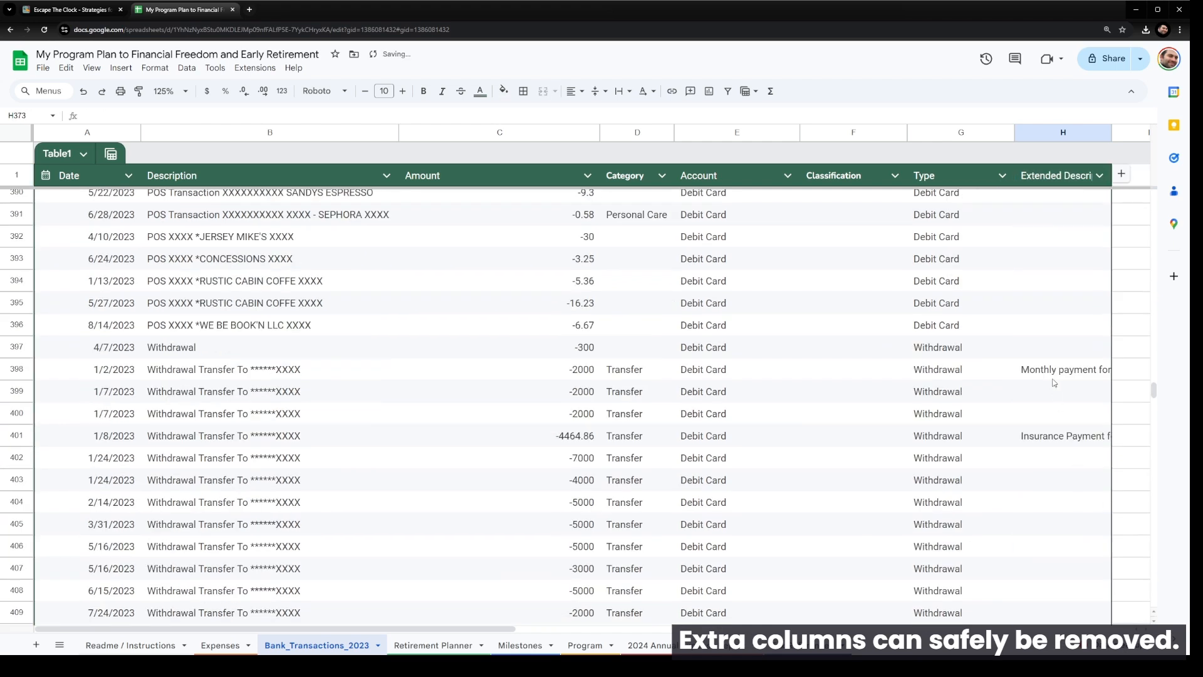
pyautogui.click(1053, 413)
pyautogui.click(1059, 436)
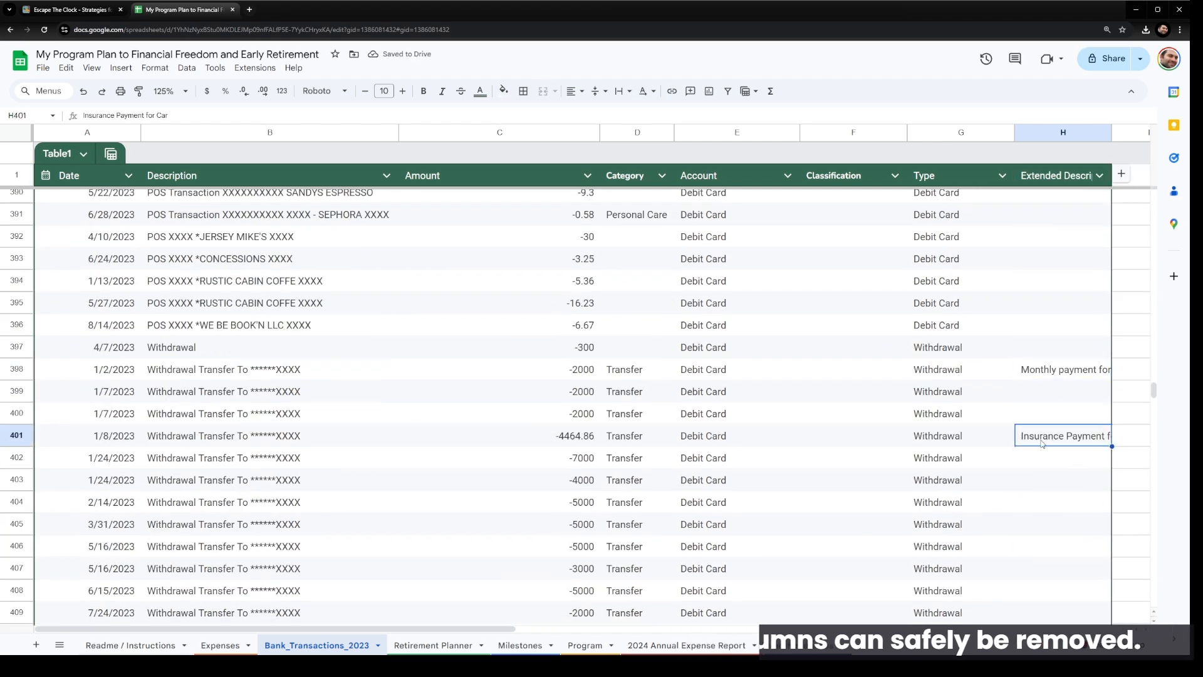
pyautogui.click(219, 645)
pyautogui.click(1010, 182)
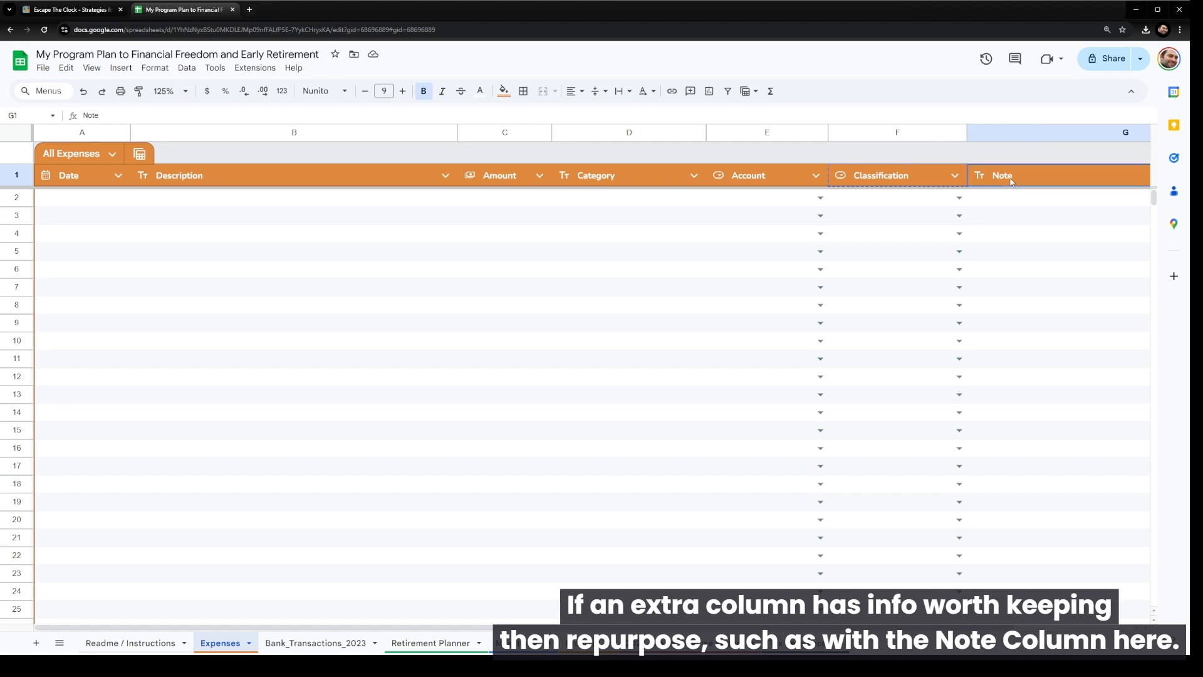
pyautogui.click(316, 644)
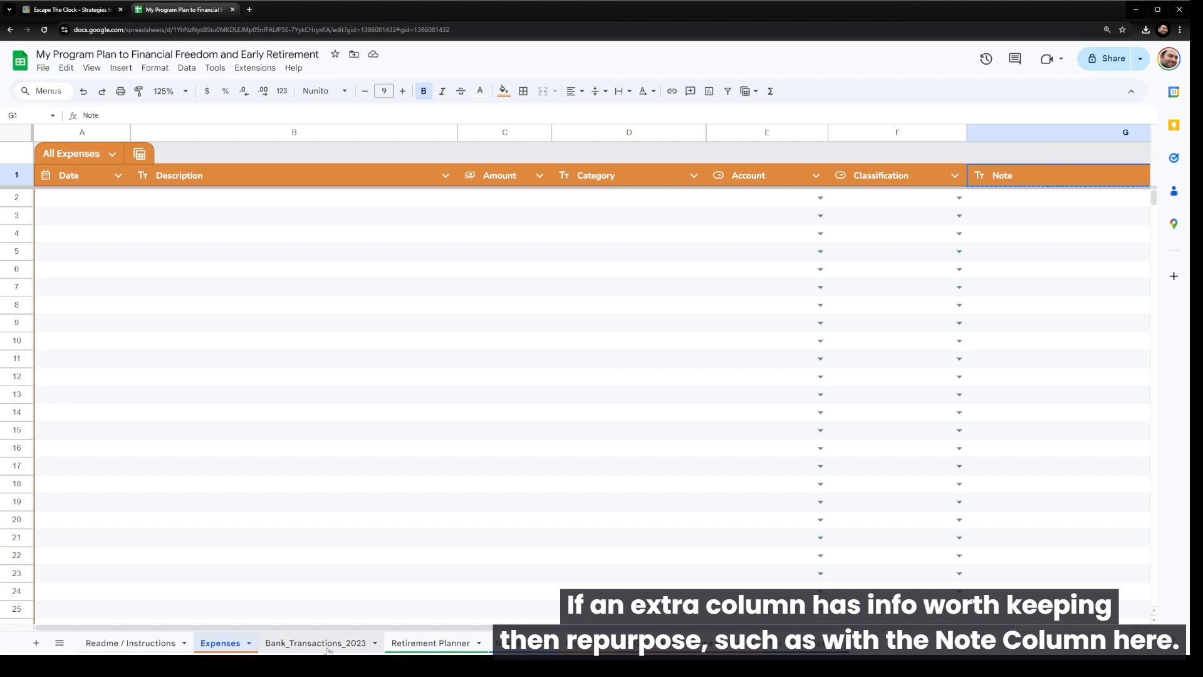
pyautogui.click(1050, 181)
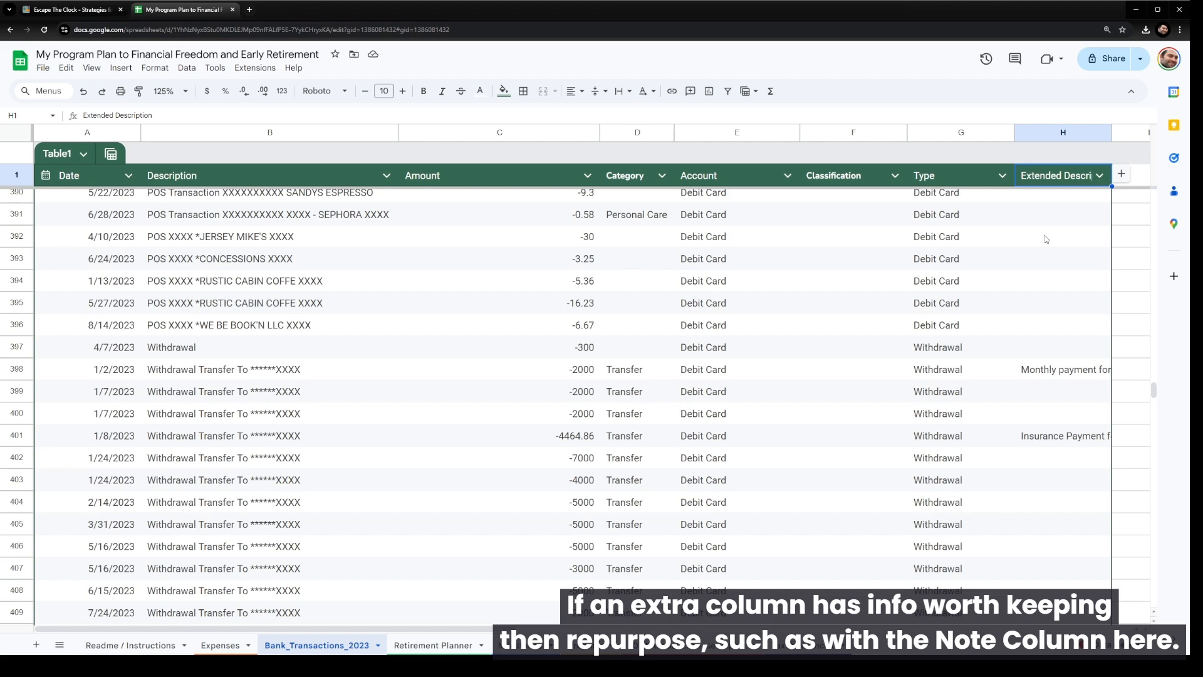
pyautogui.write('Note')
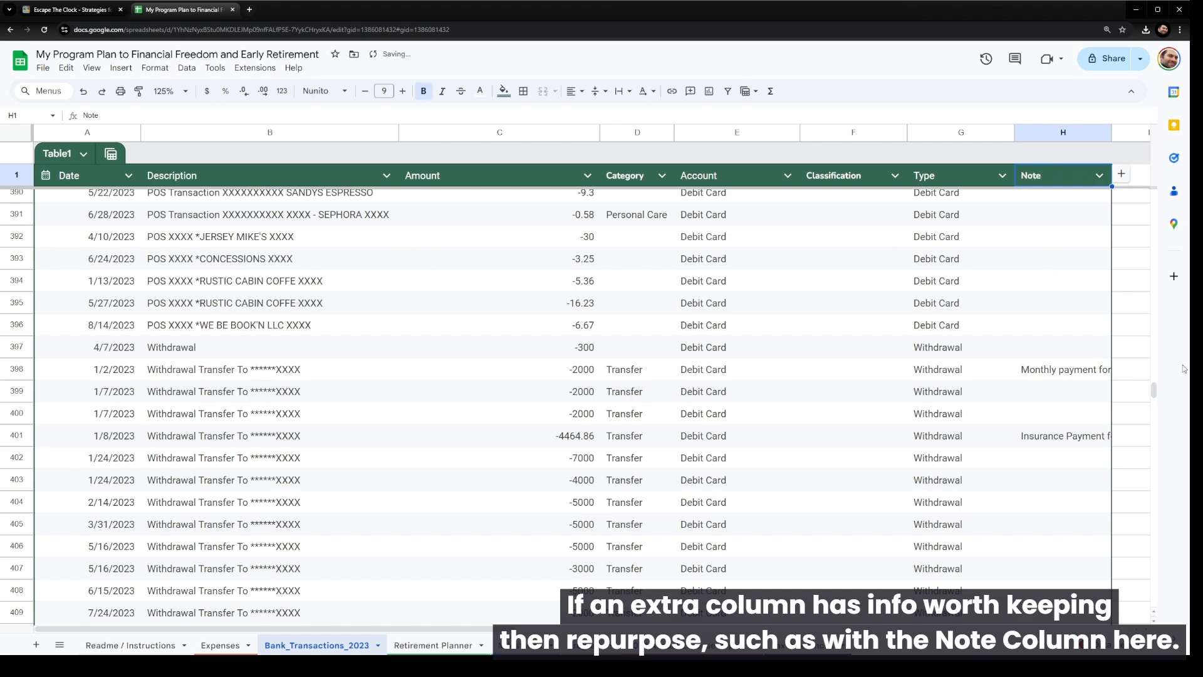
# Review the bank table's headers in order, from Date through Note.
pyautogui.moveTo(1153, 390); pyautogui.dragTo(1151, 191)
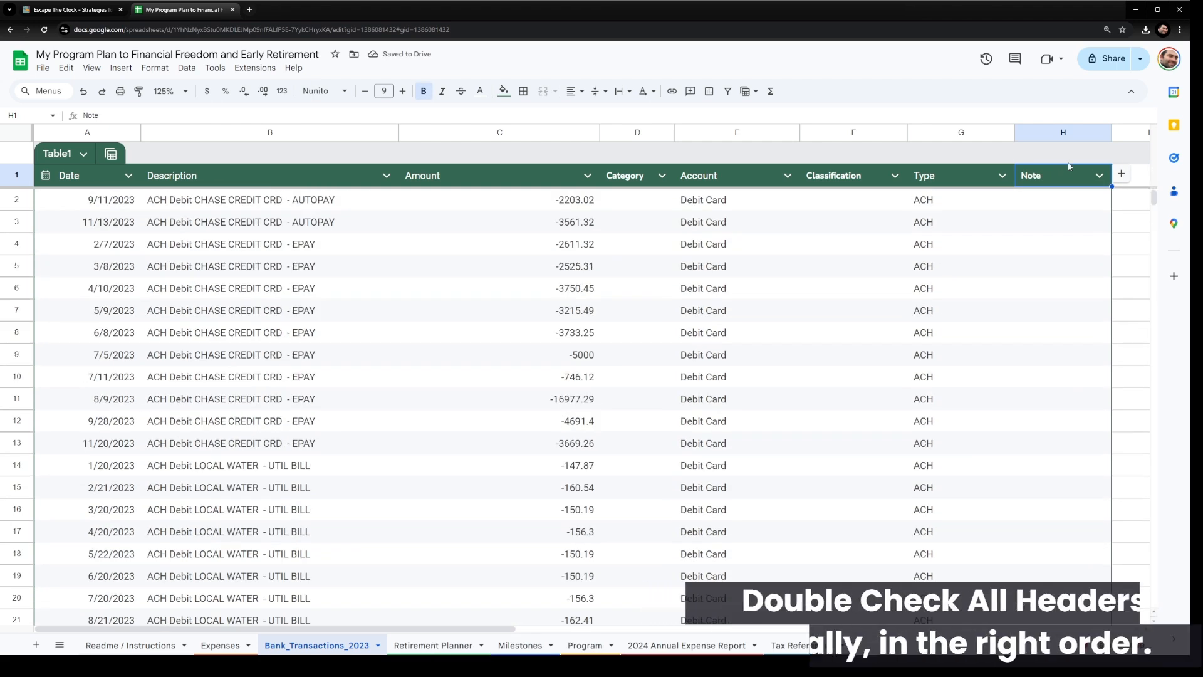
pyautogui.click(90, 182)
pyautogui.click(261, 174)
pyautogui.click(451, 176)
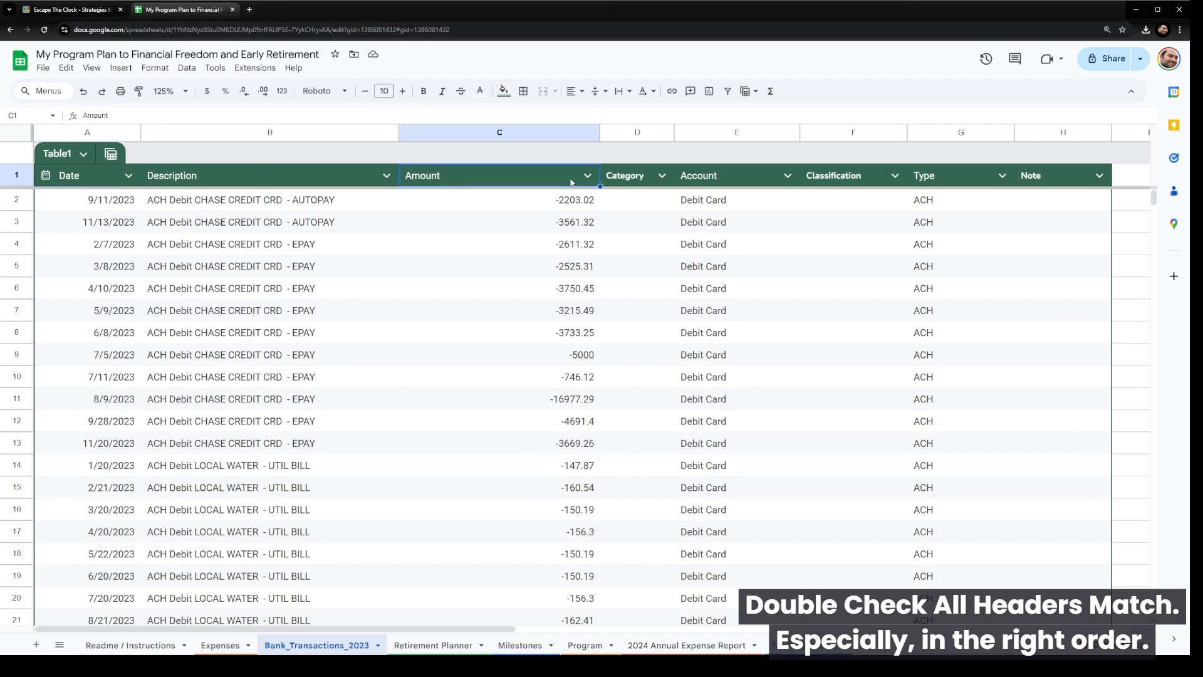
pyautogui.click(630, 179)
pyautogui.click(715, 179)
pyautogui.click(833, 178)
pyautogui.click(959, 178)
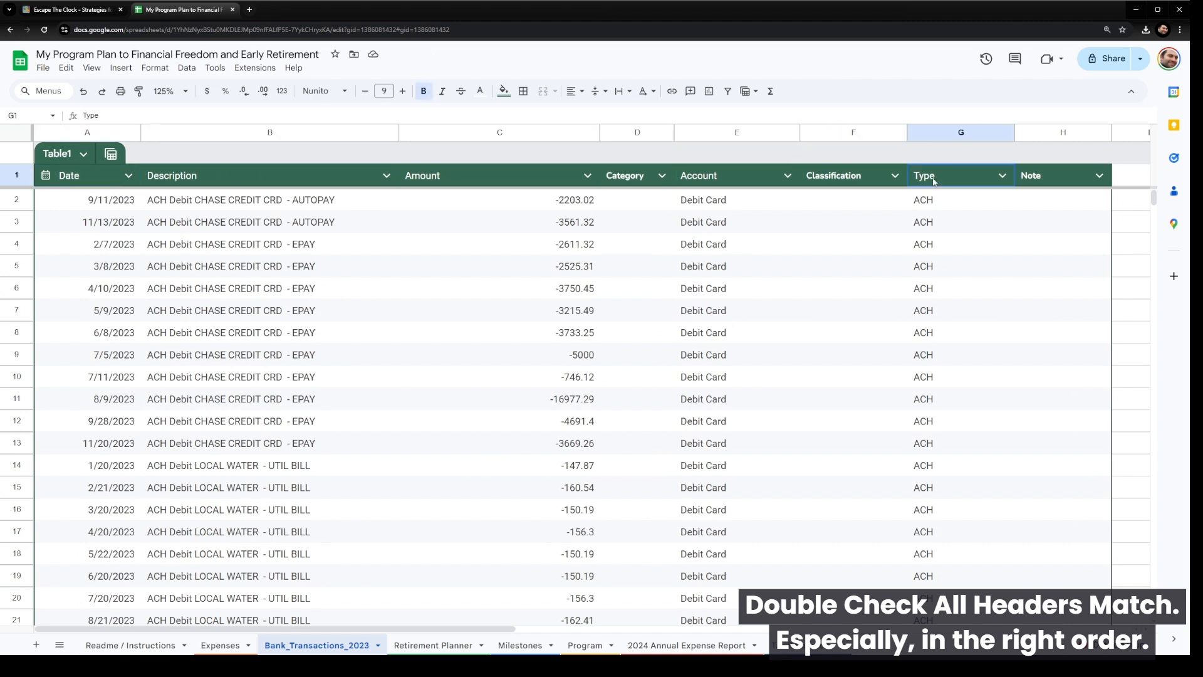
pyautogui.click(1028, 179)
# Go through the Expenses table's headers in order to compare them with the bank table's.
pyautogui.click(220, 644)
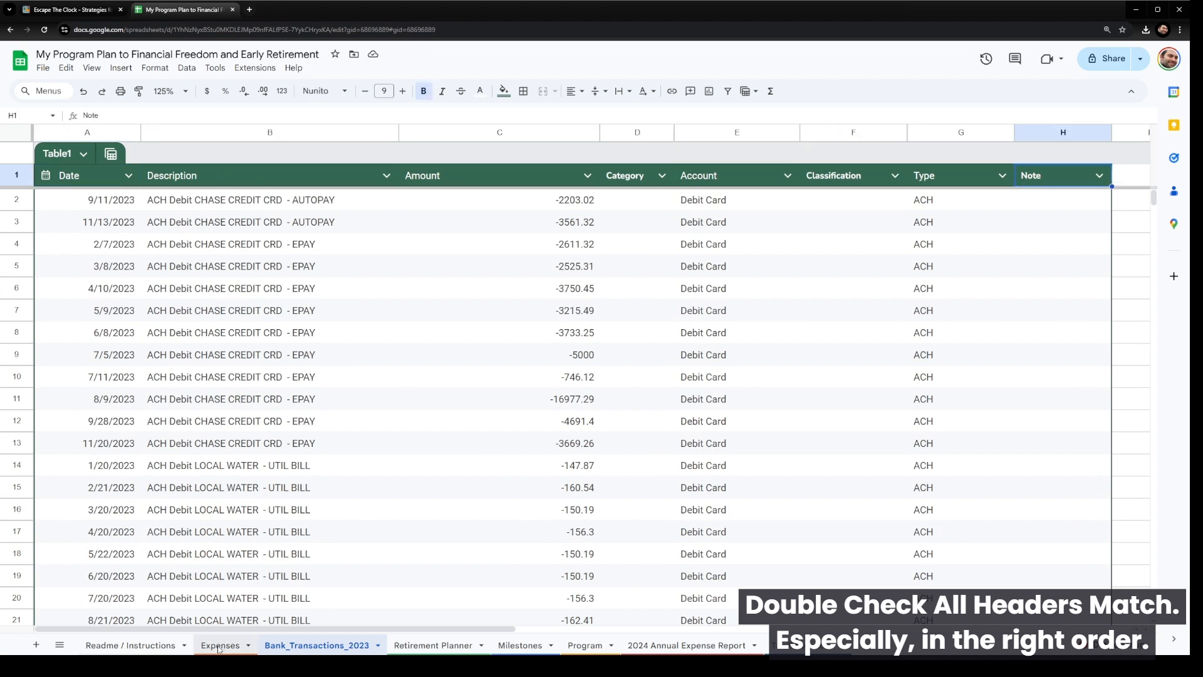
pyautogui.click(78, 183)
pyautogui.click(376, 181)
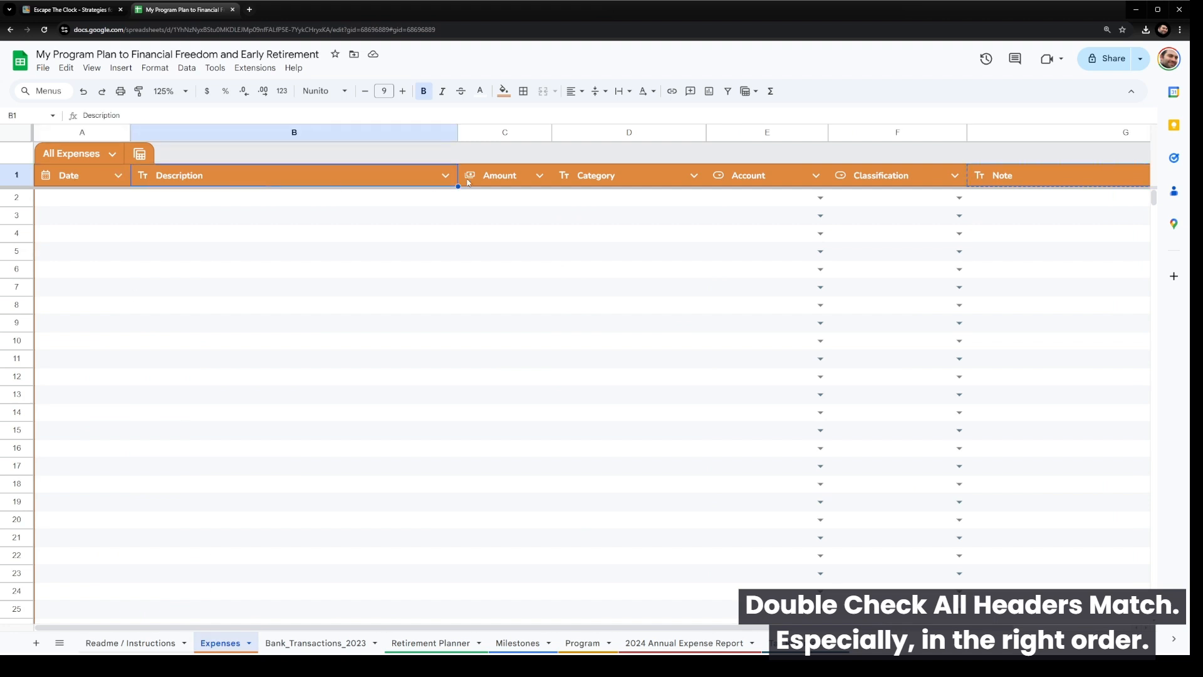
pyautogui.click(543, 178)
pyautogui.click(689, 175)
pyautogui.click(782, 178)
pyautogui.click(909, 177)
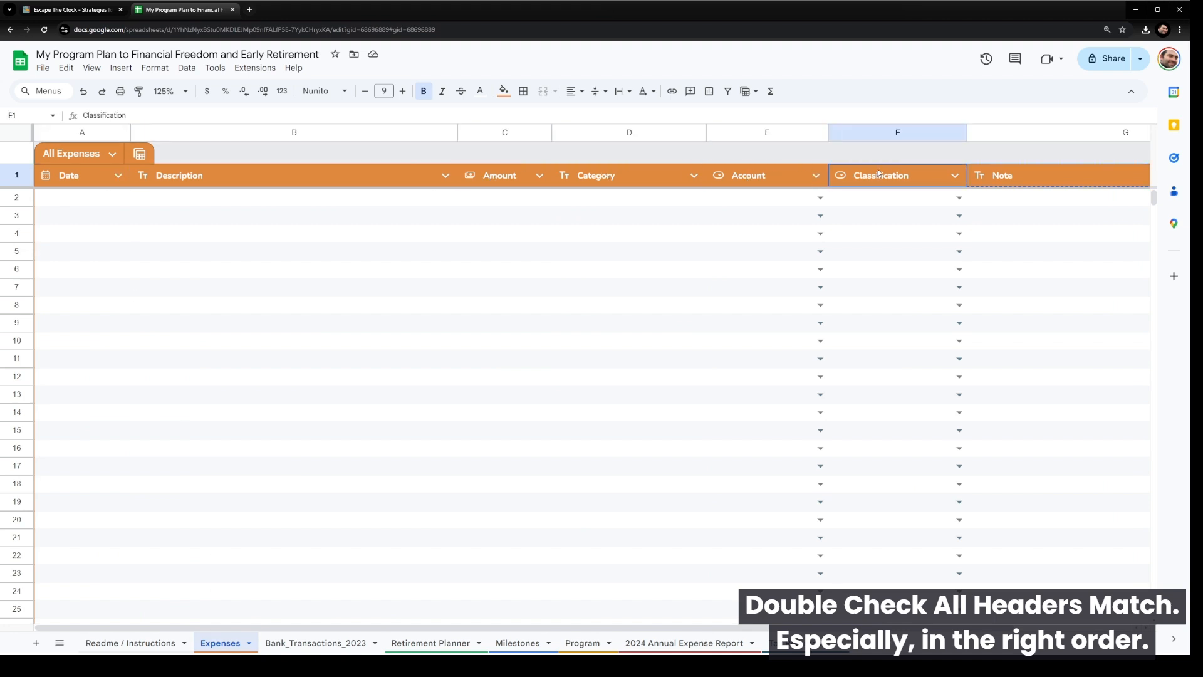
pyautogui.click(1051, 173)
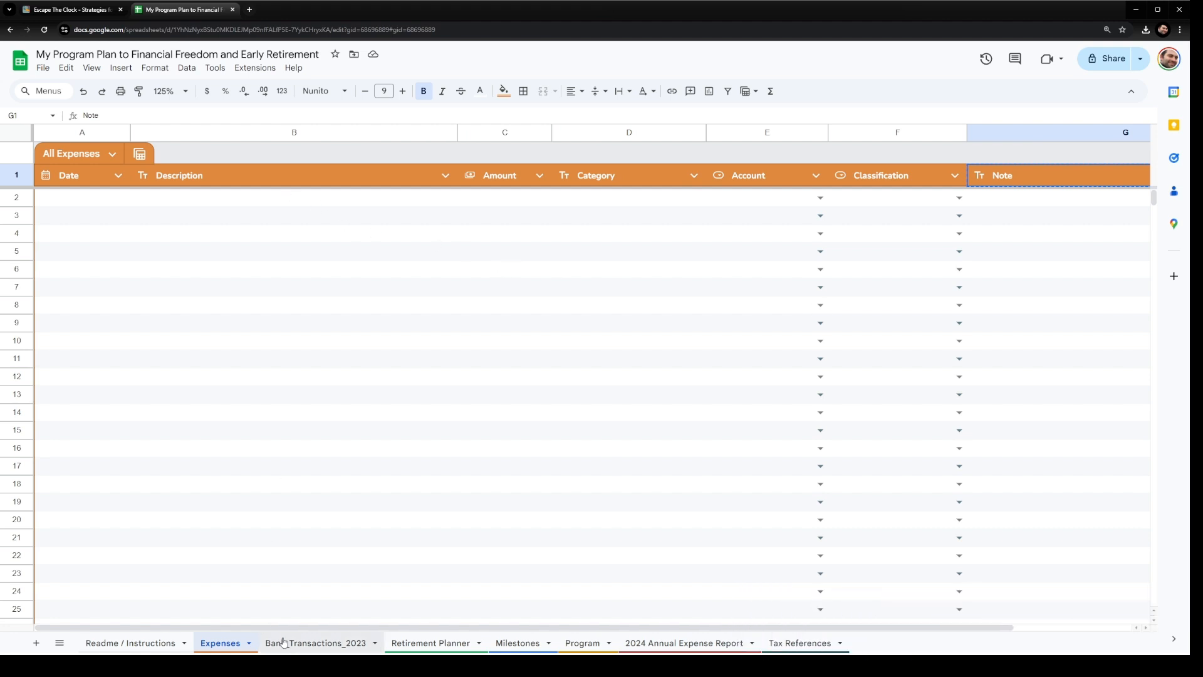
# Delete the extra Type column between Classification and Note in the bank transactions table.
pyautogui.click(315, 643)
pyautogui.click(822, 271)
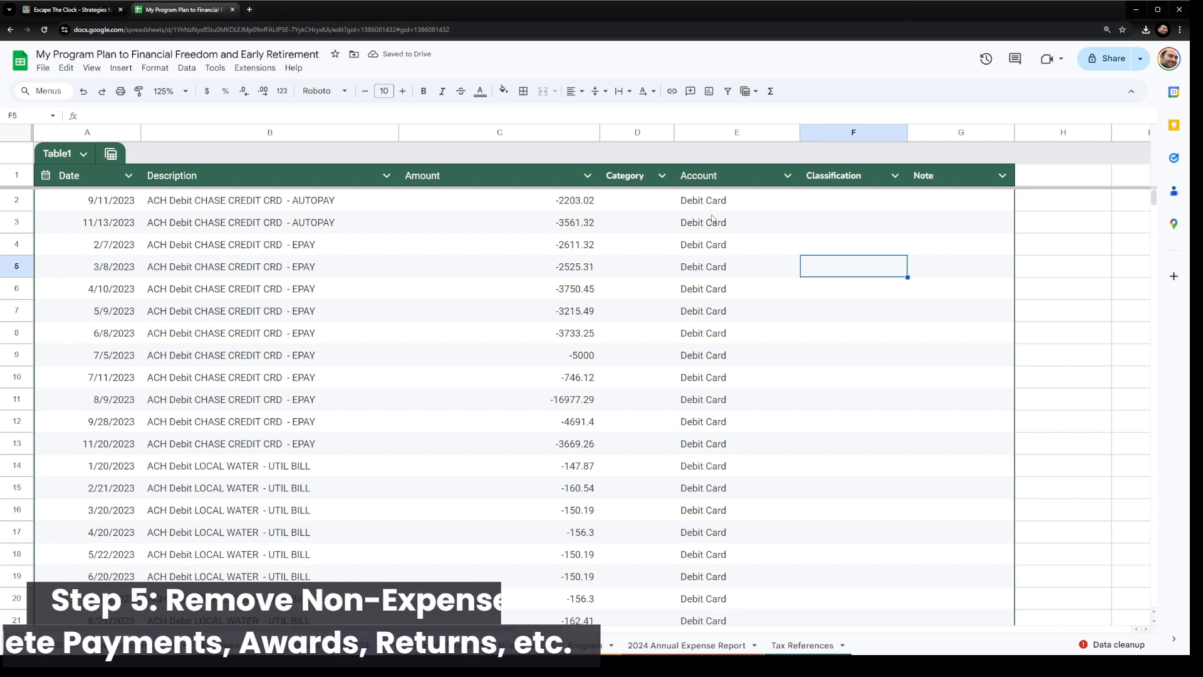
# Filter the bank table's Account column to show only Credit rows.
pyautogui.click(787, 175)
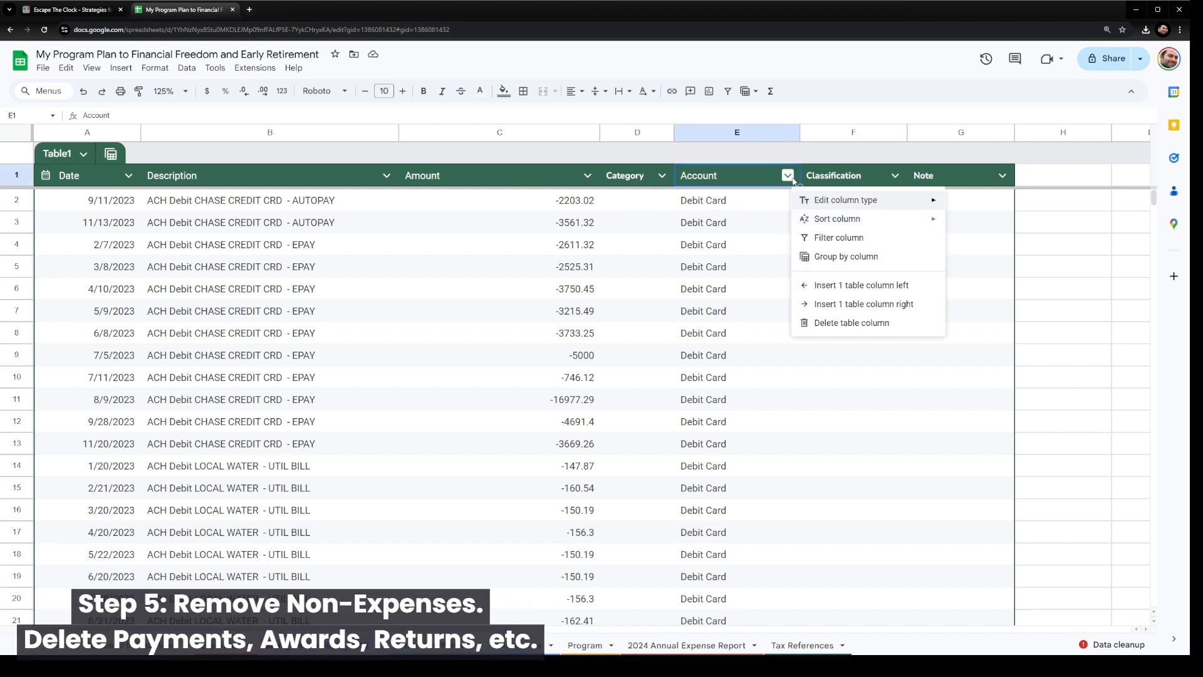
pyautogui.click(836, 238)
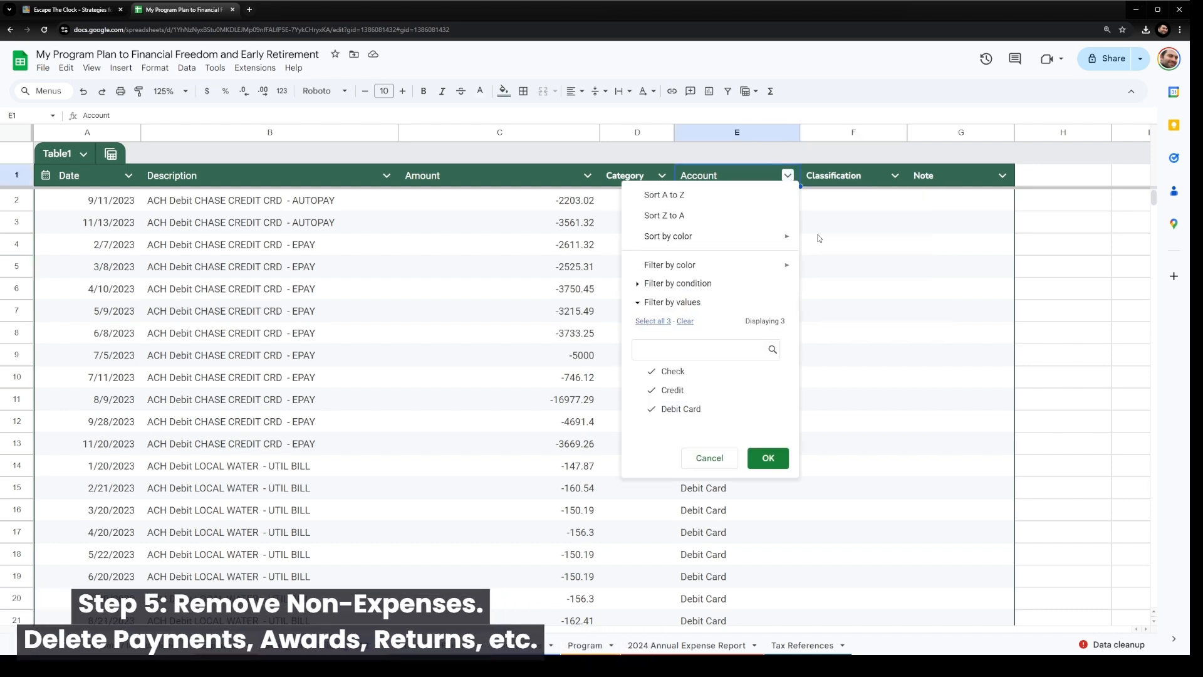
pyautogui.click(683, 408)
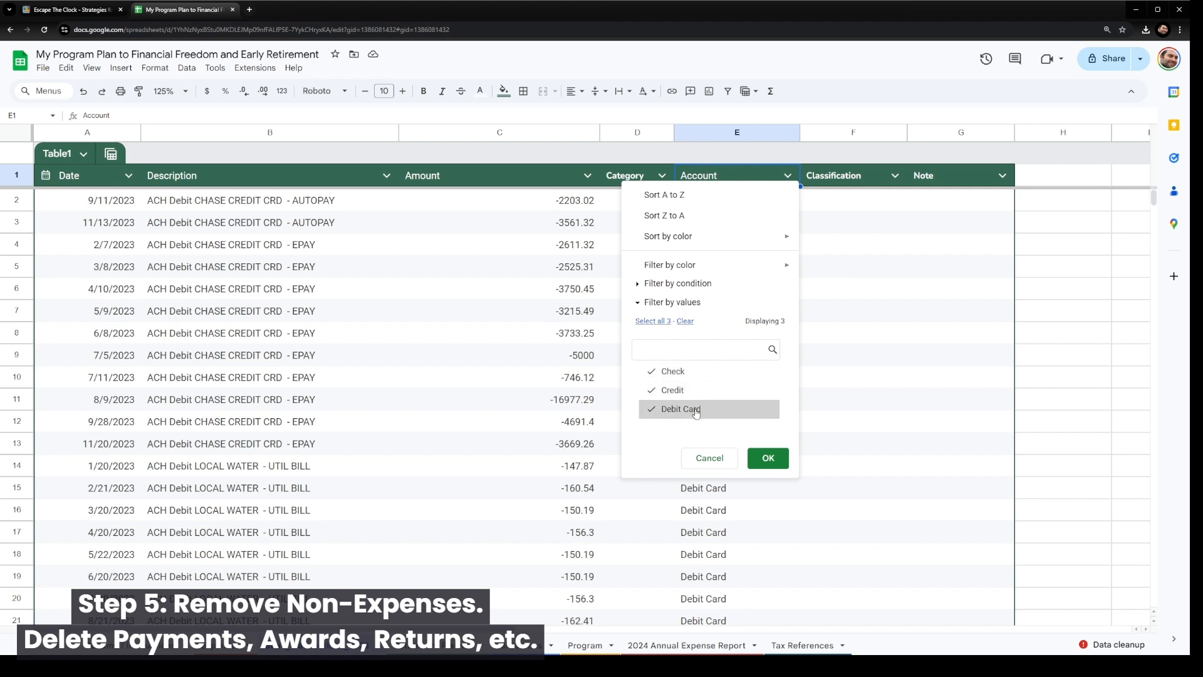
pyautogui.click(678, 371)
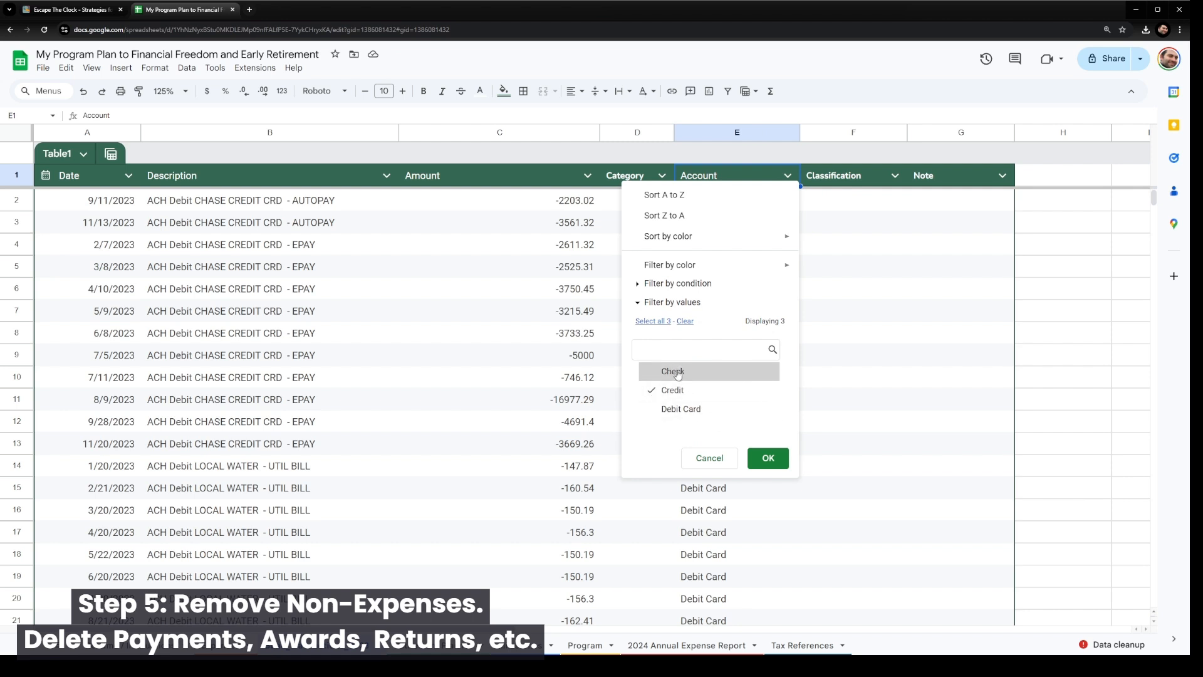
pyautogui.click(769, 458)
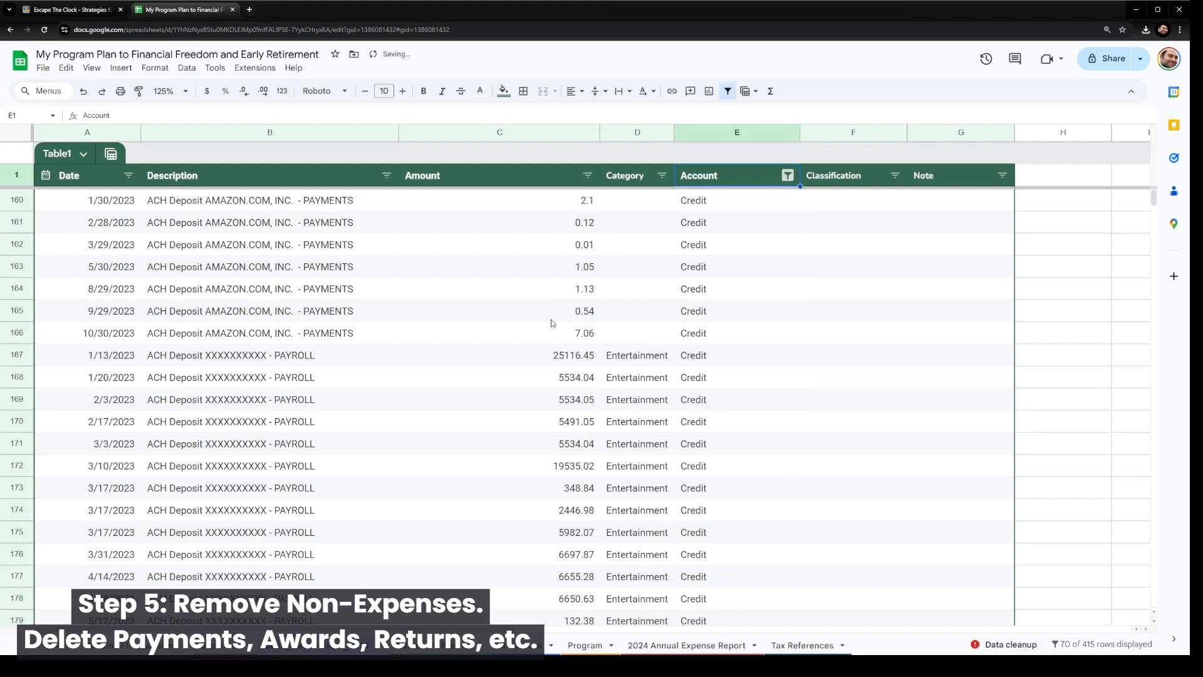
# Look through the filtered Credit rows in the bank table, covering the ACH deposits, payroll, dividends and mobile deposits.
pyautogui.click(583, 218)
pyautogui.click(580, 315)
pyautogui.click(356, 206)
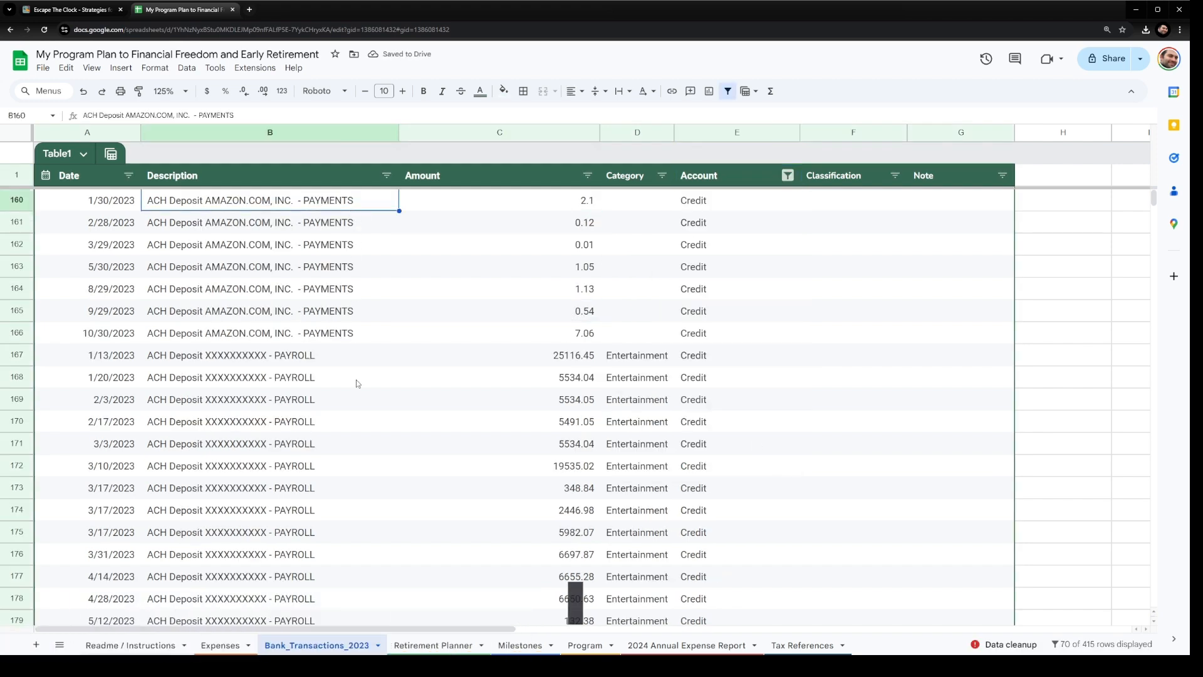
pyautogui.click(285, 445)
pyautogui.scroll(-12, 284, 444)
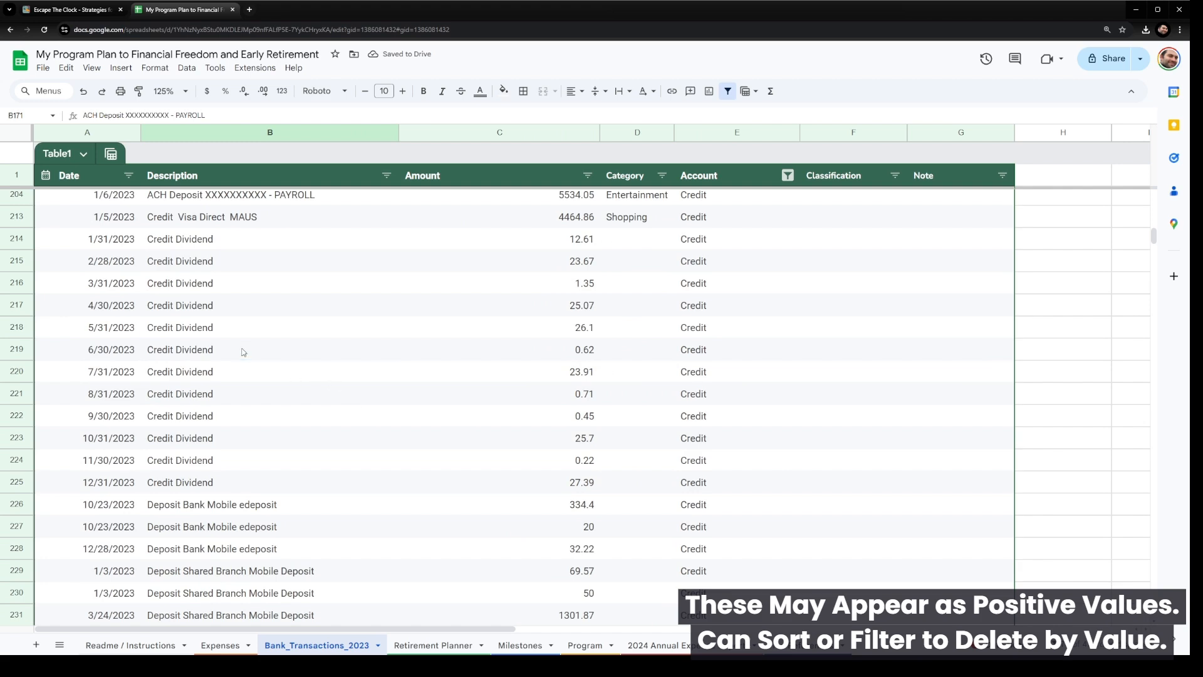
pyautogui.click(244, 349)
pyautogui.scroll(-3, 267, 356)
pyautogui.click(268, 333)
pyautogui.click(302, 506)
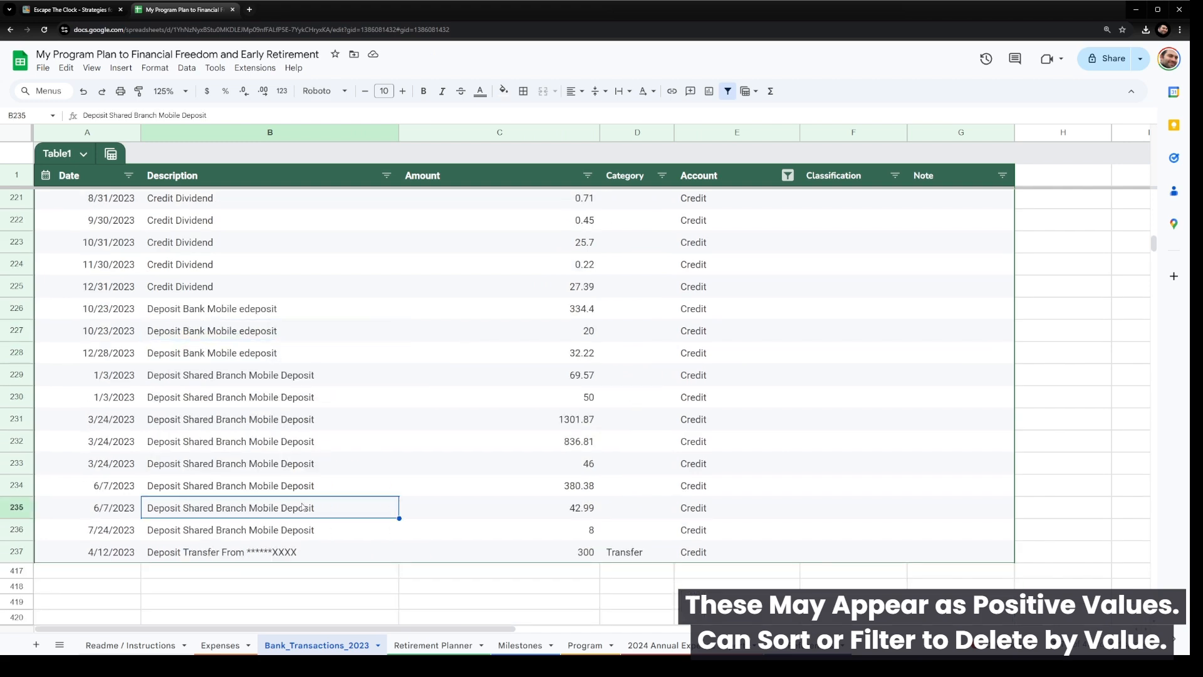
# Delete all the filtered Credit rows, 160 through 237, from the bank transactions table.
pyautogui.click(9, 550)
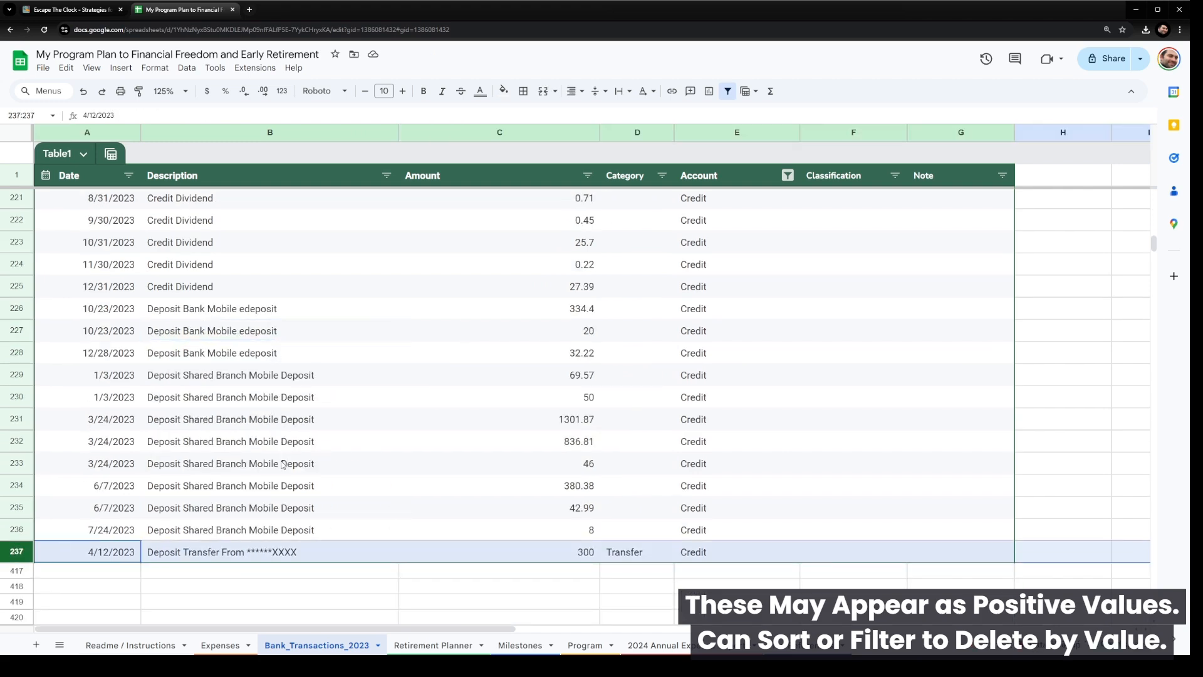
pyautogui.scroll(15, 282, 465)
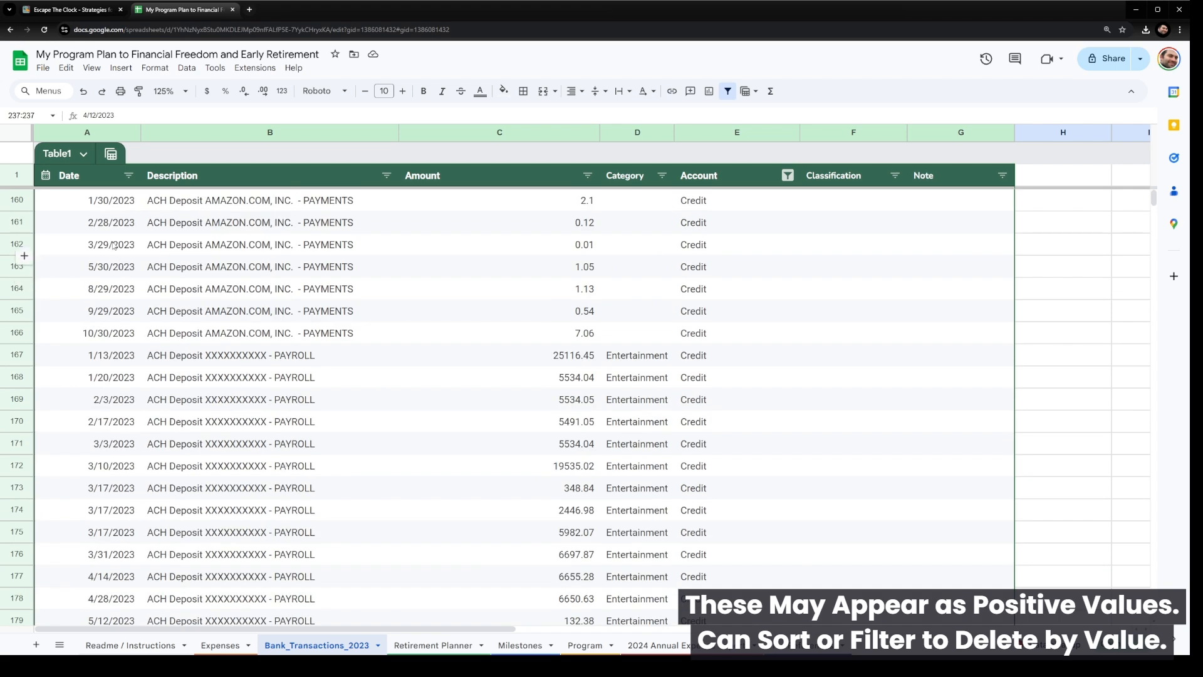
pyautogui.keyDown('shift'); pyautogui.click(9, 200); pyautogui.keyUp('shift')
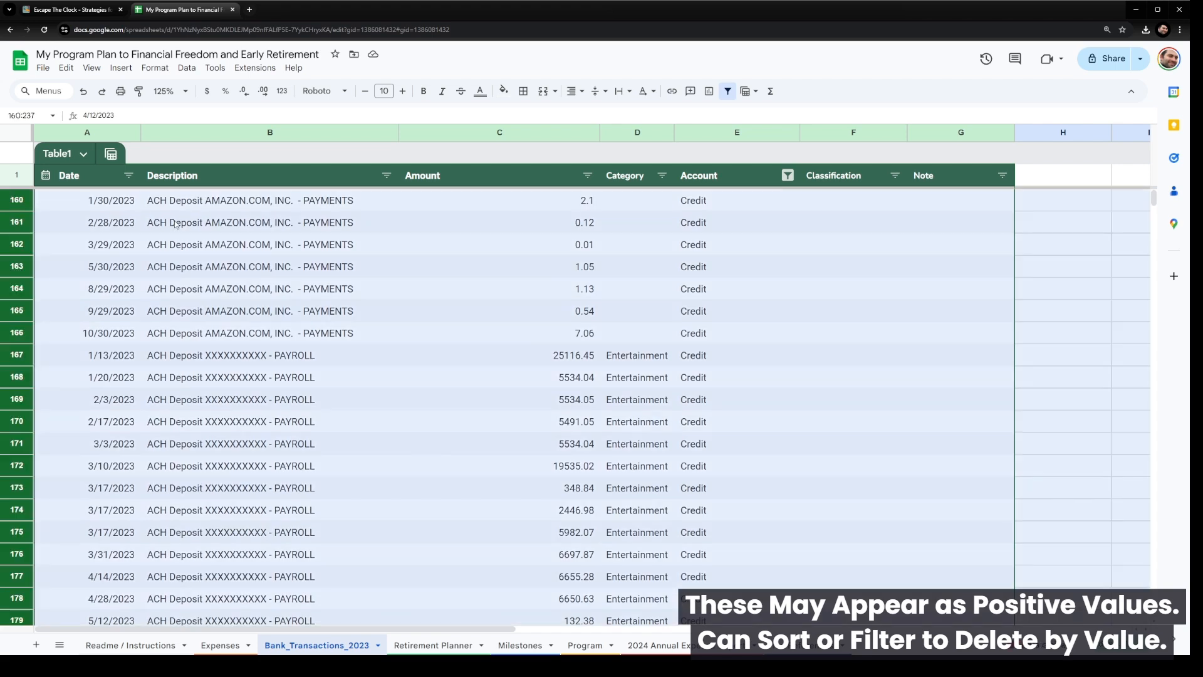
pyautogui.click(67, 68)
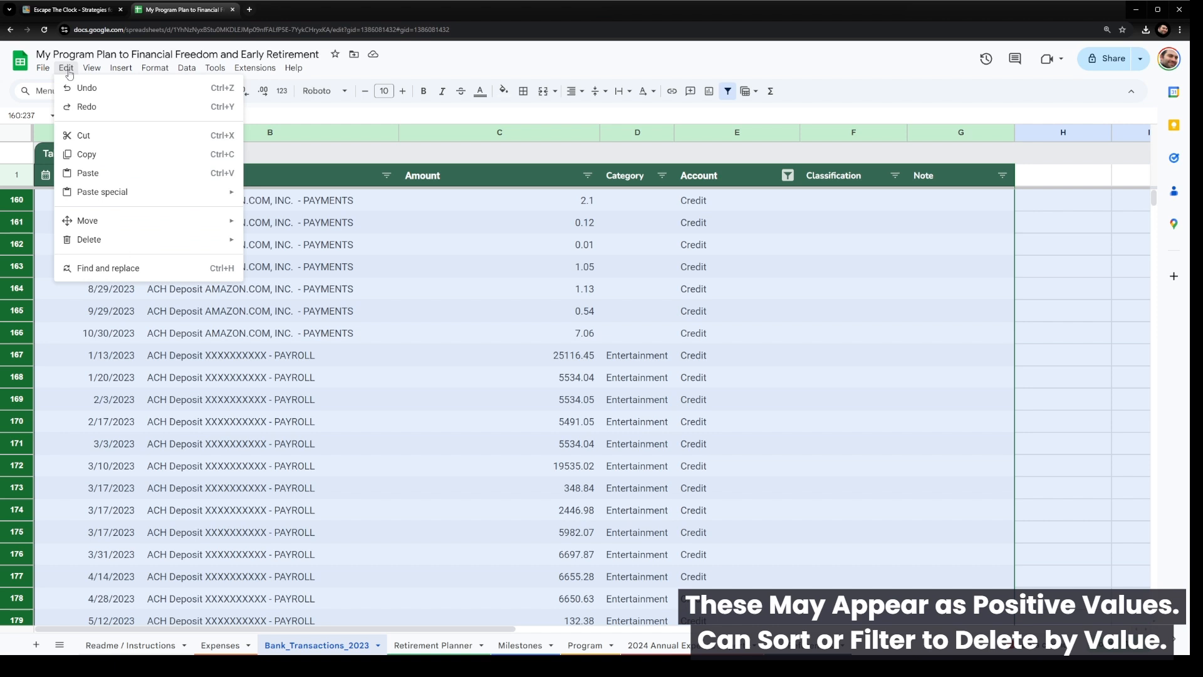
pyautogui.moveTo(191, 239)
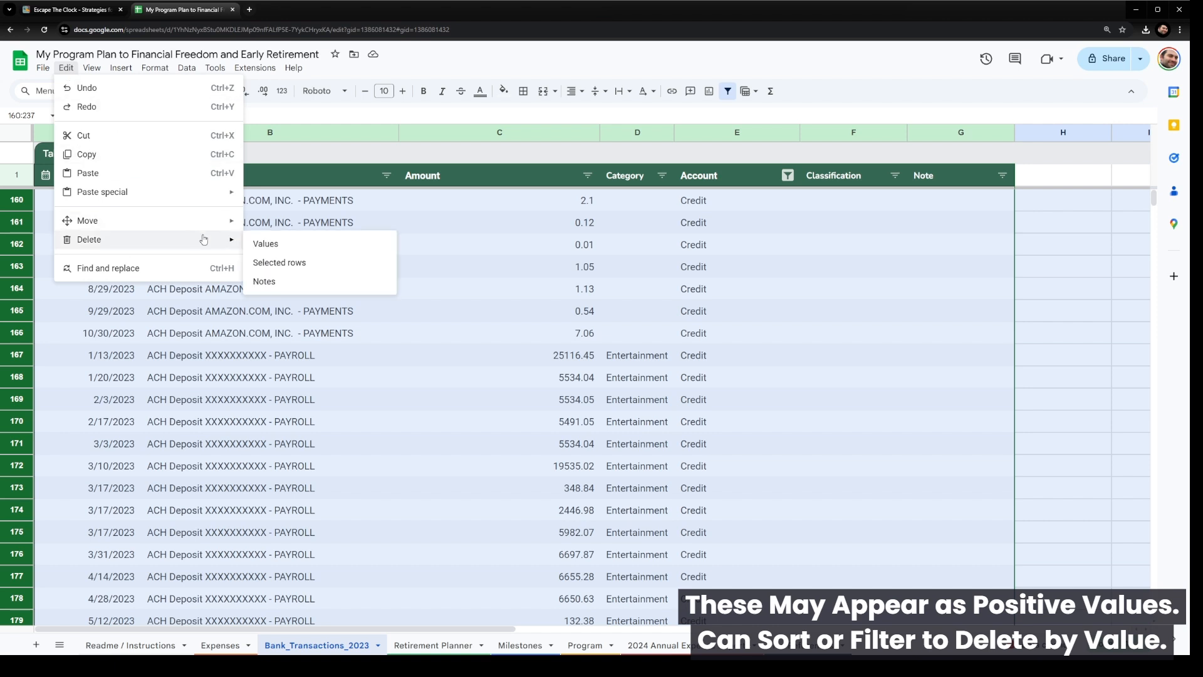
pyautogui.click(324, 265)
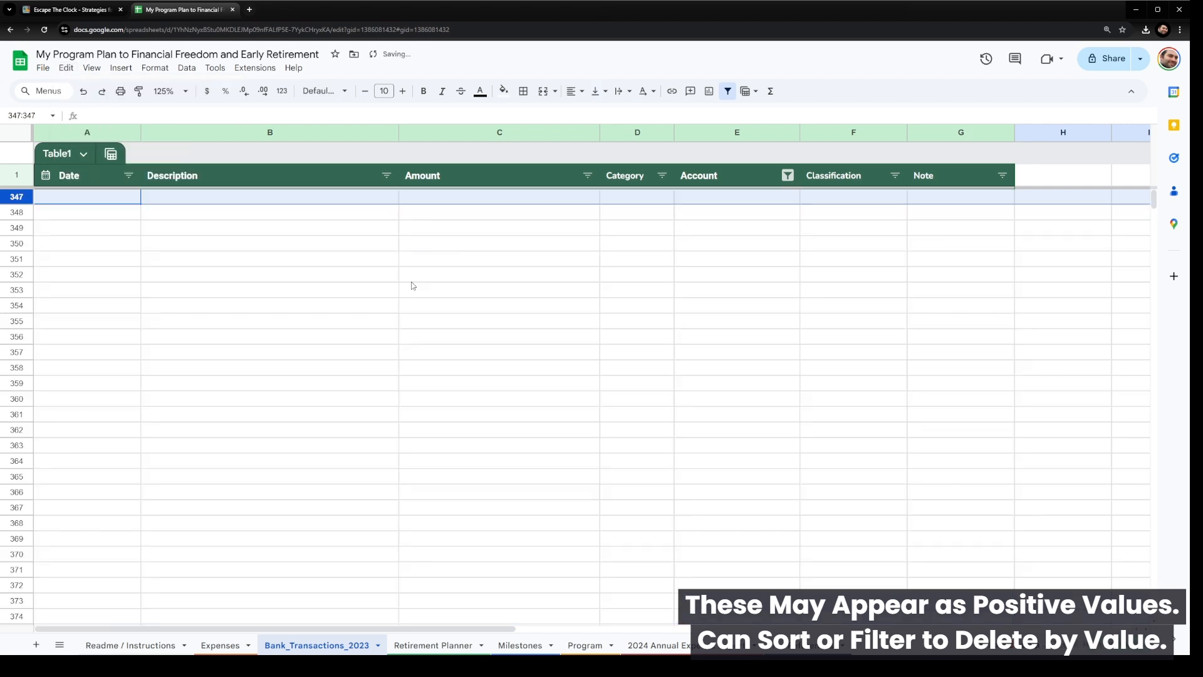
# Restore all remaining values, Check and Debit Card, in the bank table's Account filter and return to the first rows.
pyautogui.click(787, 175)
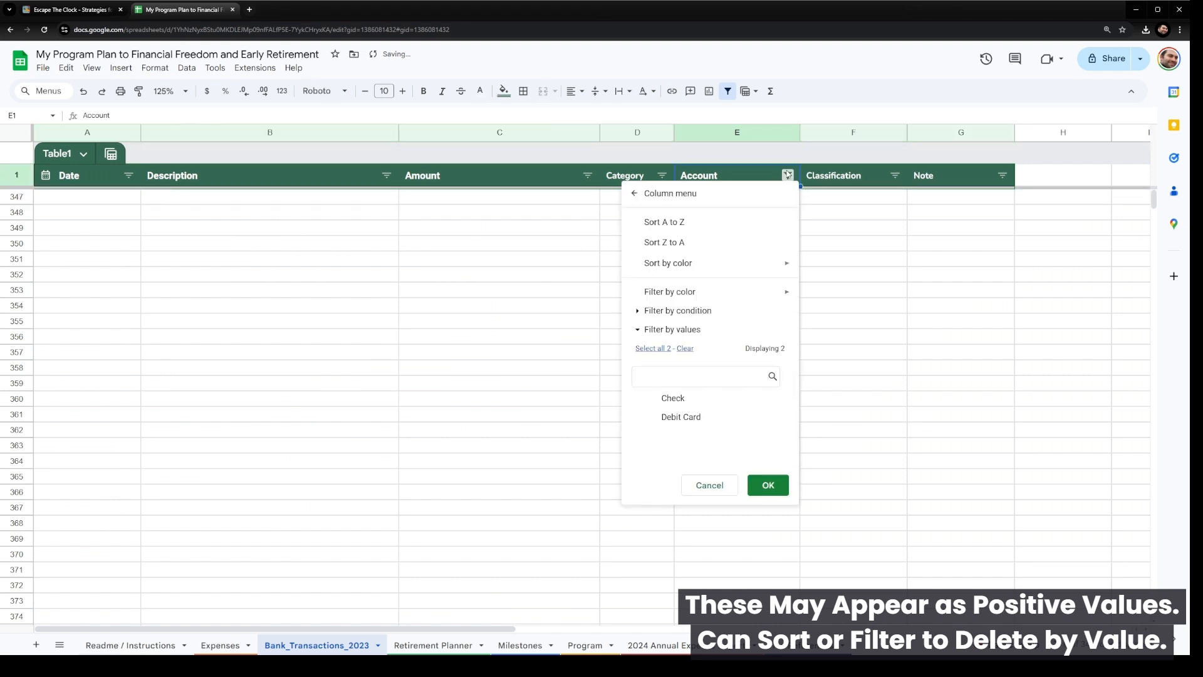
pyautogui.click(659, 350)
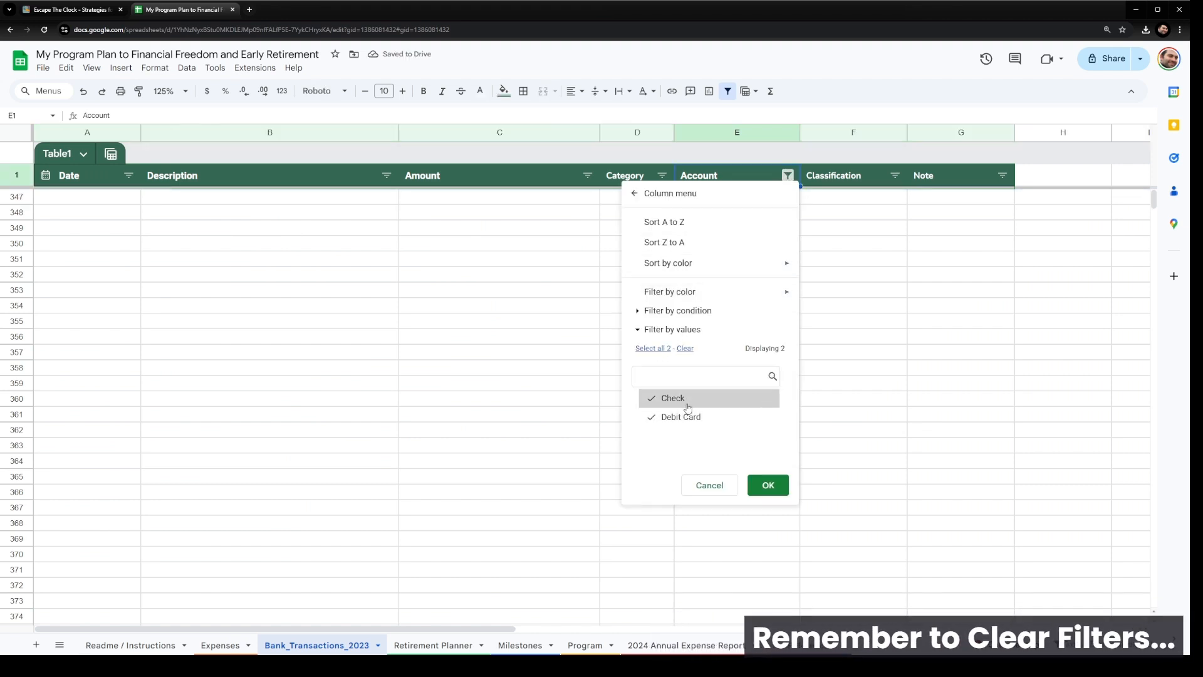
pyautogui.click(768, 485)
pyautogui.click(754, 385)
pyautogui.scroll(20, 754, 385)
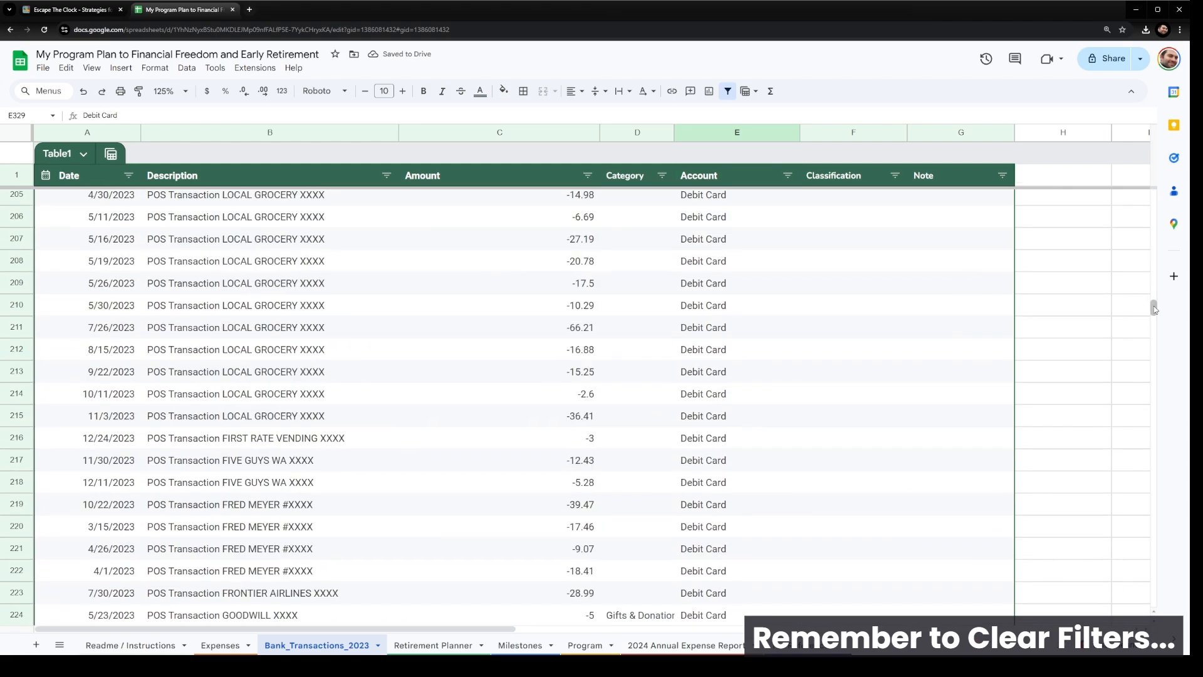
pyautogui.moveTo(1152, 305); pyautogui.dragTo(1160, 175)
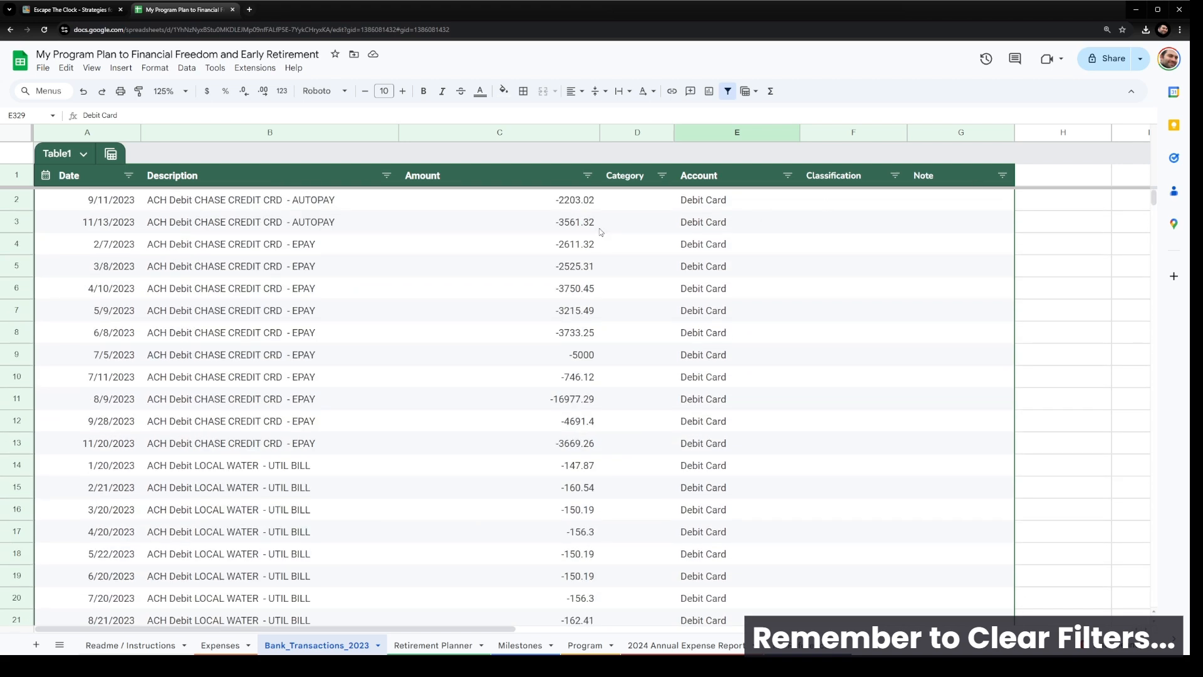
pyautogui.click(444, 241)
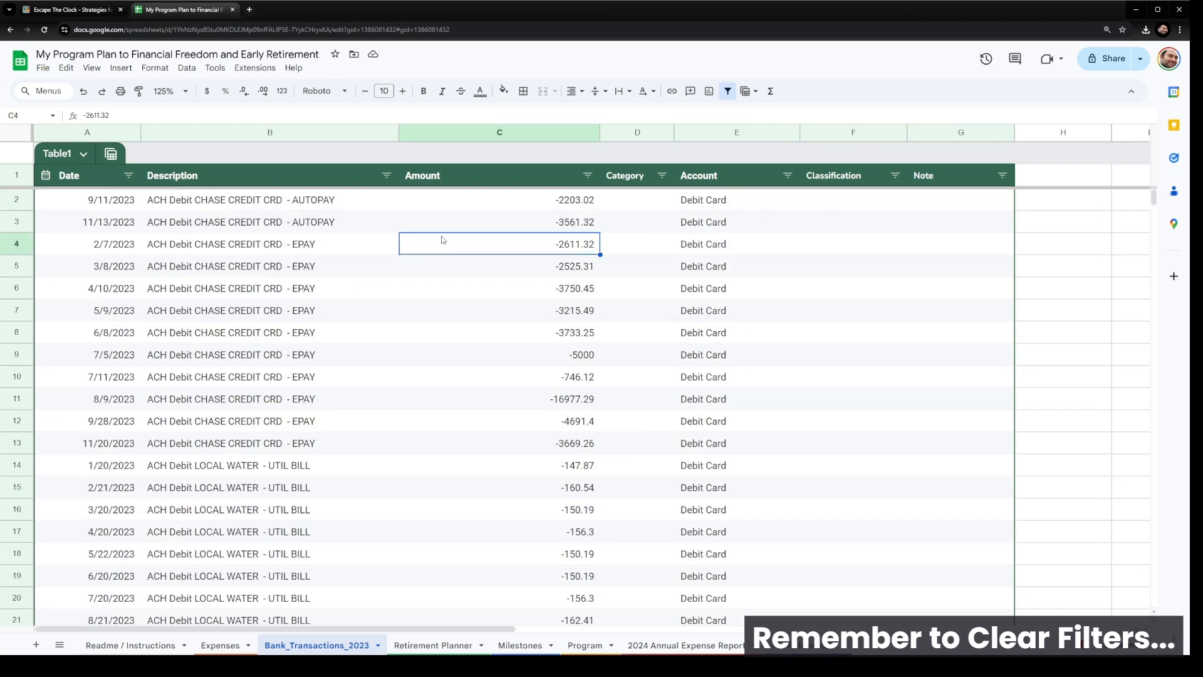
# Set the column type of the bank table's Amount column to Currency.
pyautogui.click(588, 177)
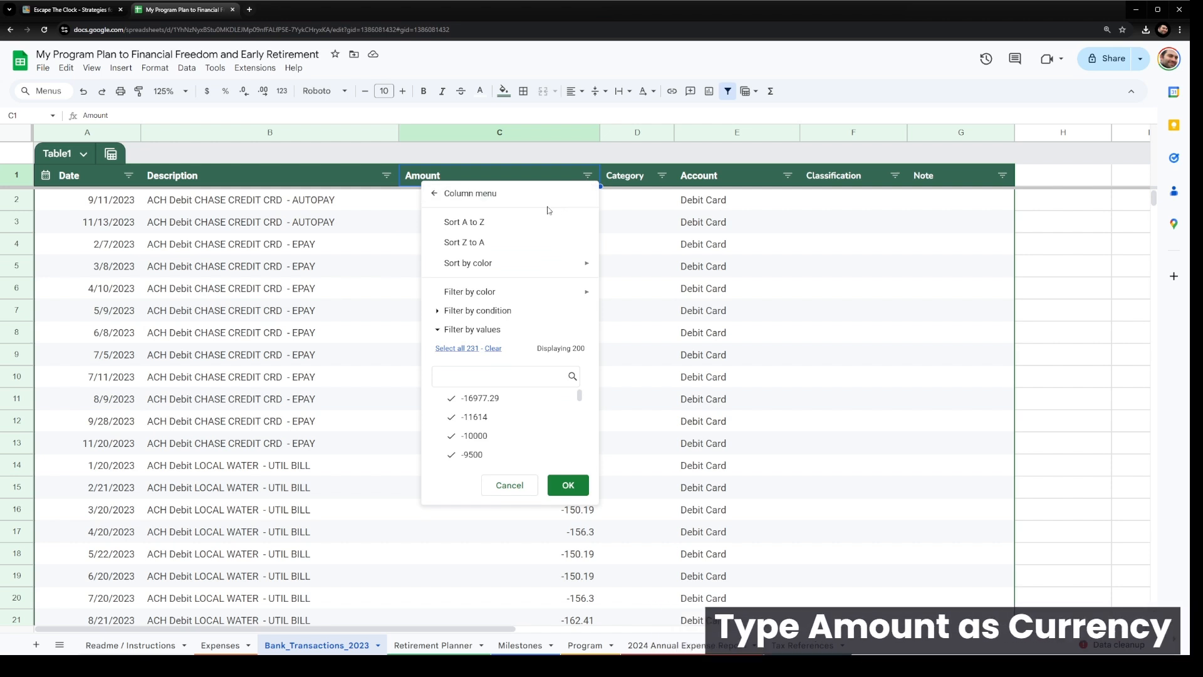
pyautogui.click(444, 193)
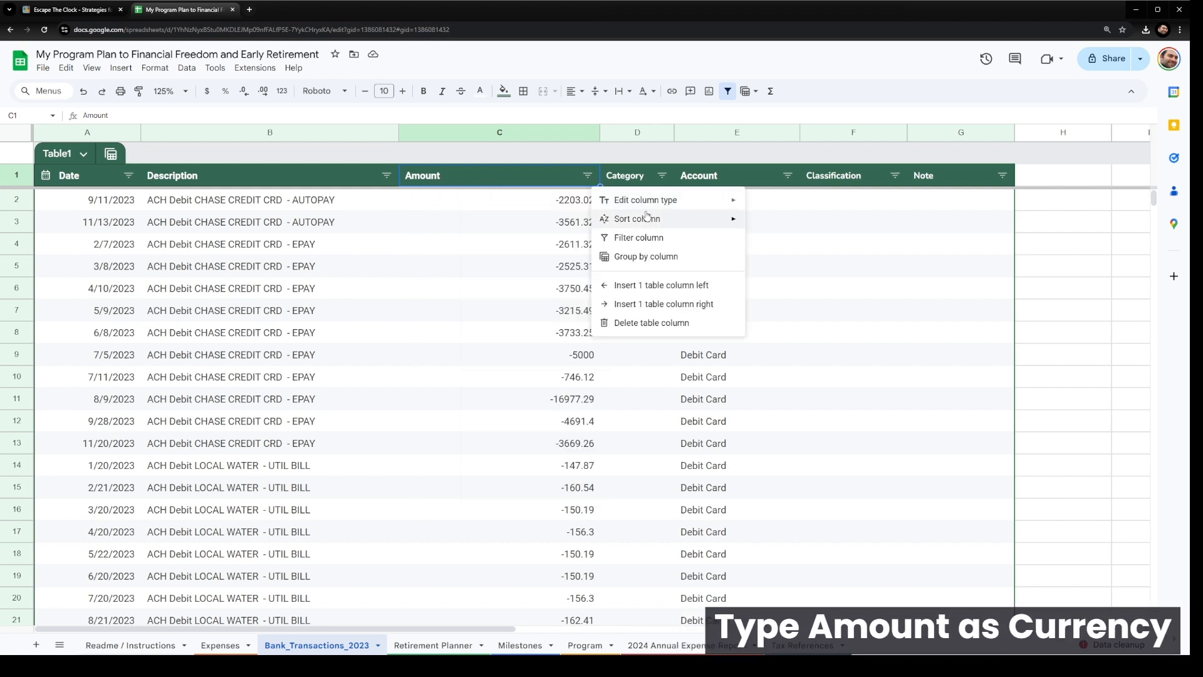
pyautogui.moveTo(658, 204)
pyautogui.moveTo(808, 205)
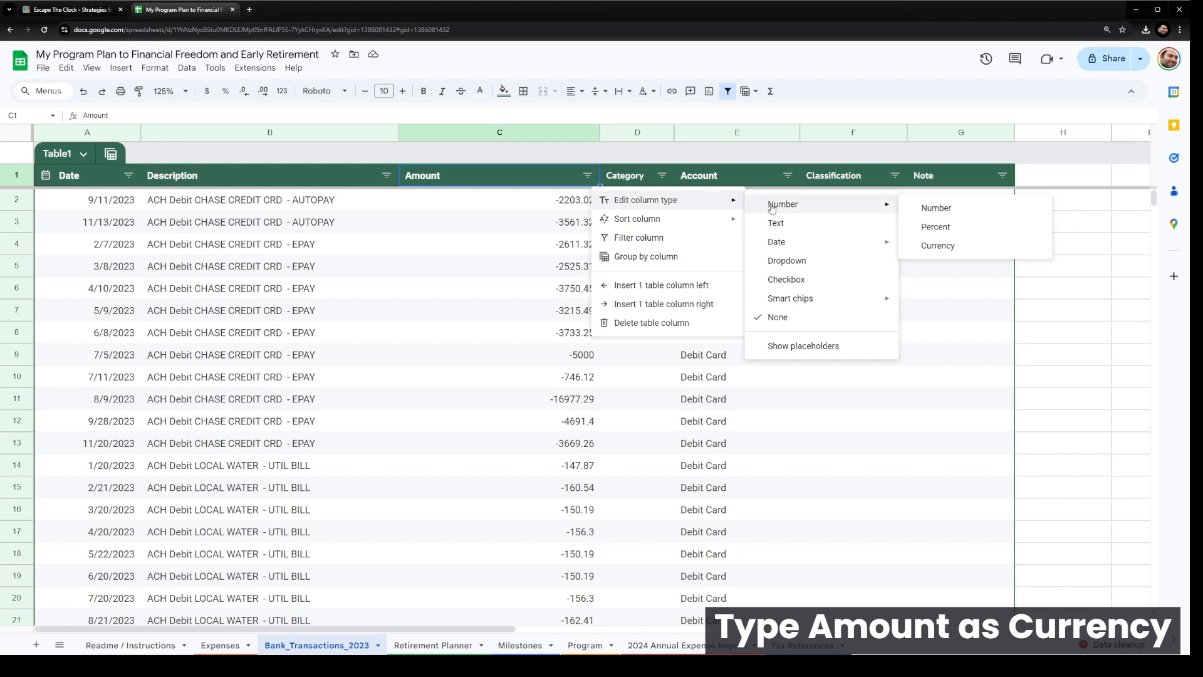
pyautogui.click(976, 249)
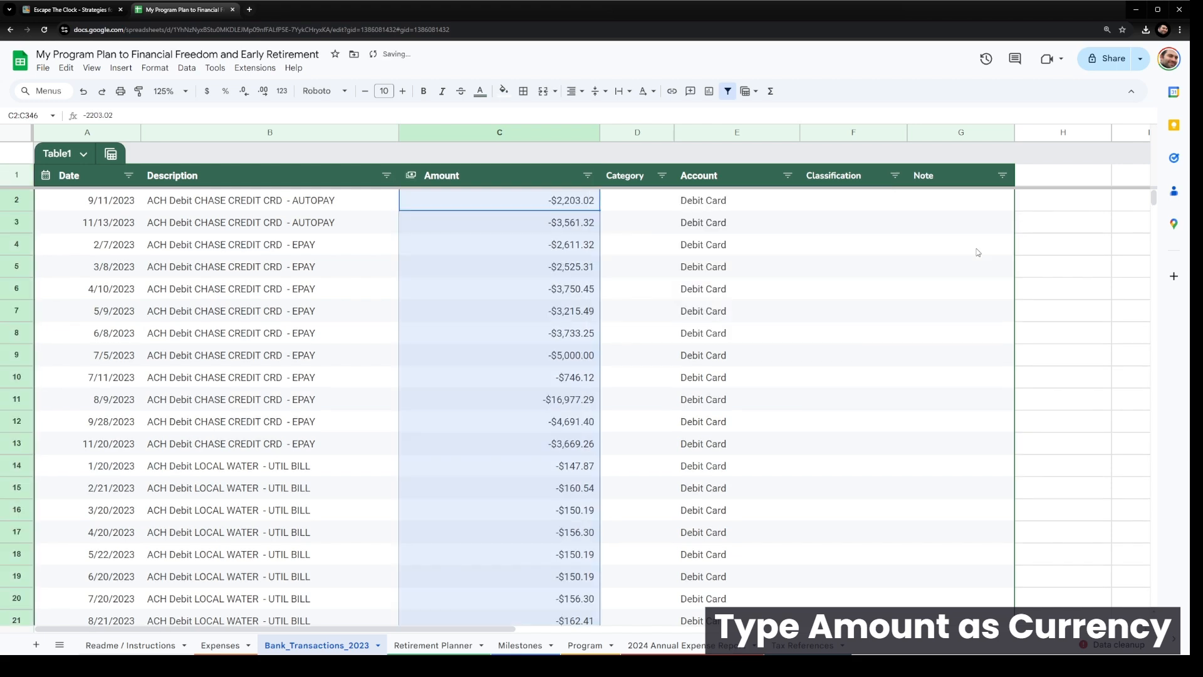
pyautogui.click(574, 312)
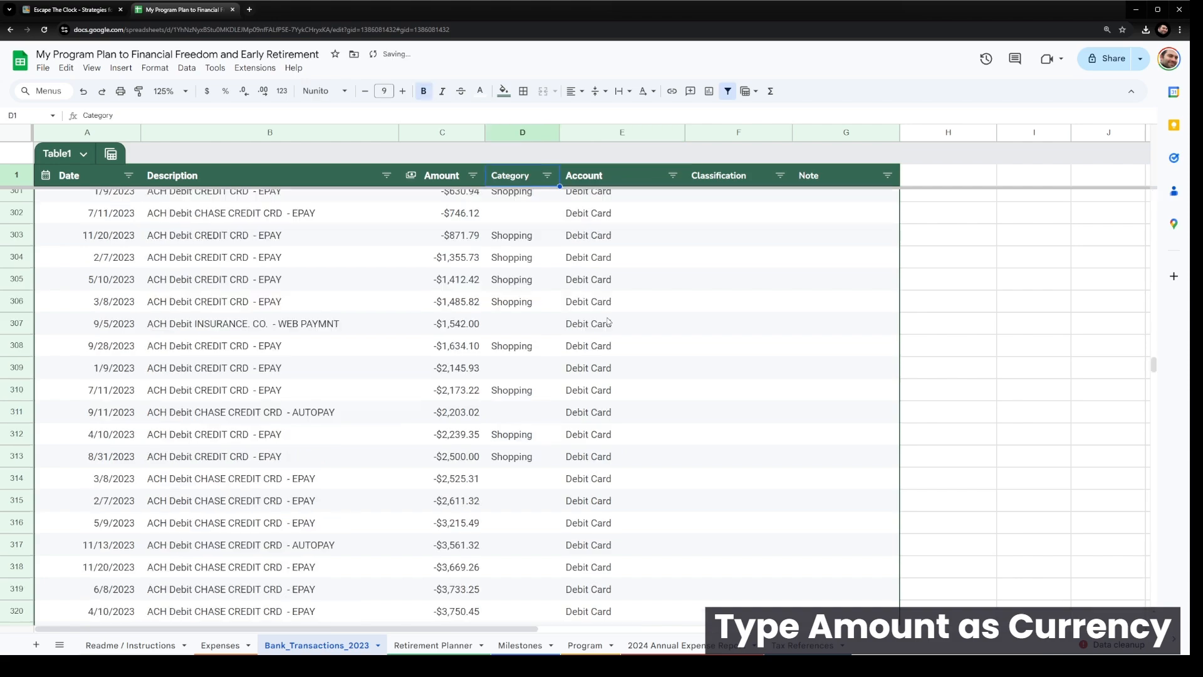
# Sort the bank transactions table by the Date column in ascending order.
pyautogui.scroll(10, 374, 354)
pyautogui.click(374, 352)
pyautogui.scroll(20, 374, 355)
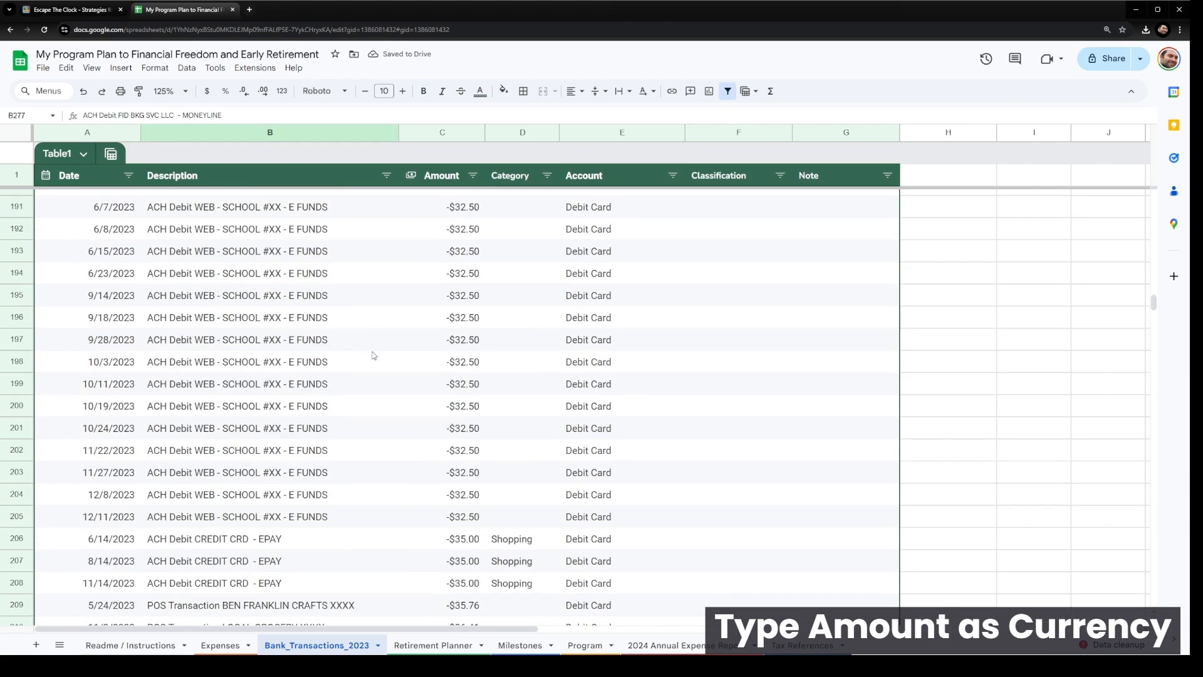
pyautogui.scroll(20, 373, 355)
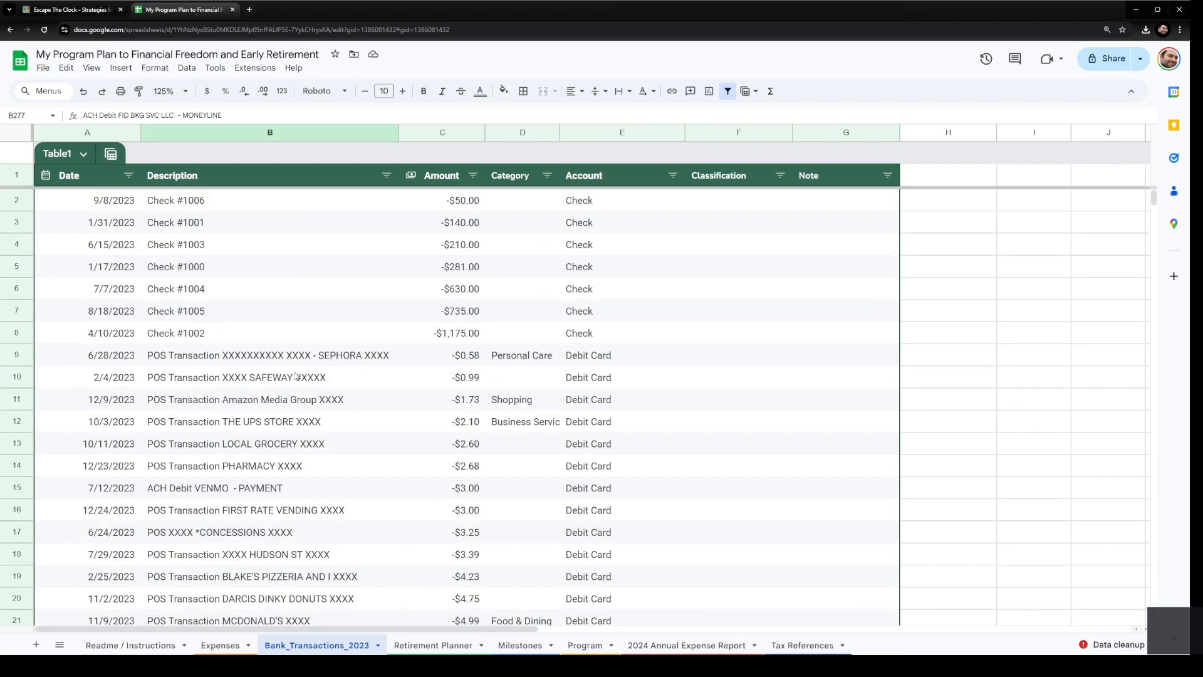
pyautogui.click(128, 176)
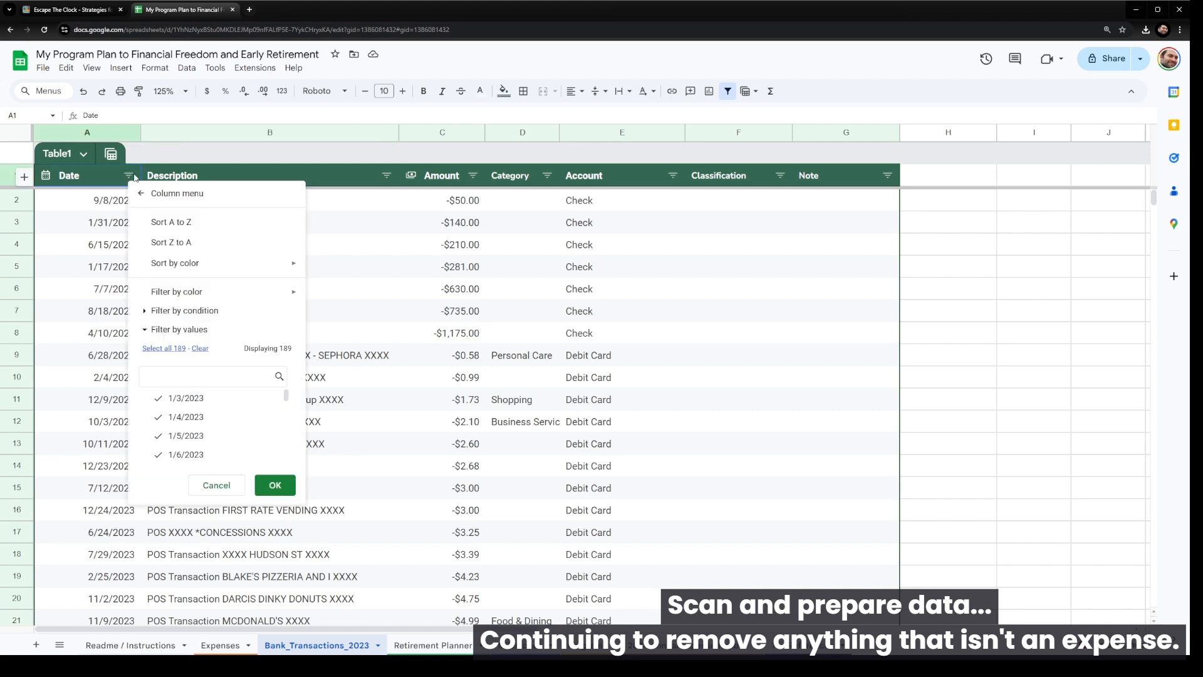
pyautogui.click(183, 223)
pyautogui.click(403, 276)
pyautogui.click(526, 201)
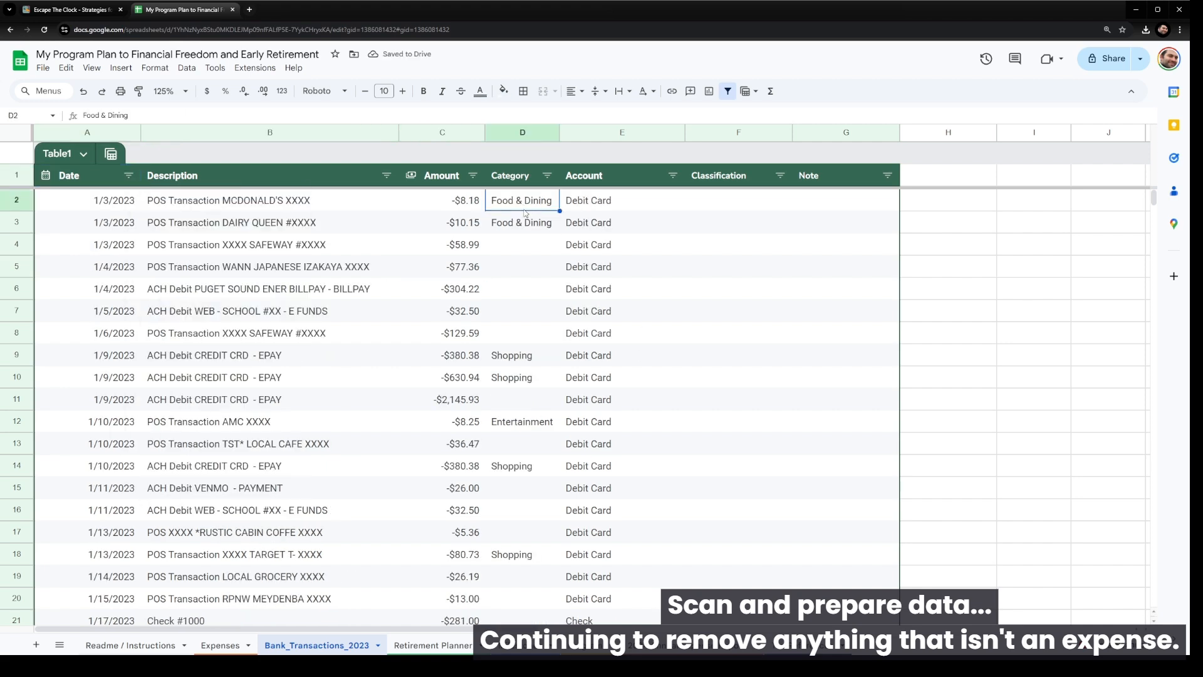
# Copy all the bank table's data cells without the header, range A2:G327.
pyautogui.scroll(-19, 800, 317)
pyautogui.moveTo(1154, 233); pyautogui.dragTo(1153, 182)
pyautogui.click(874, 314)
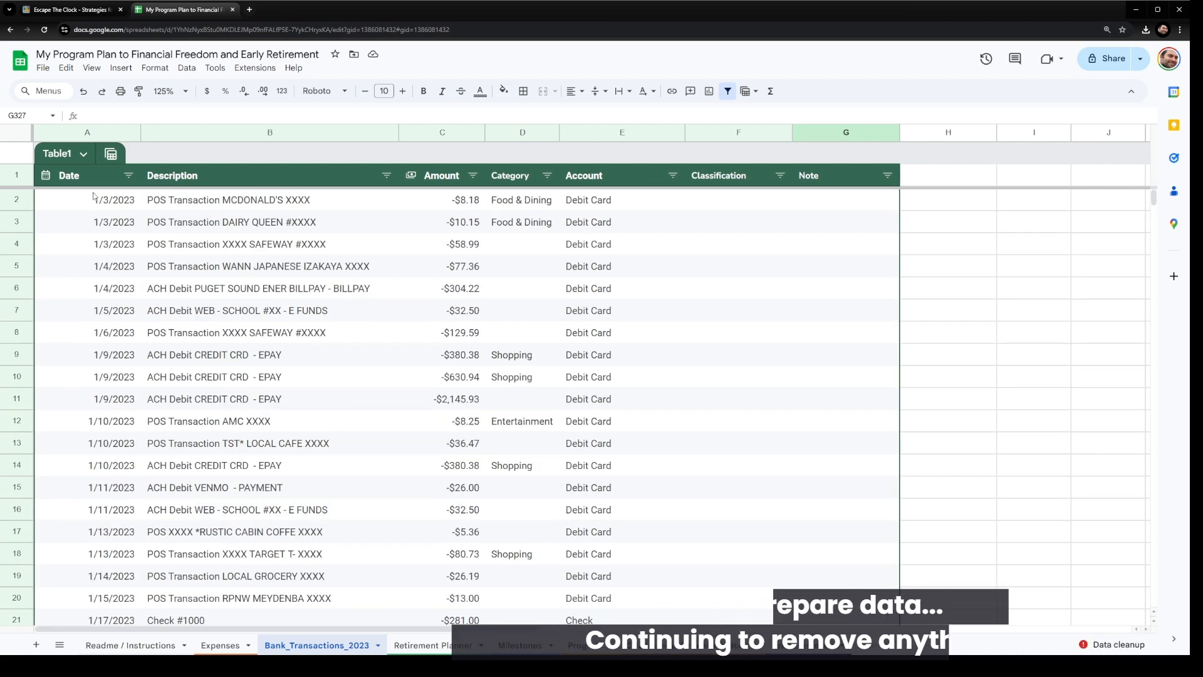
pyautogui.keyDown('shift'); pyautogui.click(64, 200); pyautogui.keyUp('shift')
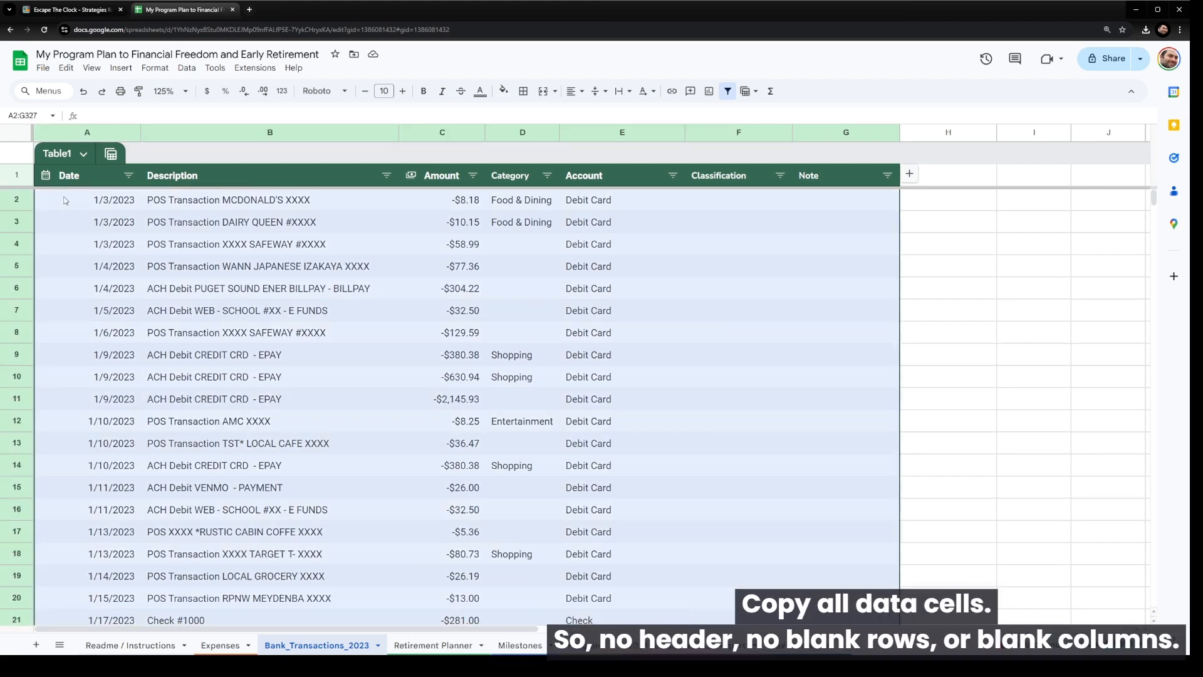
pyautogui.rightClick(65, 199)
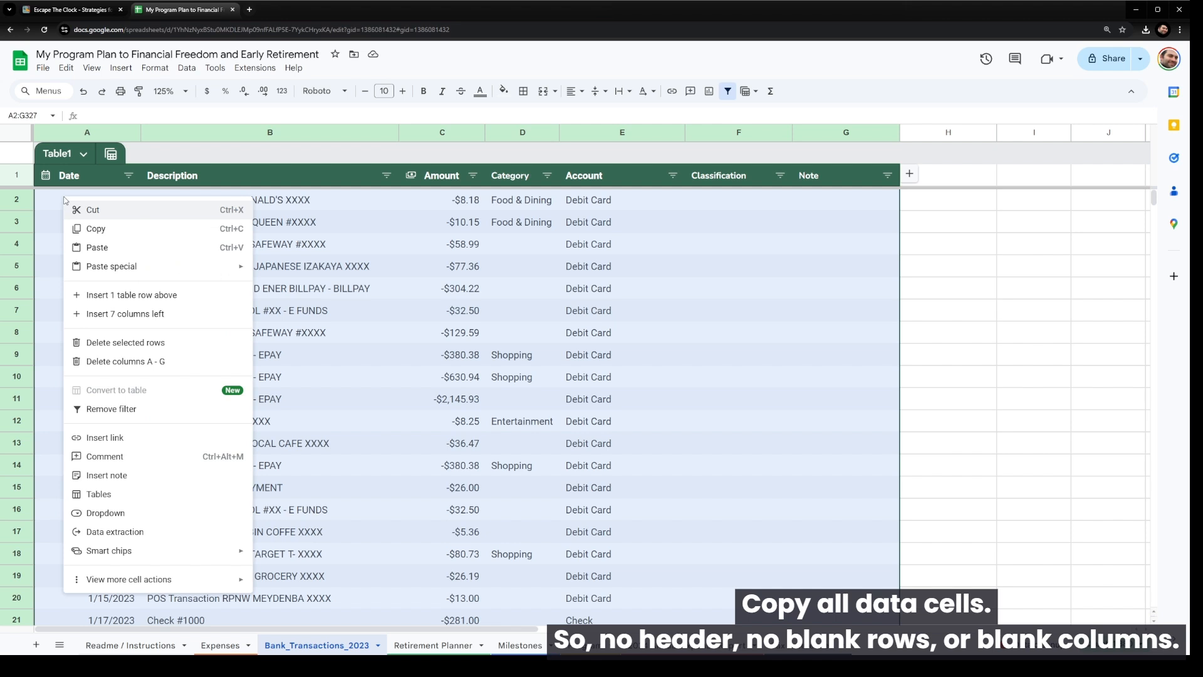
pyautogui.click(95, 228)
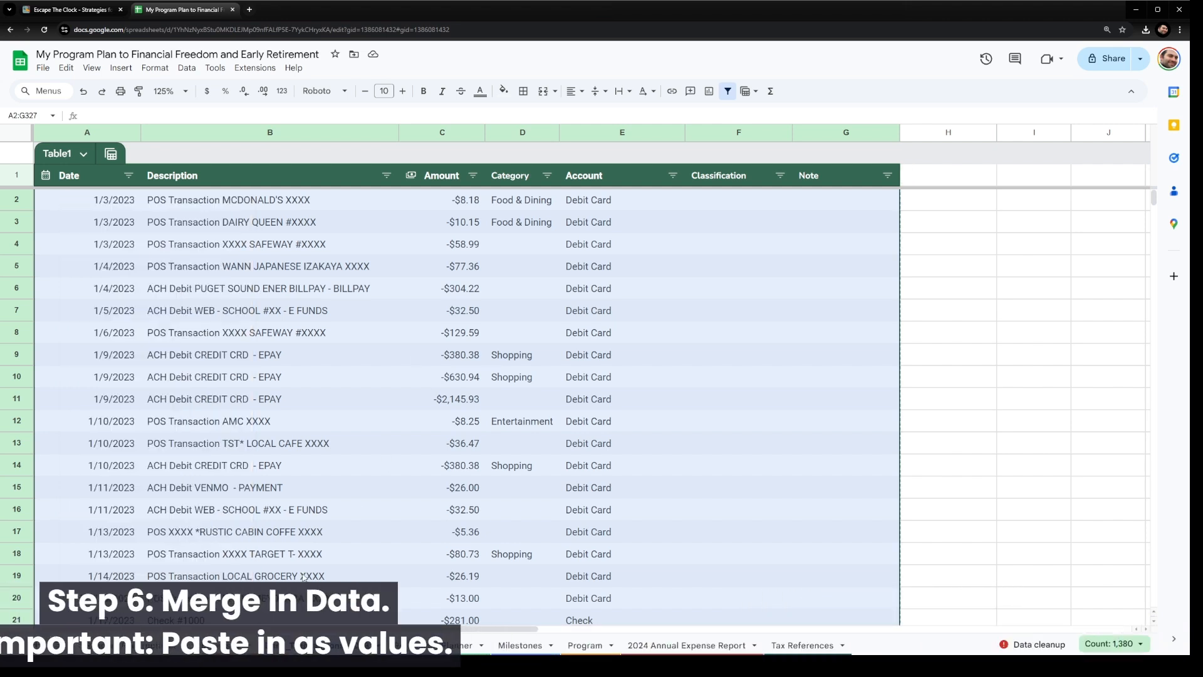
# Paste the copied bank transactions as values only into the Expenses sheet, starting at cell A2.
pyautogui.click(211, 650)
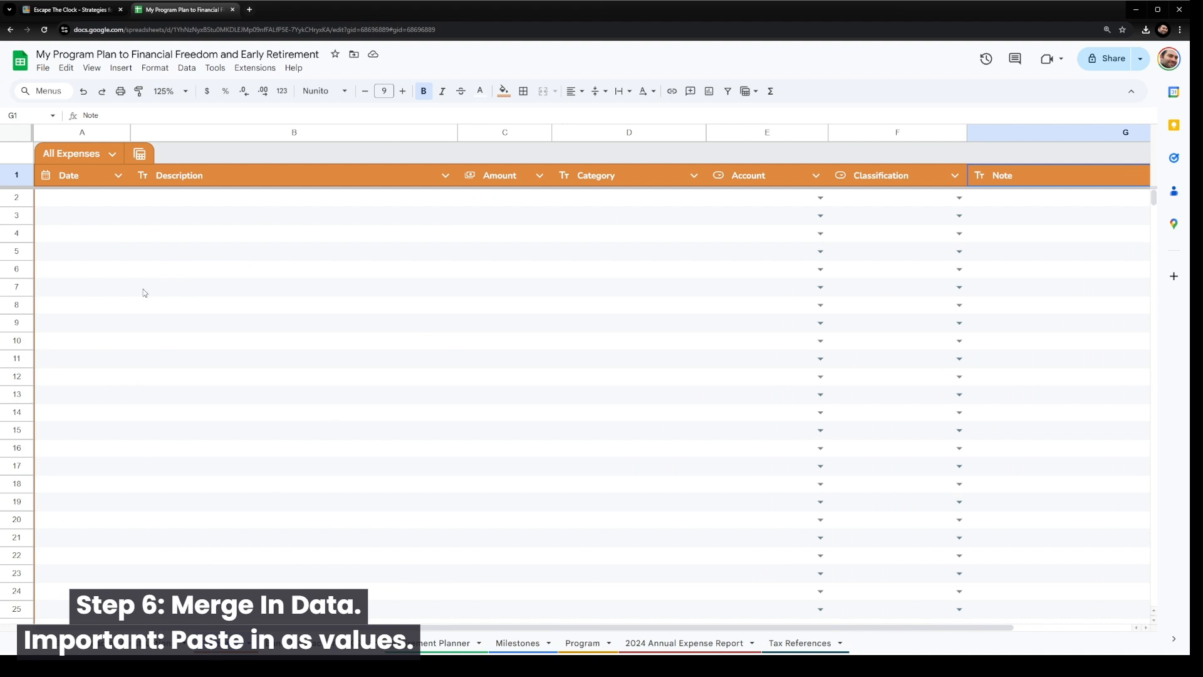
pyautogui.click(69, 198)
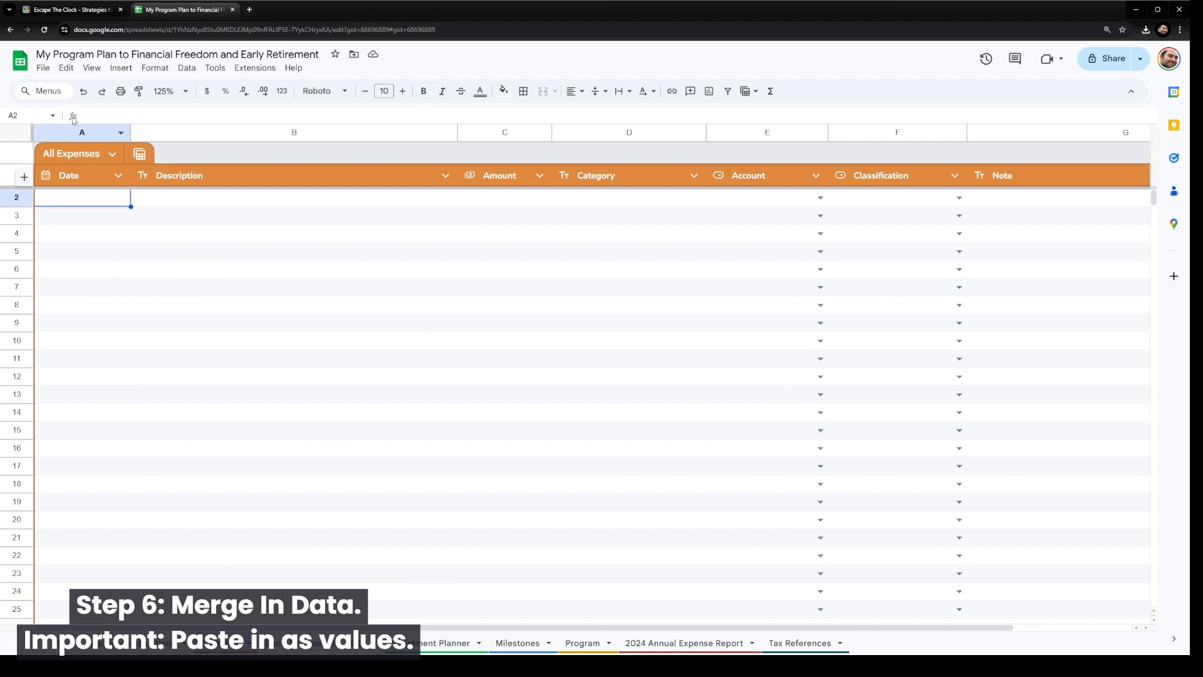
pyautogui.click(66, 67)
pyautogui.moveTo(183, 194)
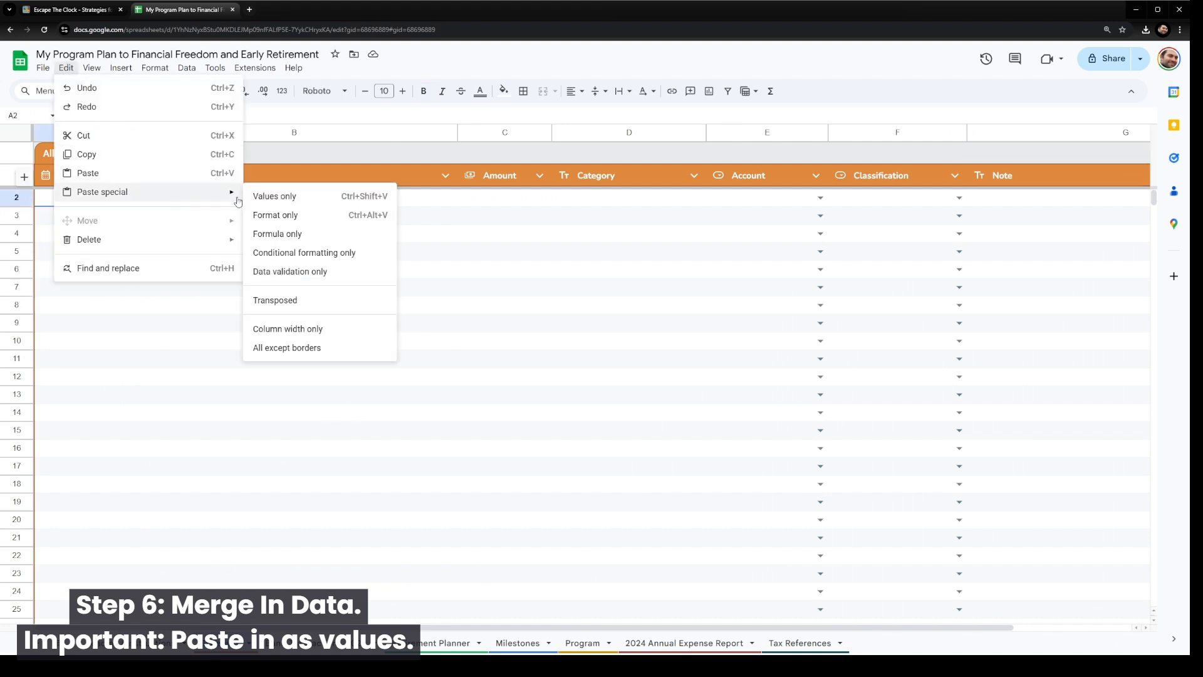
pyautogui.click(317, 202)
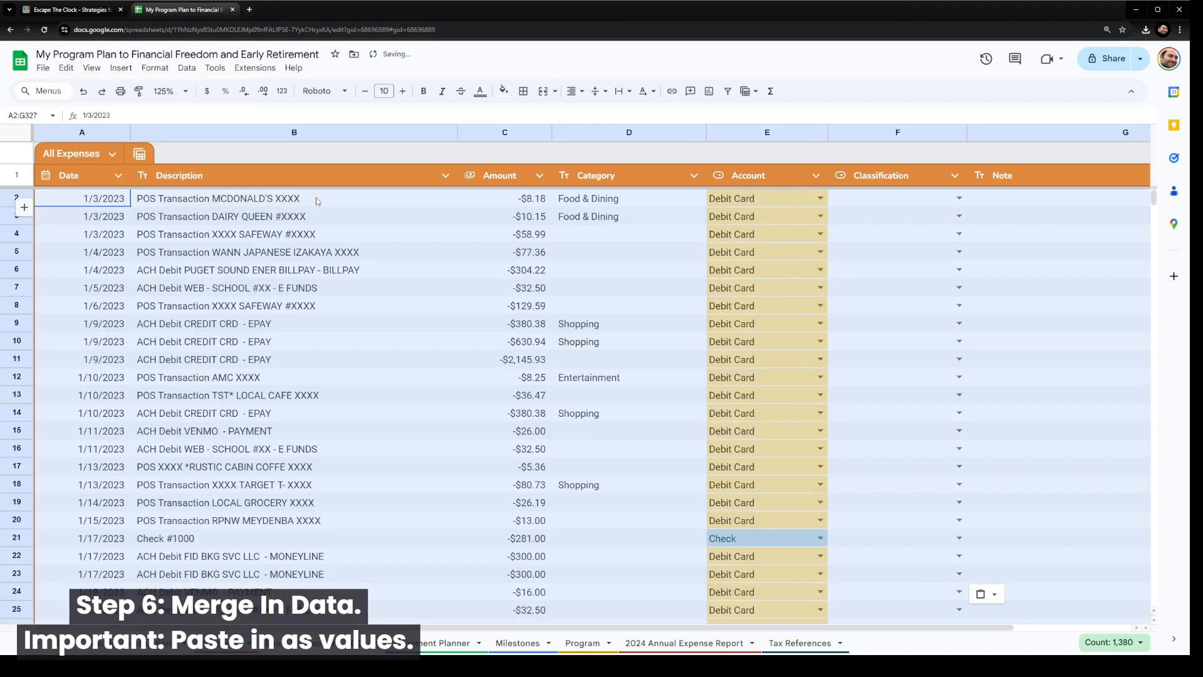
pyautogui.click(444, 242)
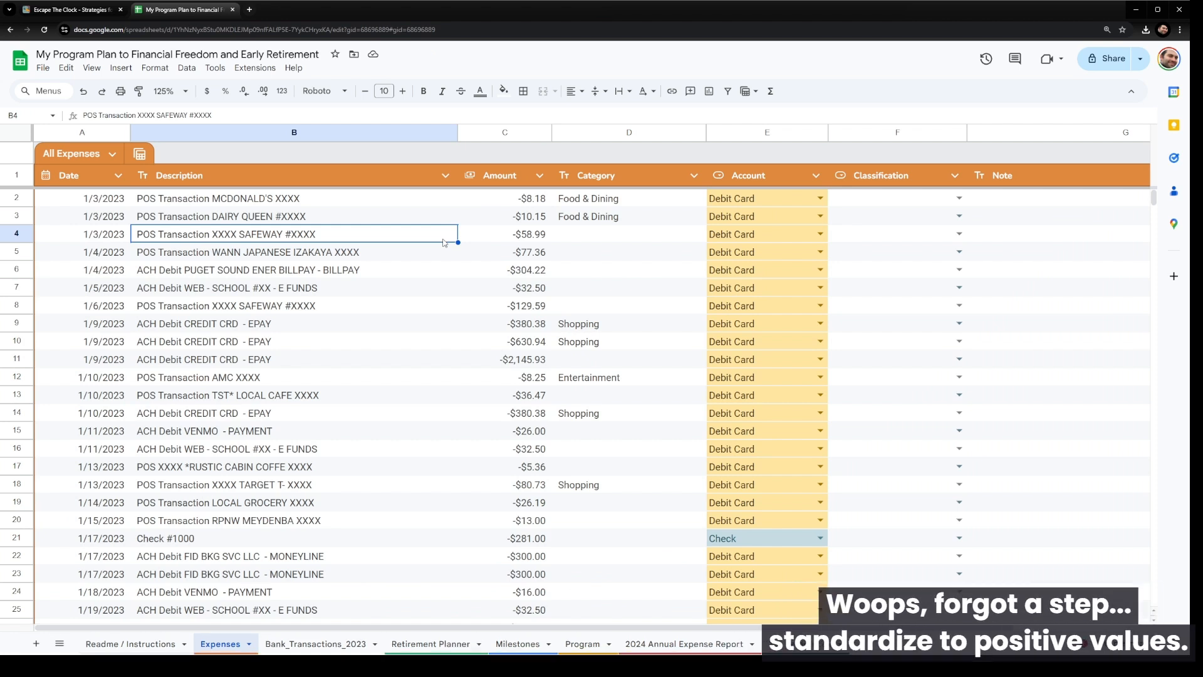
# Replace every minus sign in the Expenses sheet's Amount column with nothing, using Find and replace on range C:C.
pyautogui.click(524, 198)
pyautogui.click(525, 234)
pyautogui.click(525, 342)
pyautogui.click(520, 412)
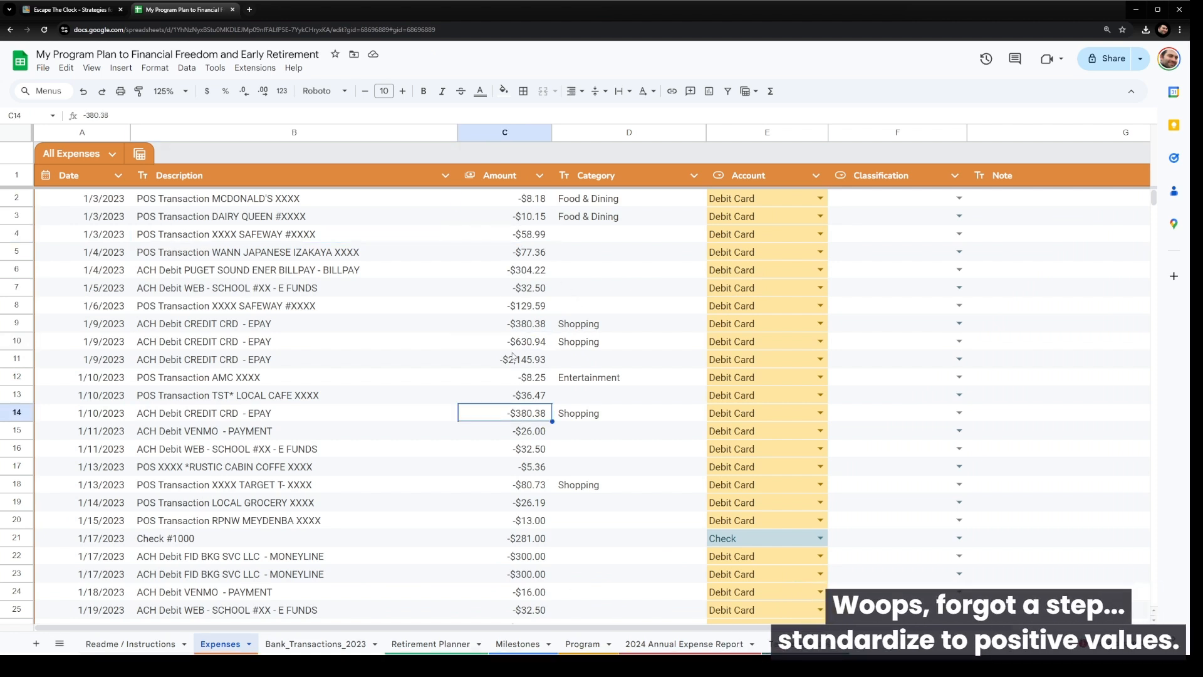
pyautogui.click(494, 131)
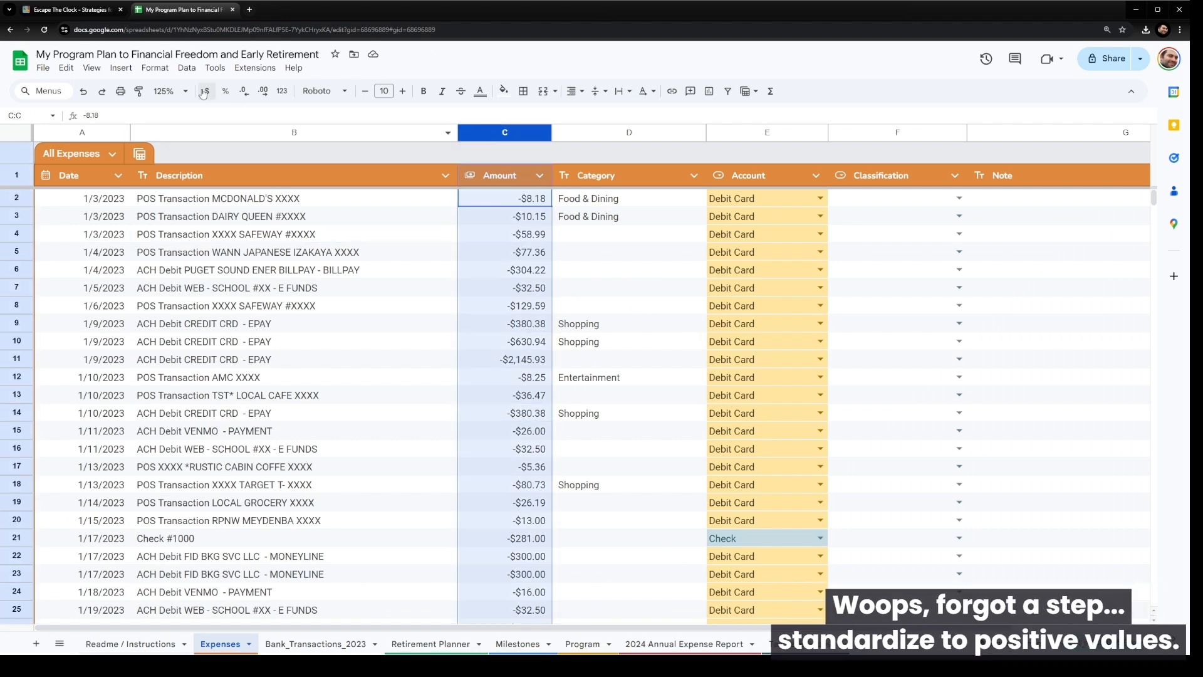
pyautogui.click(66, 67)
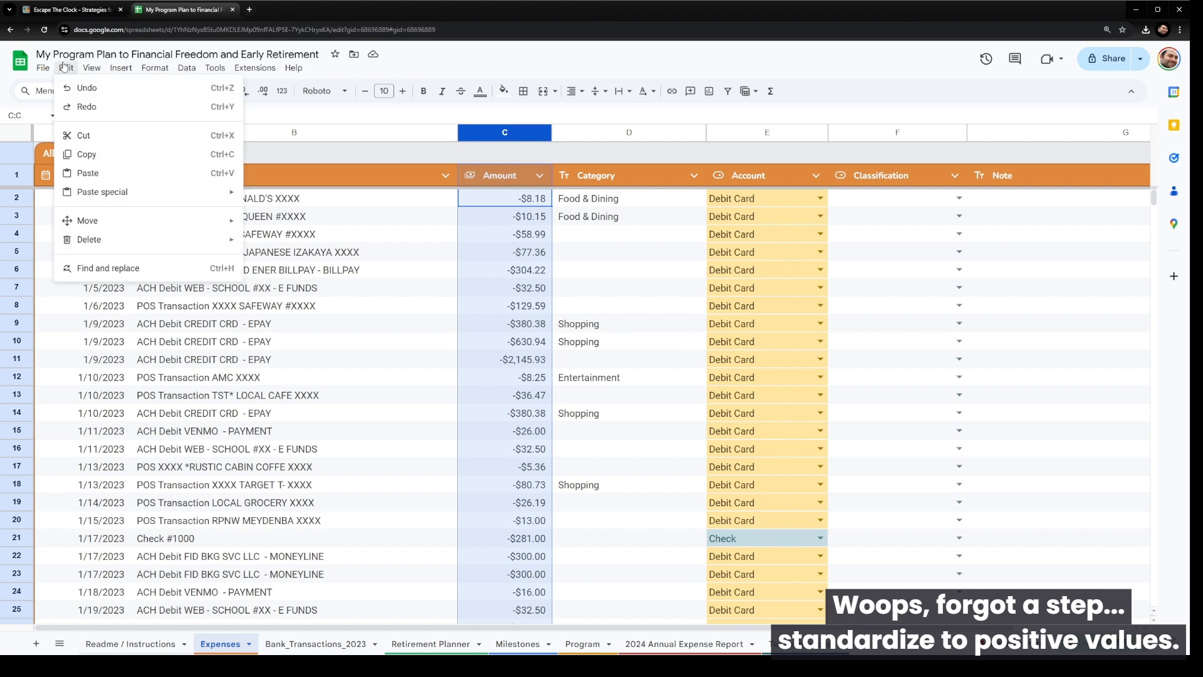
pyautogui.click(120, 267)
pyautogui.write('-')
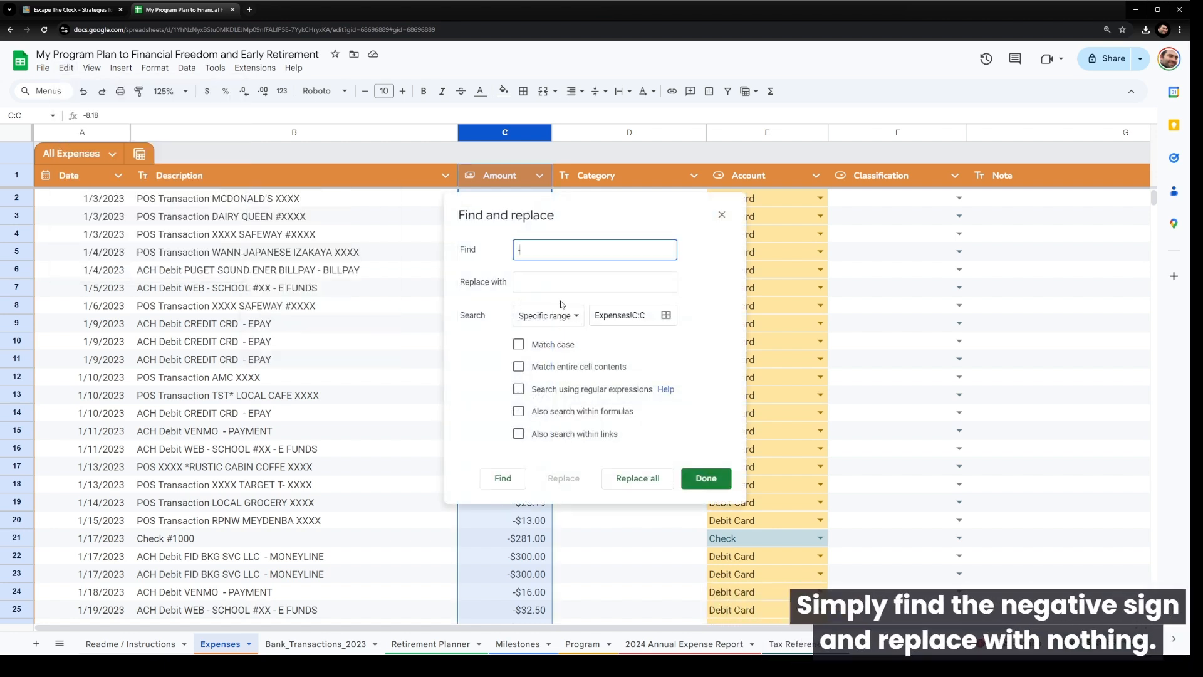
pyautogui.press('Tab')
pyautogui.click(643, 480)
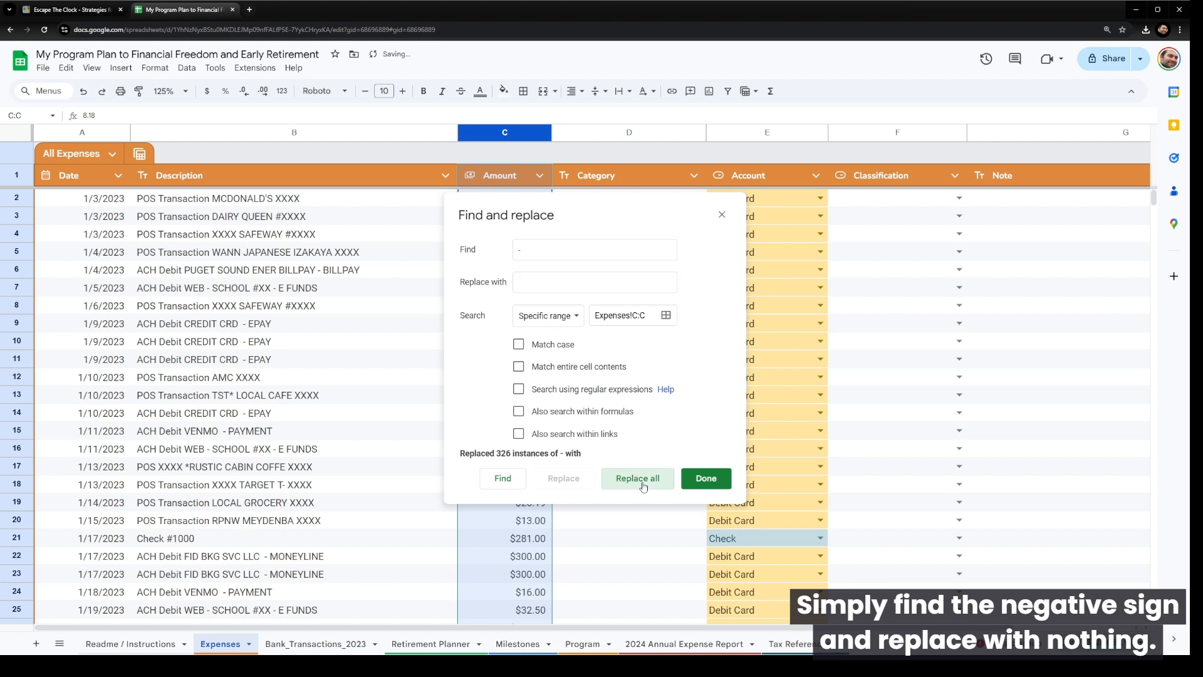
pyautogui.click(706, 478)
pyautogui.click(490, 310)
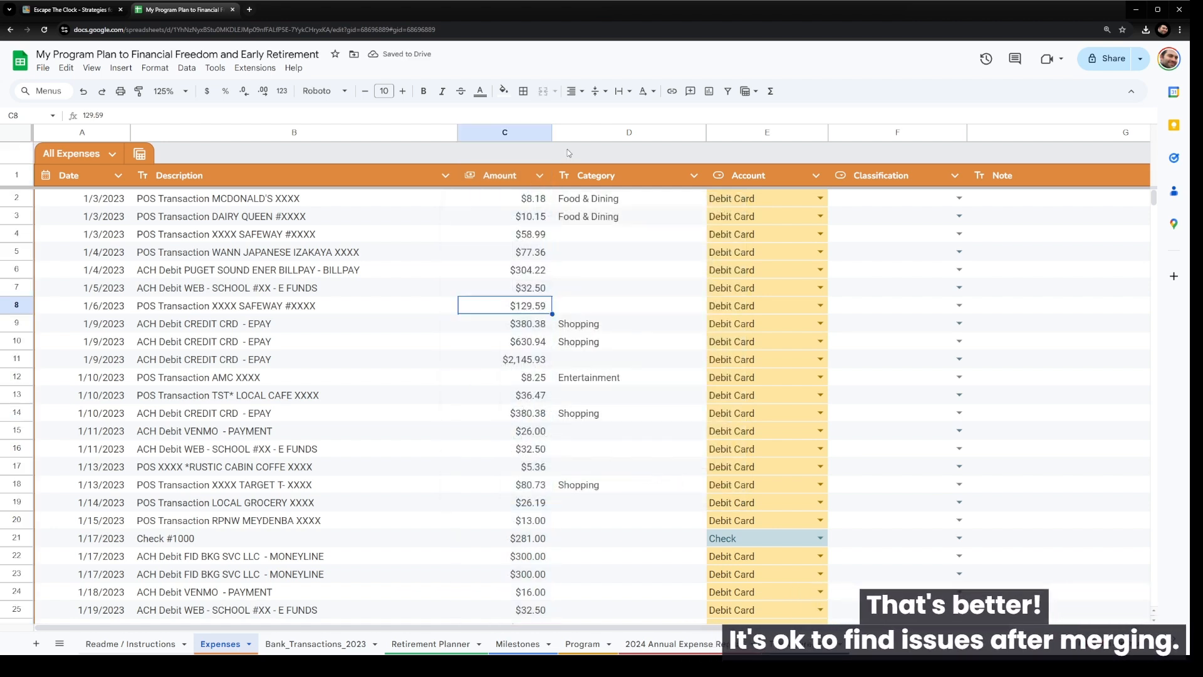
pyautogui.click(1016, 223)
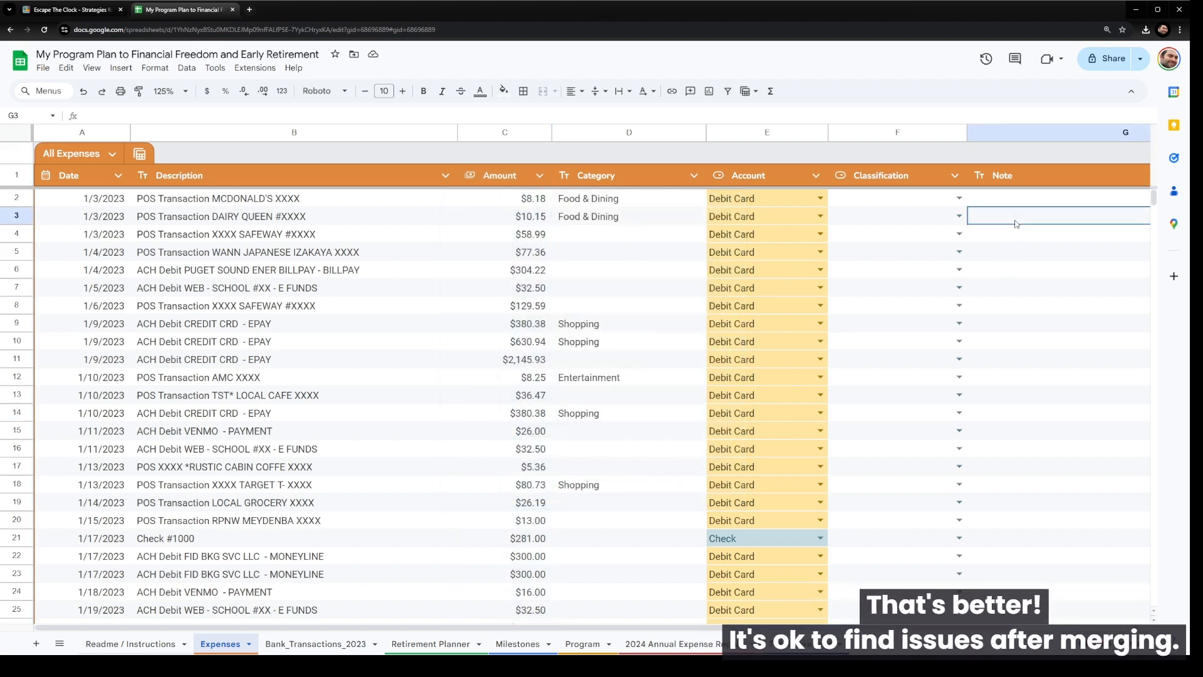
pyautogui.click(326, 201)
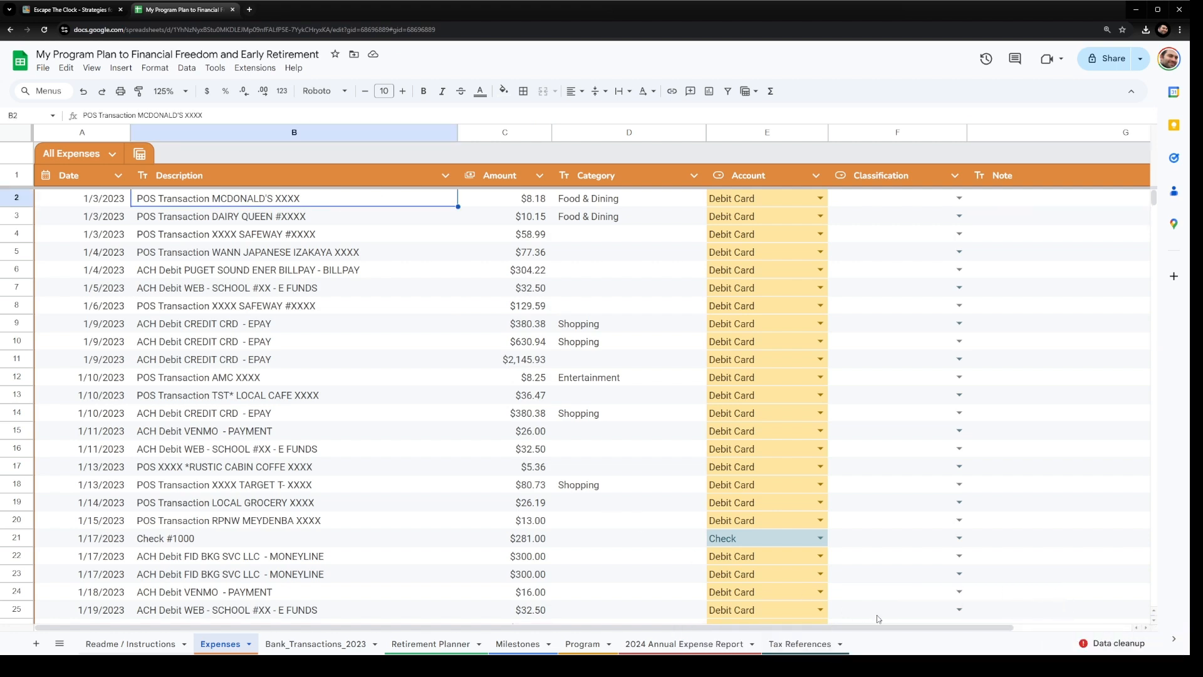
# Hide the Bank_Transactions_2023 sheet.
pyautogui.click(313, 645)
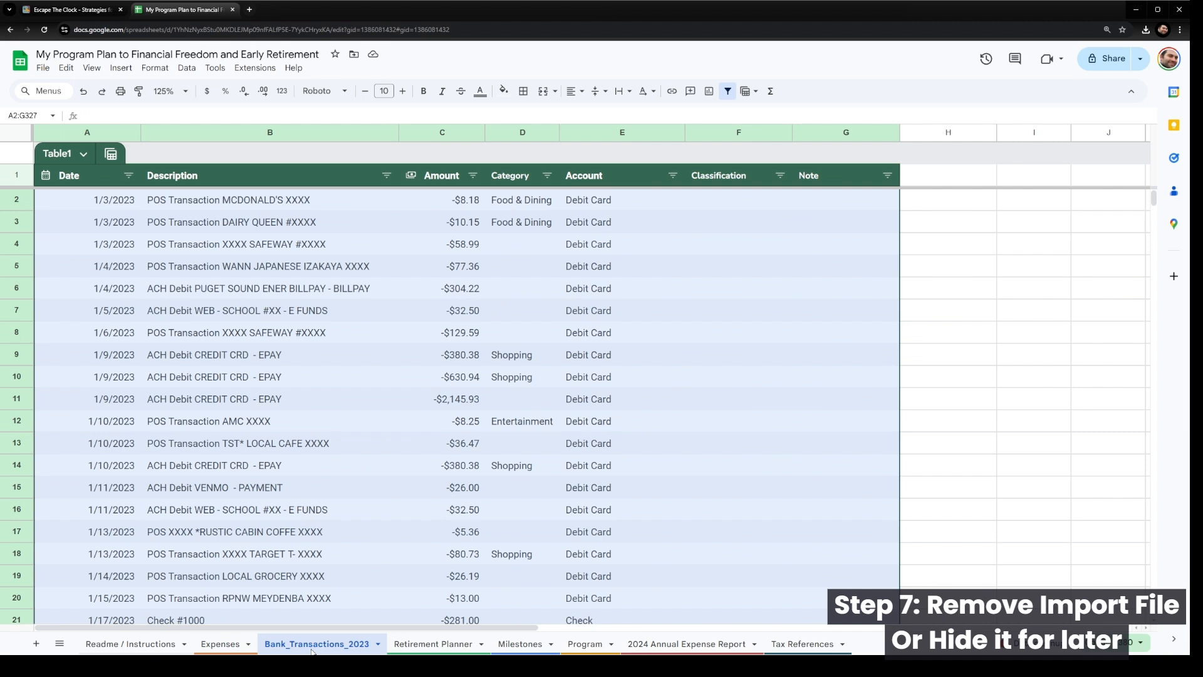
pyautogui.rightClick(312, 651)
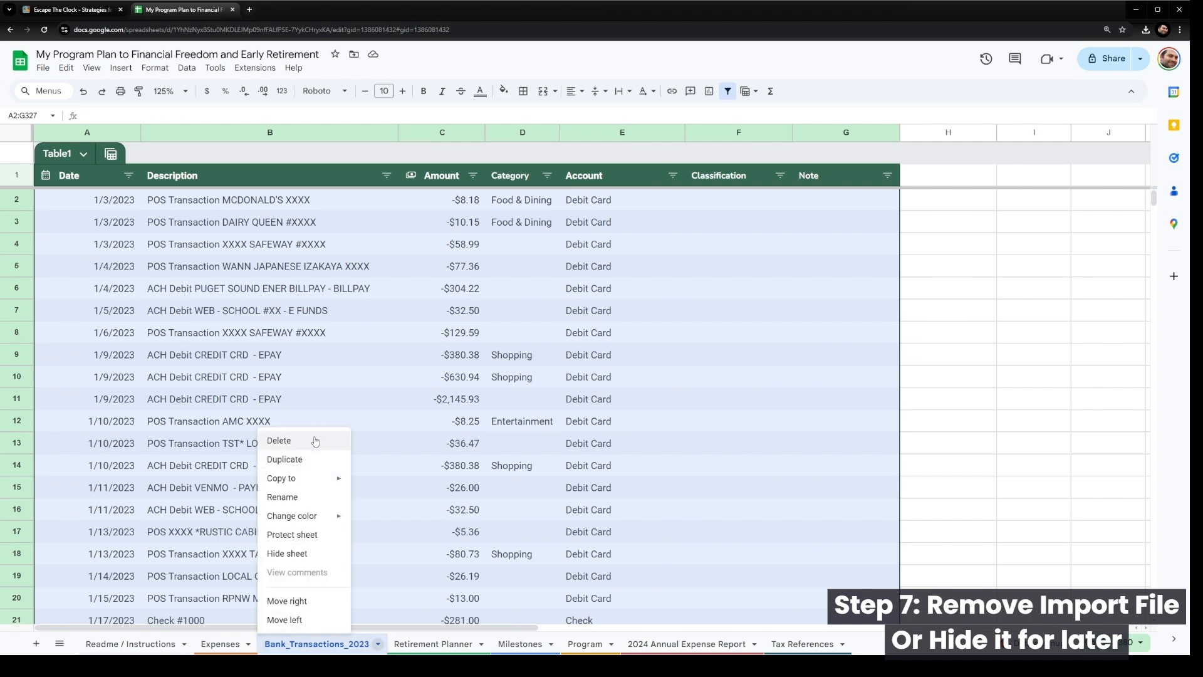
pyautogui.click(309, 554)
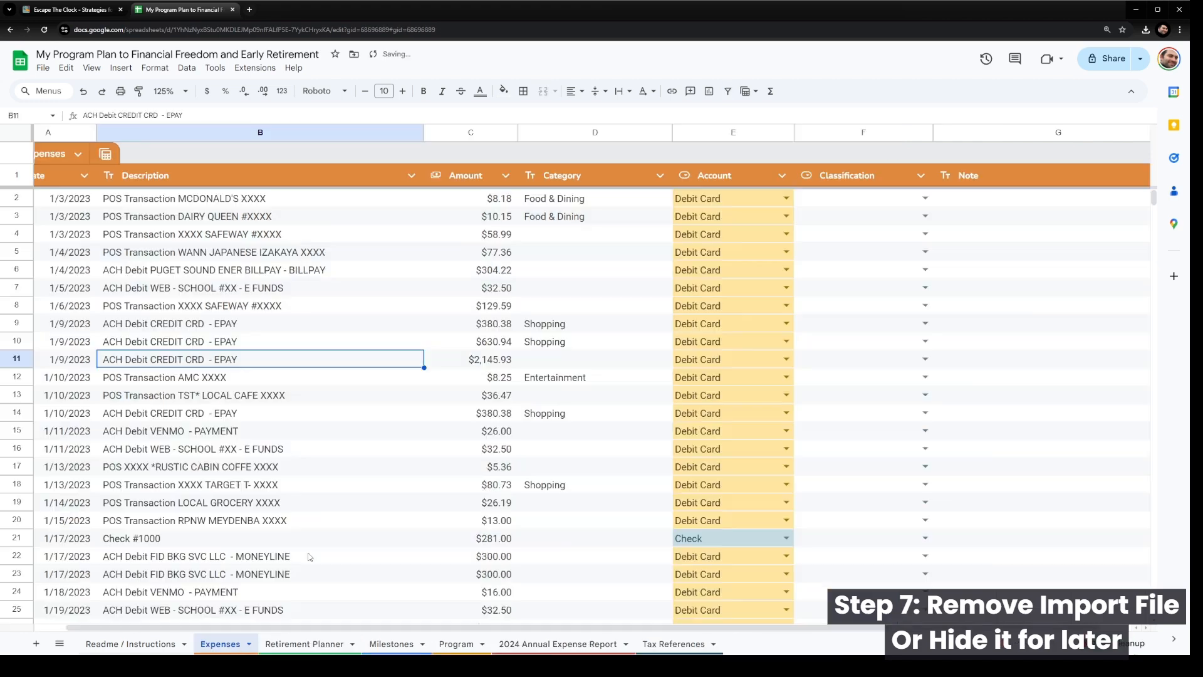
# Import Card1_Transactions-2023.csv as a new sheet and place that sheet directly after Expenses.
pyautogui.click(42, 68)
pyautogui.click(73, 121)
pyautogui.scroll(-3, 514, 439)
pyautogui.doubleClick(514, 463)
pyautogui.click(535, 353)
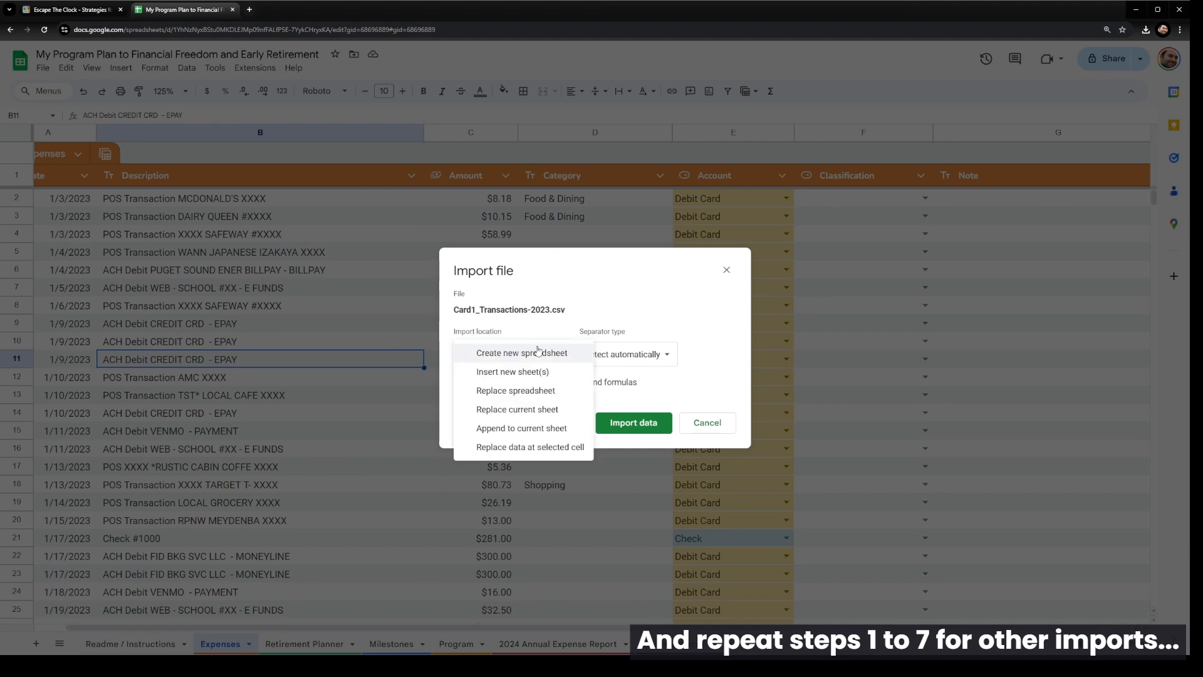
pyautogui.click(524, 373)
pyautogui.click(633, 424)
pyautogui.moveTo(840, 643); pyautogui.dragTo(350, 643)
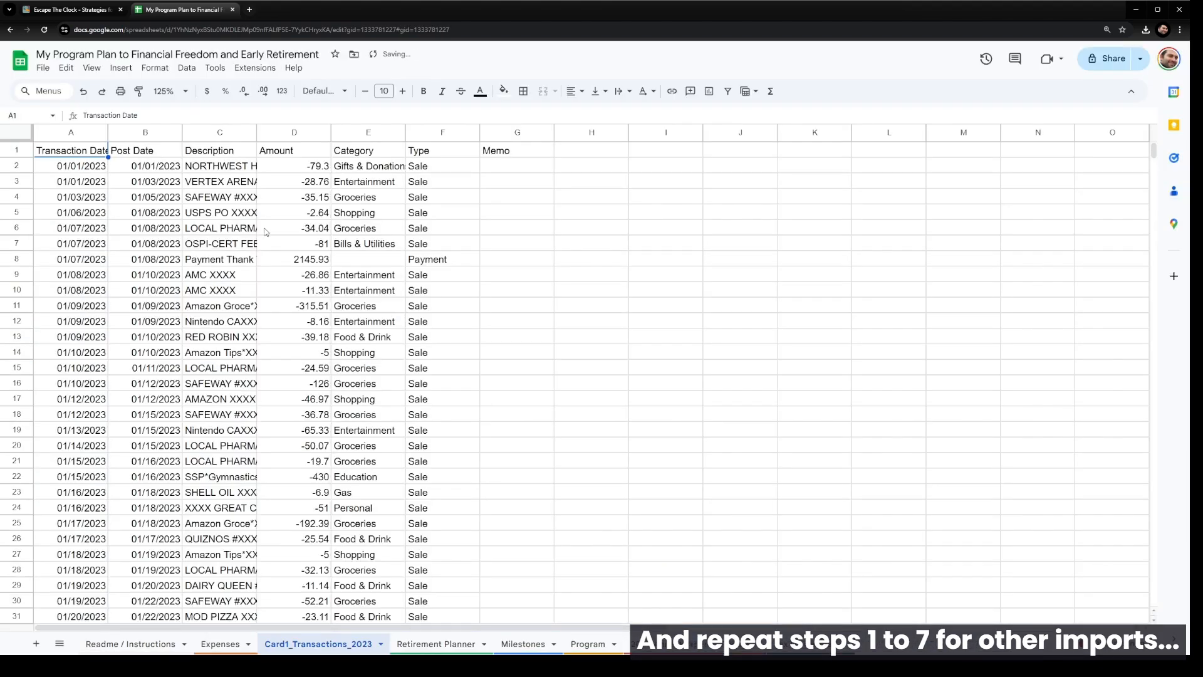
# Convert the imported Card1 data to a table and delete its Post Date column.
pyautogui.click(157, 68)
pyautogui.click(190, 268)
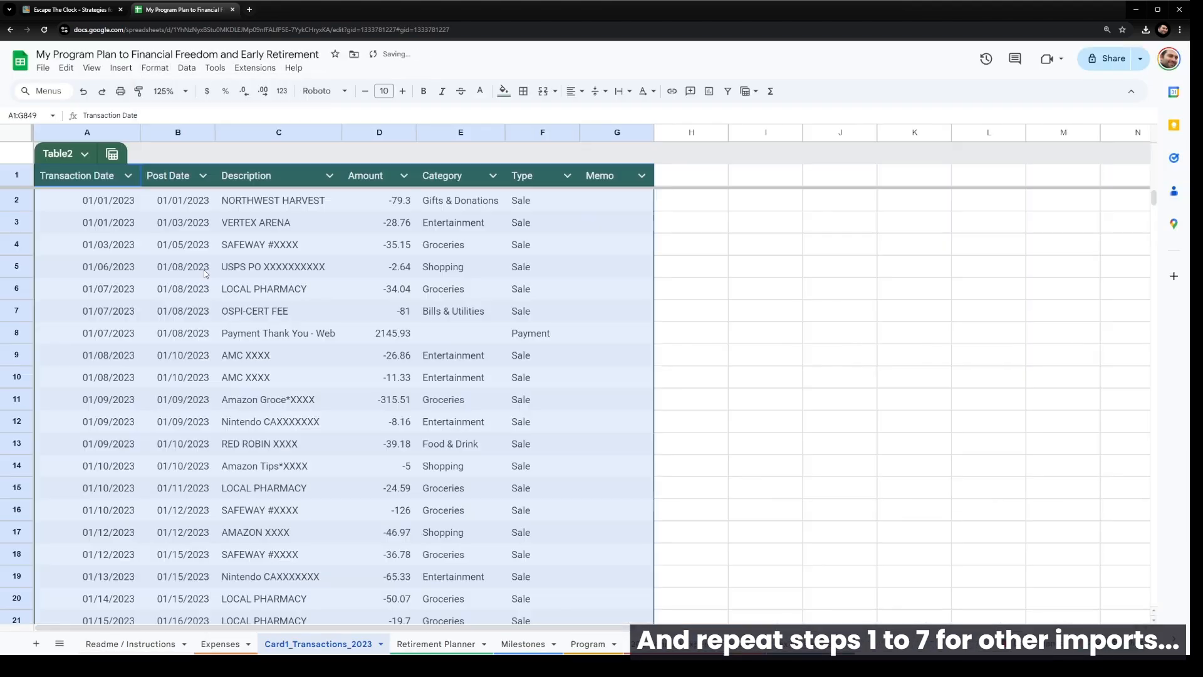
pyautogui.click(203, 176)
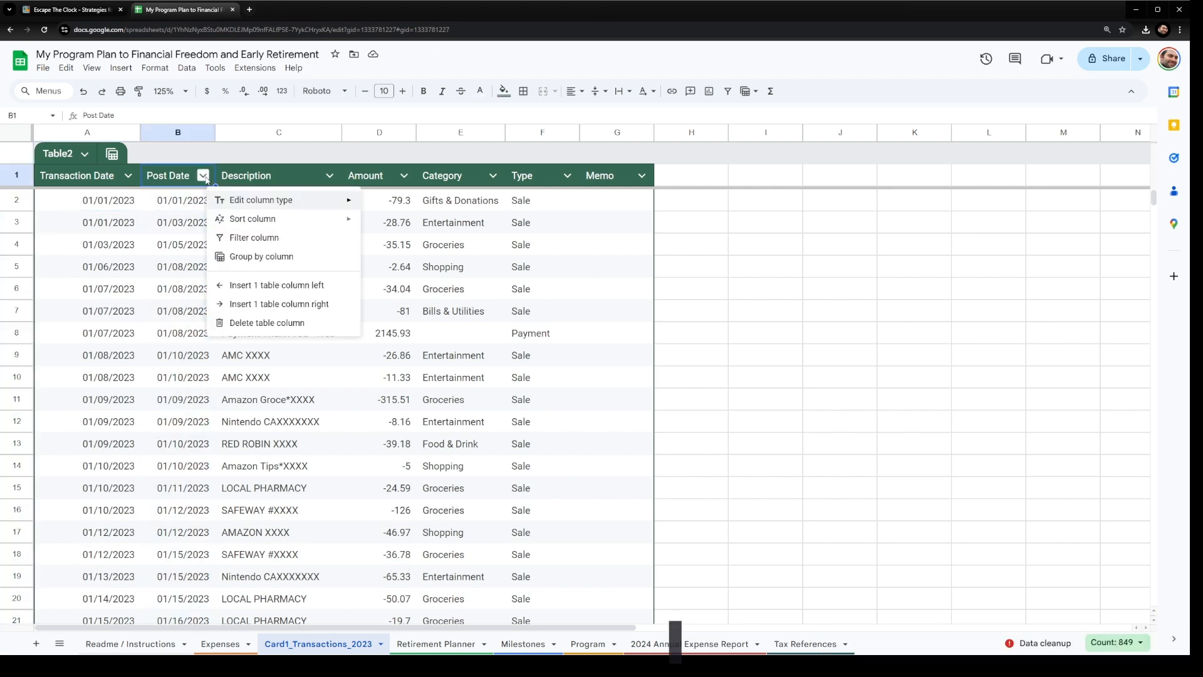
pyautogui.click(267, 322)
# Set the column type of the Card1 table's Amount column to Currency.
pyautogui.click(329, 175)
pyautogui.moveTo(376, 199)
pyautogui.click(720, 246)
pyautogui.click(382, 225)
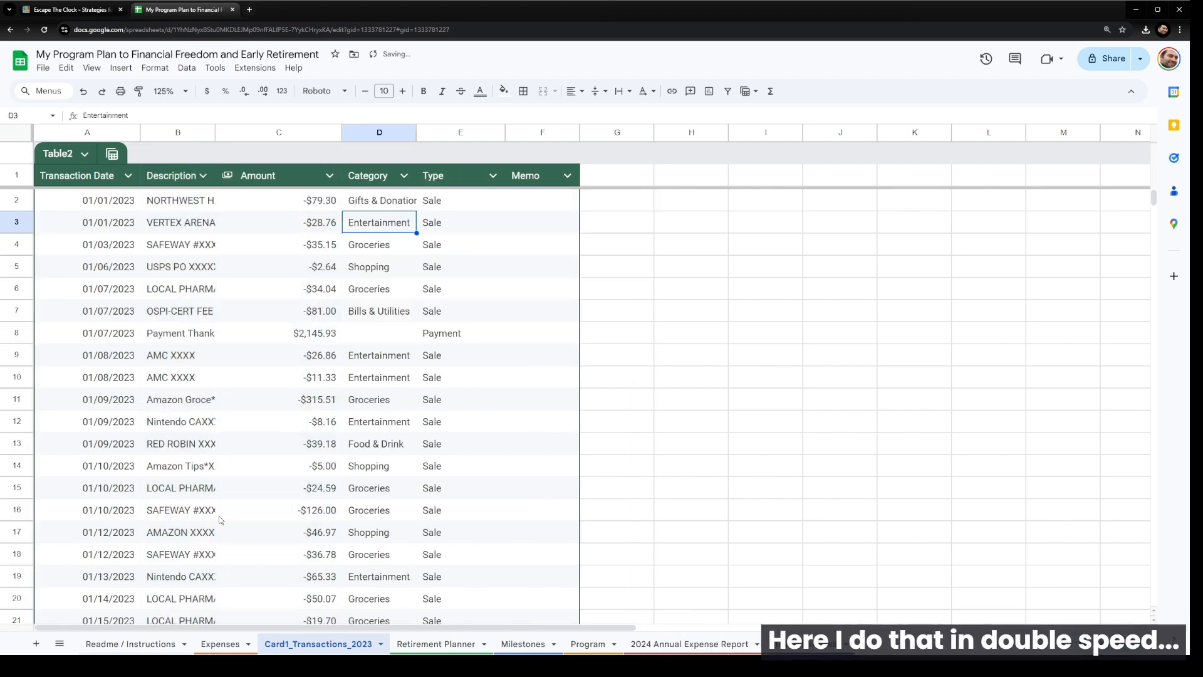
# Rename the Card1 table's Memo header to Notes and its Transaction Date header to Date.
pyautogui.click(526, 175)
pyautogui.write('Notes')
pyautogui.press('Return')
pyautogui.click(91, 178)
pyautogui.write('Date')
pyautogui.press('Tab')
pyautogui.press('Tab')
pyautogui.press('Tab')
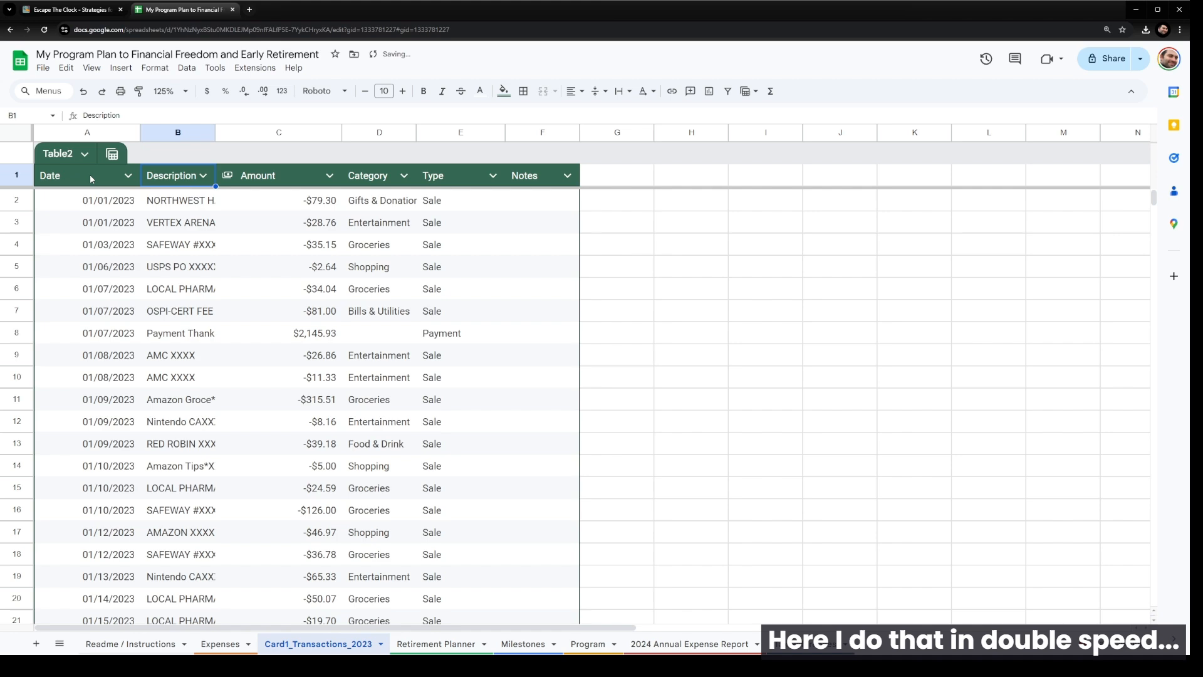
# Compare the Card1 table's columns with the Expenses table, and sort the Card1 table by Type in ascending order.
pyautogui.click(224, 646)
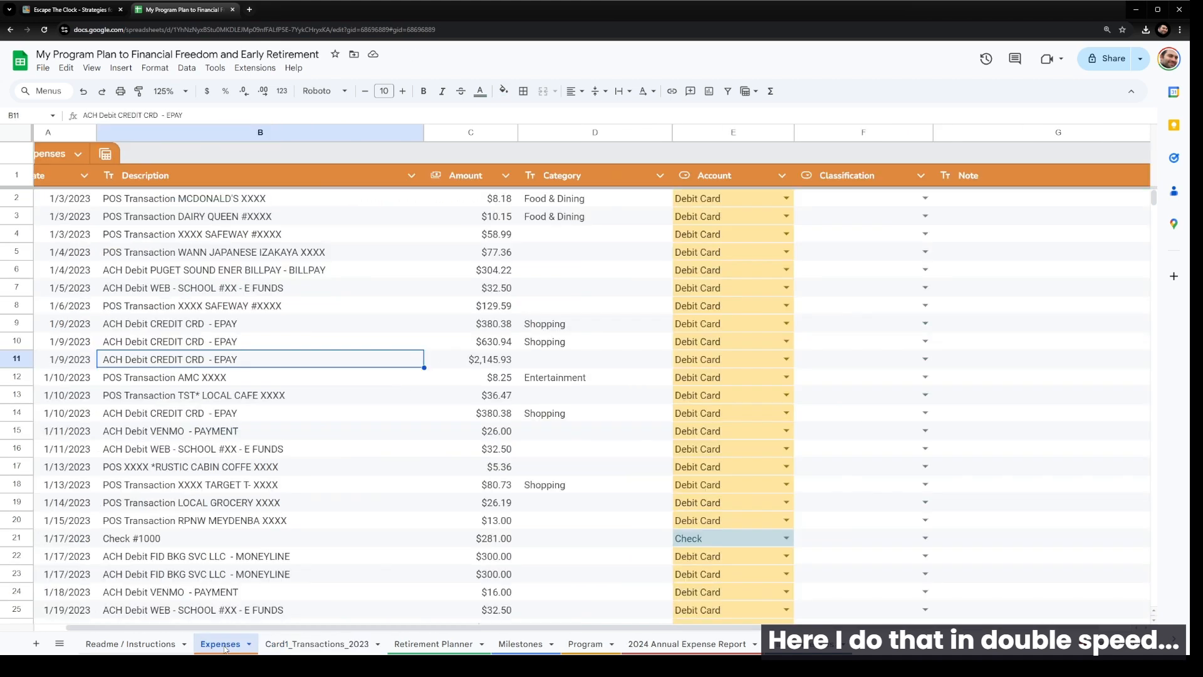
pyautogui.click(529, 174)
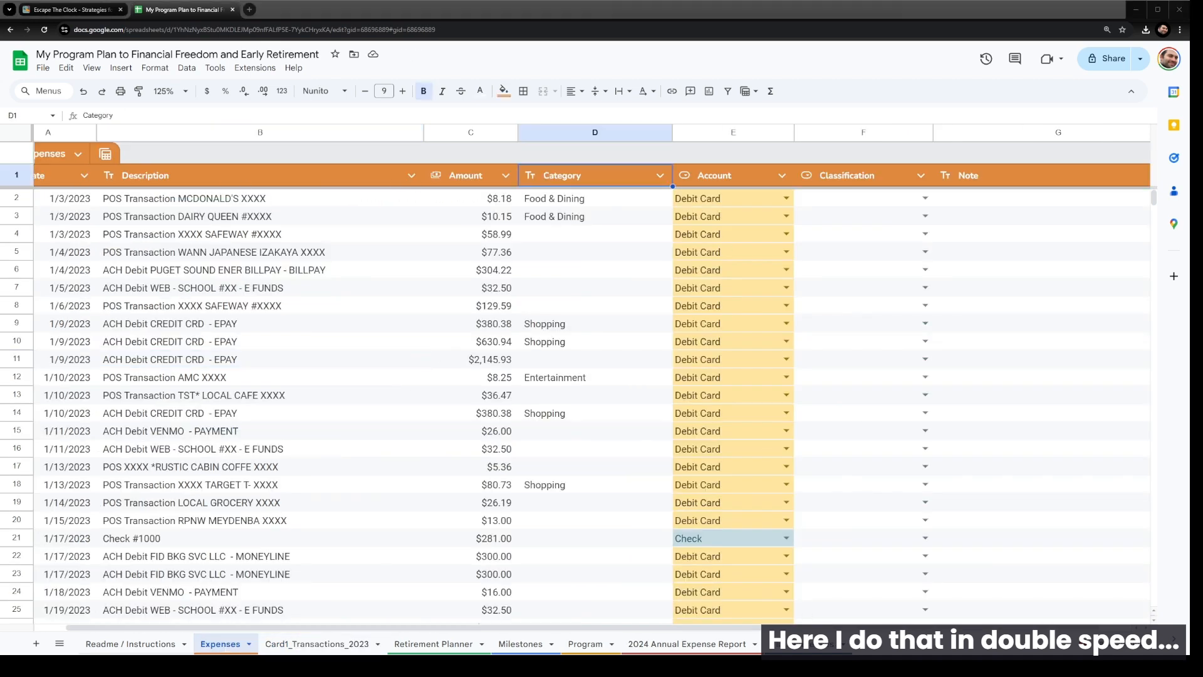
pyautogui.click(319, 643)
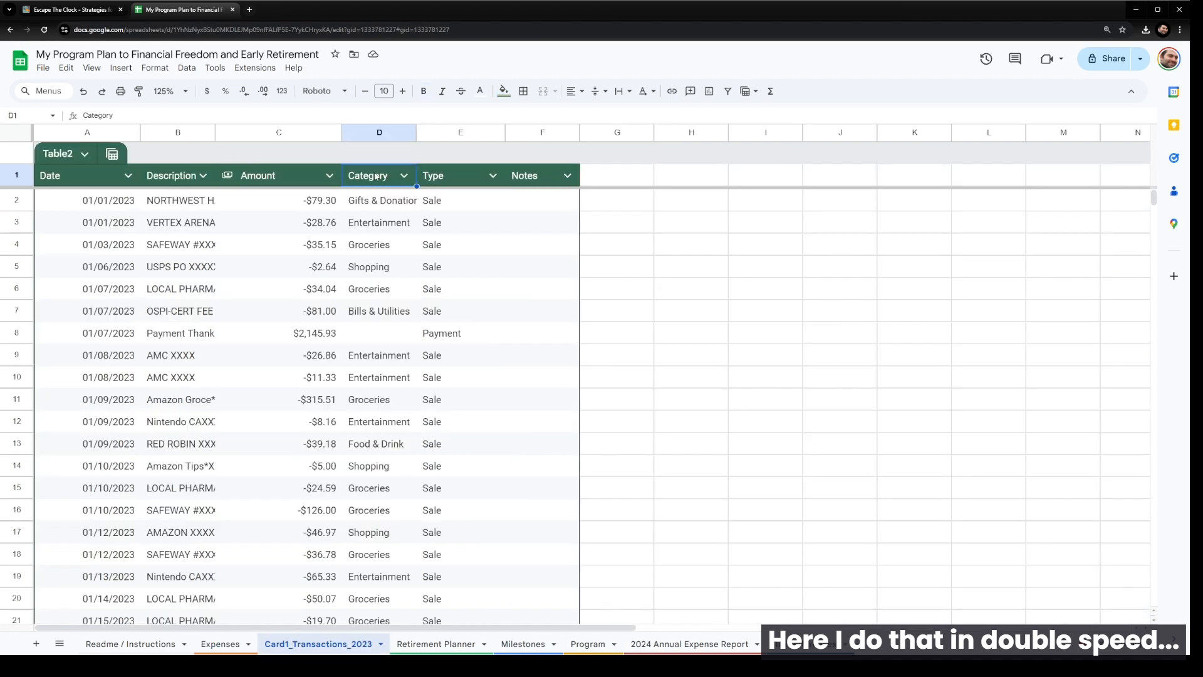
pyautogui.click(493, 176)
pyautogui.moveTo(551, 218)
pyautogui.click(683, 221)
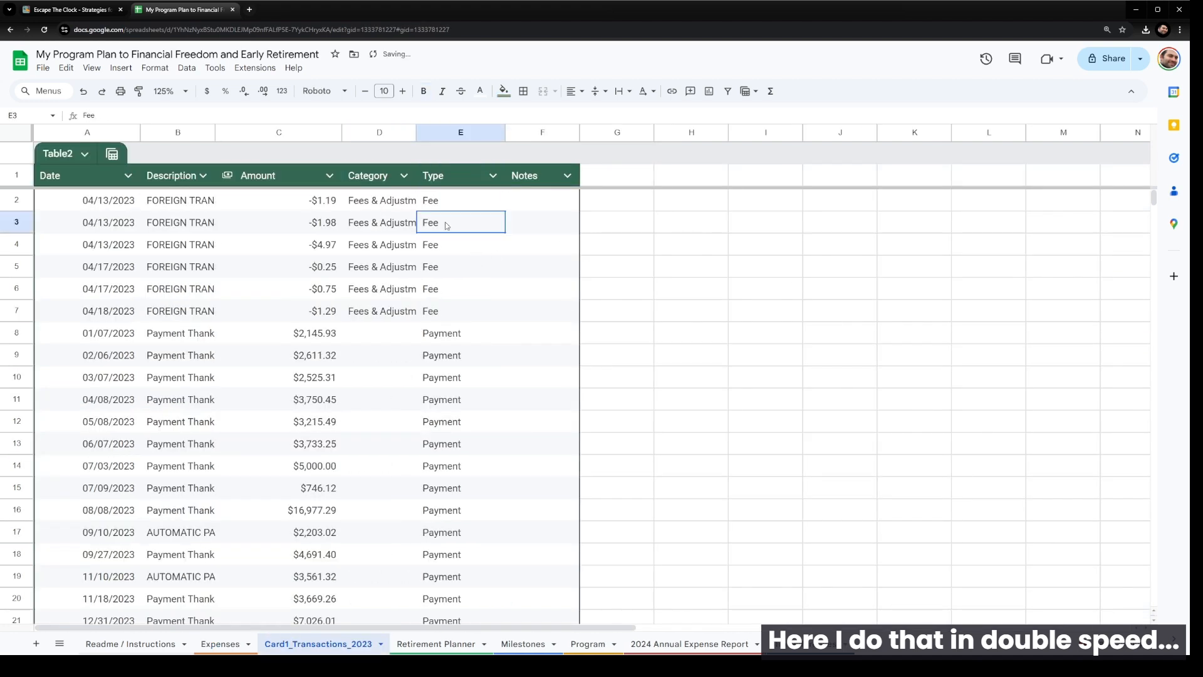
# Examine the Payment and Return rows in the Card1 table and the signs of their amounts.
pyautogui.scroll(-2, 388, 242)
pyautogui.click(16, 235)
pyautogui.keyDown('shift'); pyautogui.click(16, 522); pyautogui.keyUp('shift')
pyautogui.scroll(-2, 401, 413)
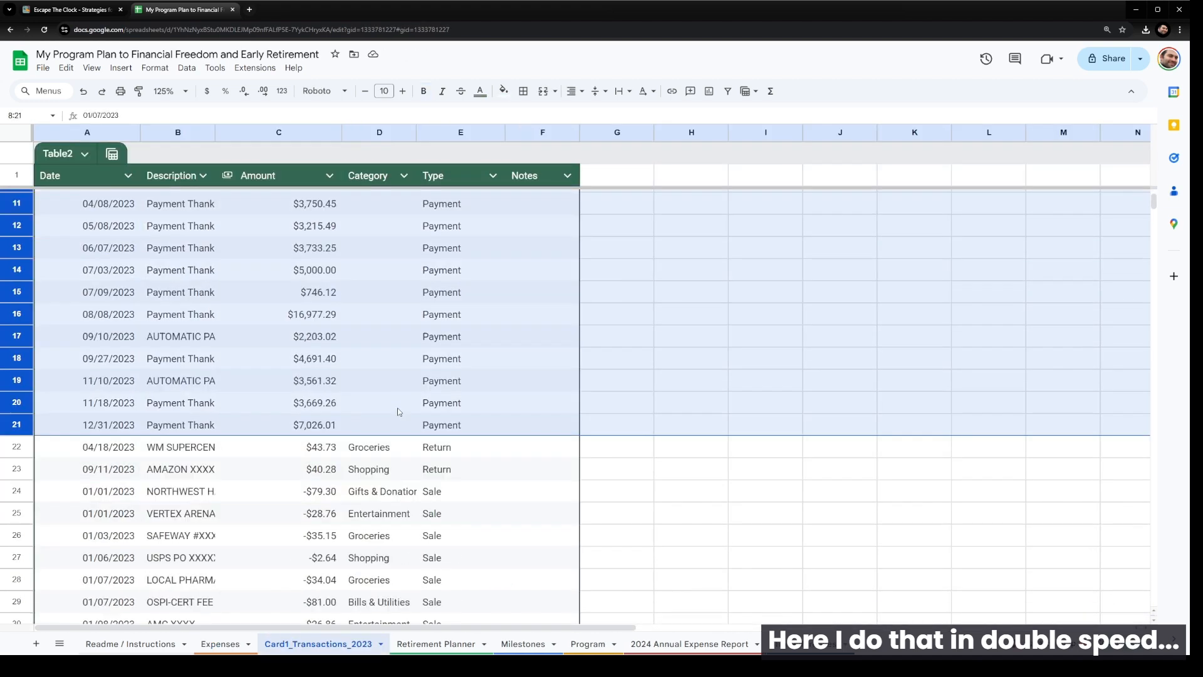
pyautogui.click(322, 456)
pyautogui.click(438, 450)
pyautogui.click(439, 469)
pyautogui.click(322, 492)
# Sort the Card1 table by the Amount column in descending order.
pyautogui.click(329, 175)
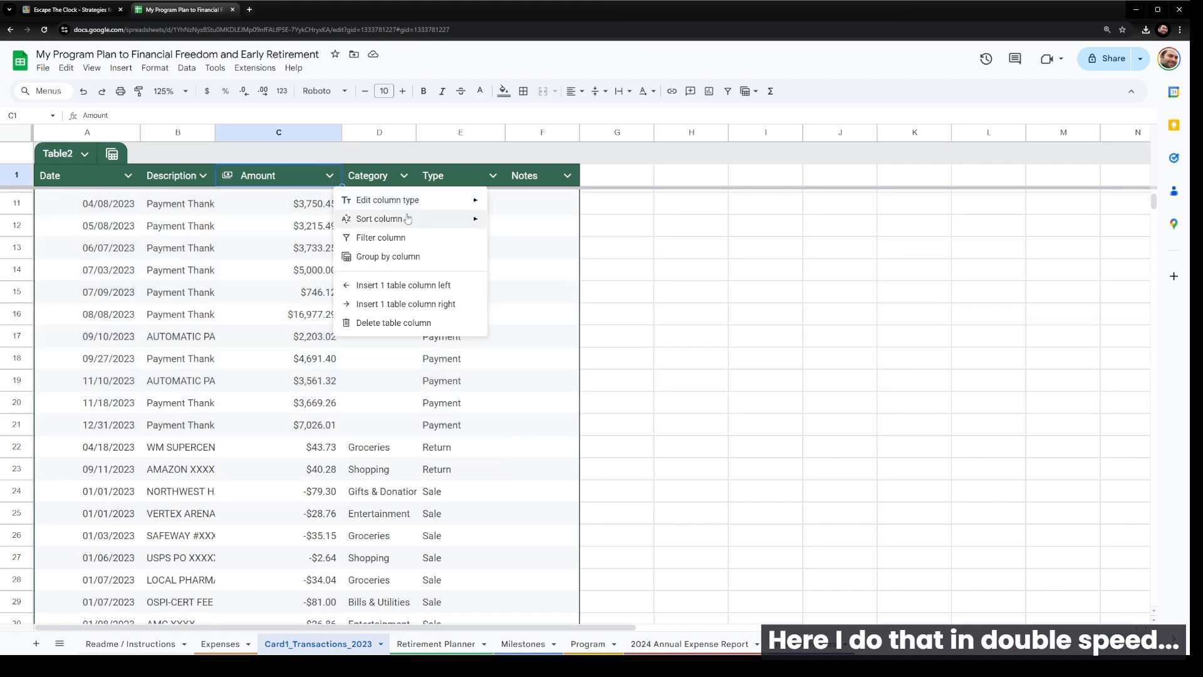
pyautogui.moveTo(408, 217)
pyautogui.click(519, 220)
pyautogui.scroll(3, 423, 247)
pyautogui.click(330, 175)
pyautogui.click(520, 242)
# Delete rows 2 to 17 of the Card1 sheet, which hold the positive payments and returns.
pyautogui.click(16, 201)
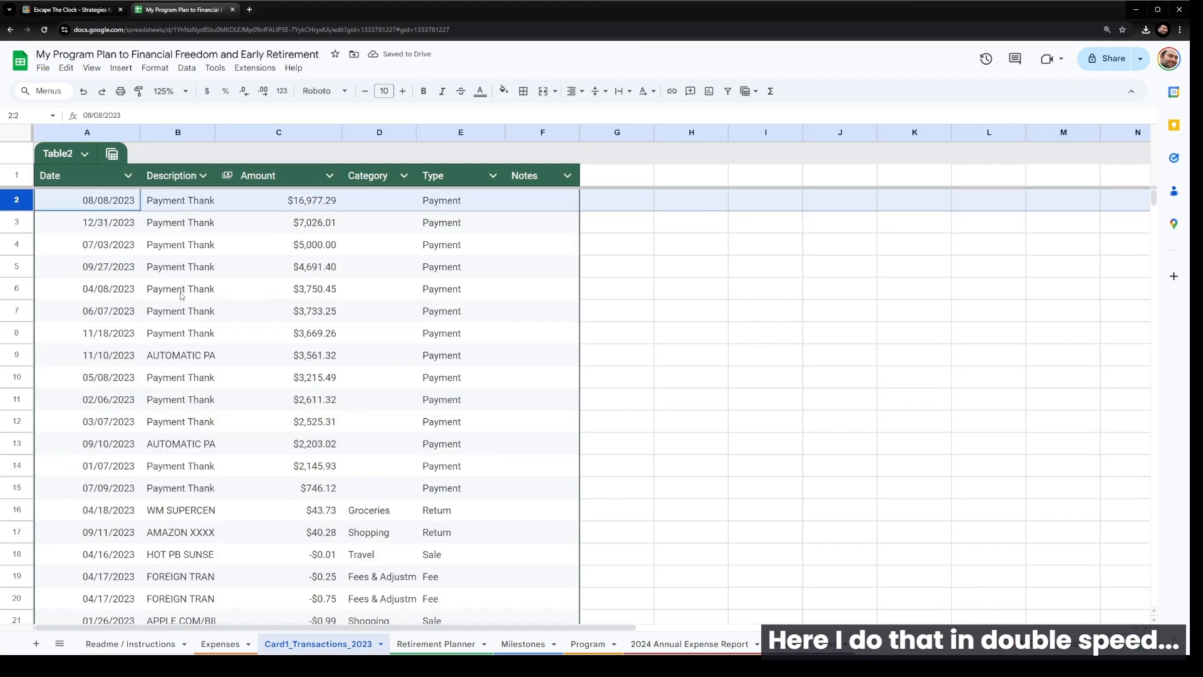
pyautogui.scroll(-3, 286, 337)
pyautogui.keyDown('shift'); pyautogui.click(16, 337); pyautogui.keyUp('shift')
pyautogui.rightClick(16, 292)
pyautogui.click(81, 416)
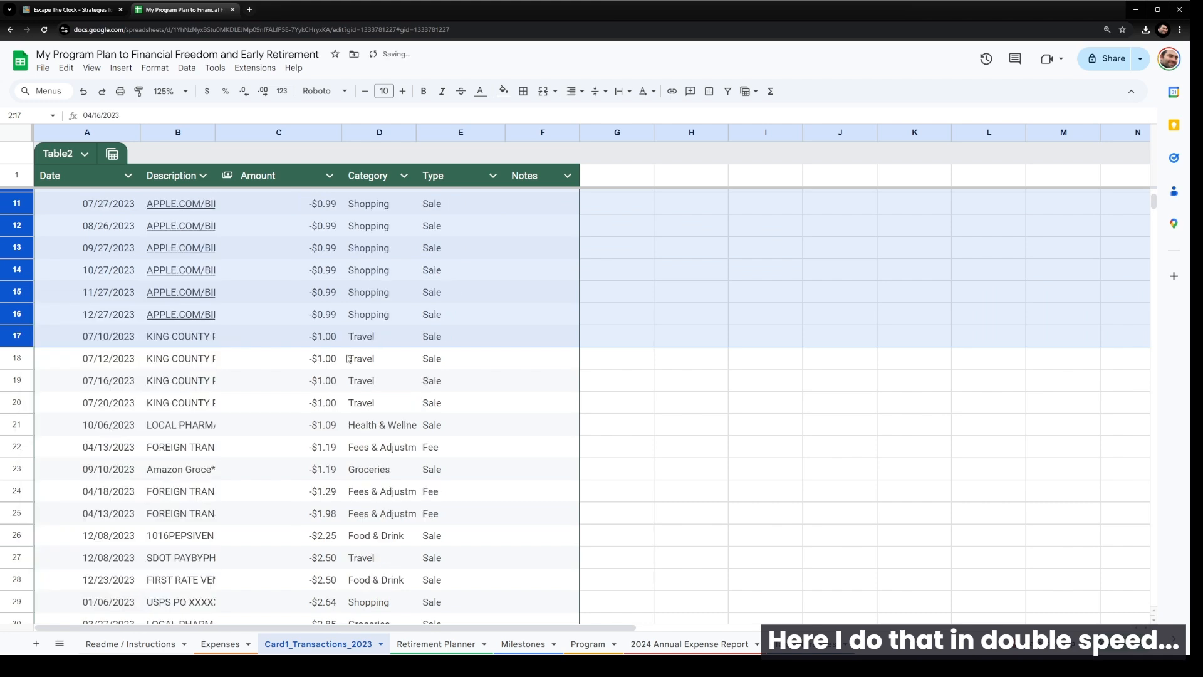
pyautogui.scroll(3, 315, 313)
pyautogui.click(316, 203)
pyautogui.click(460, 267)
pyautogui.click(460, 399)
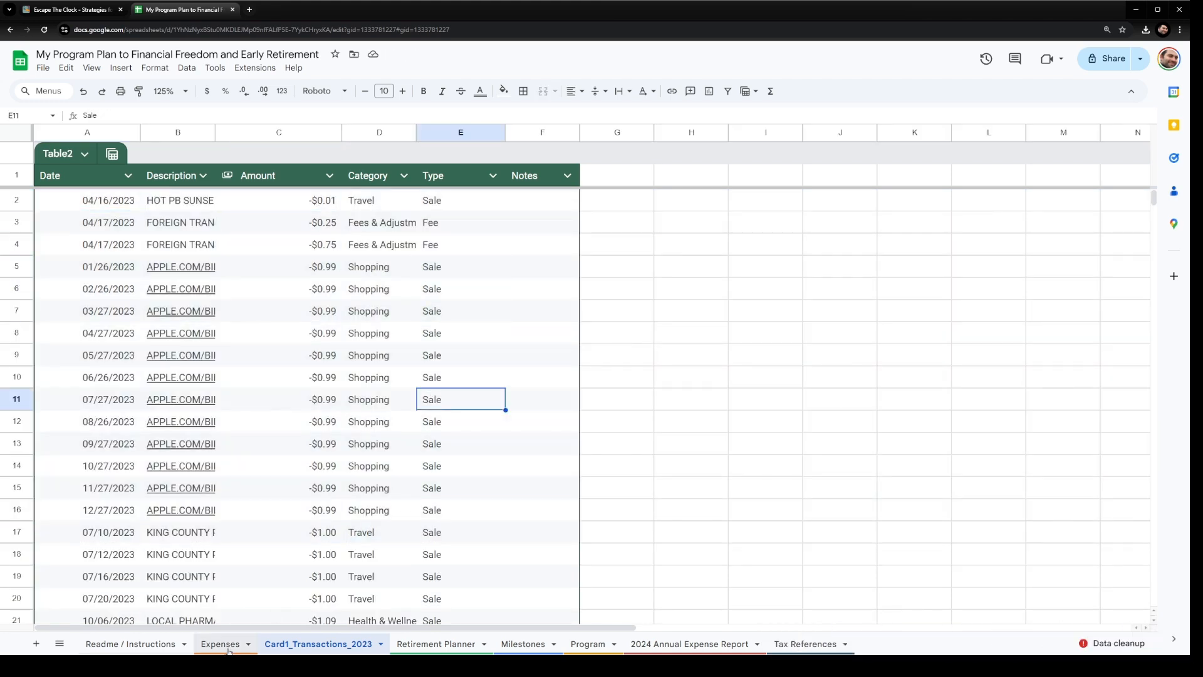
# Copy the Account column header from the Expenses table and check the account options offered in cell E2.
pyautogui.click(225, 646)
pyautogui.click(745, 180)
pyautogui.hotkey('ctrl', 'c')
pyautogui.click(787, 198)
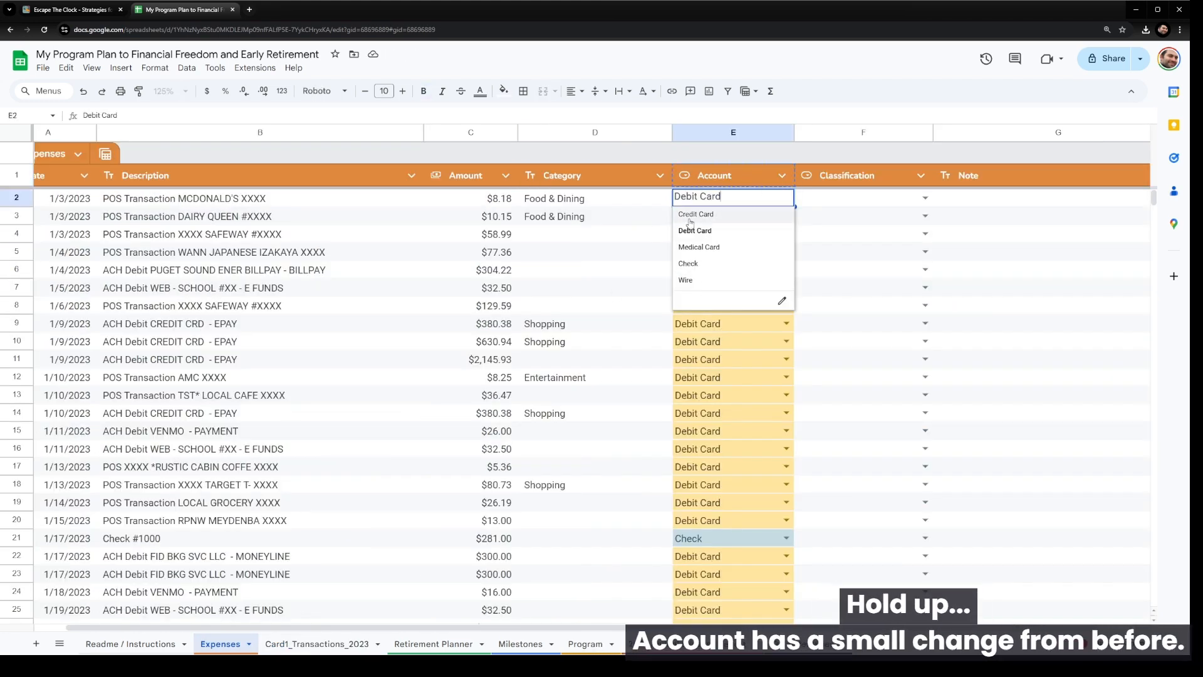
pyautogui.click(376, 228)
# Insert a column before Type in the Card1 table and give it the header Account.
pyautogui.click(317, 643)
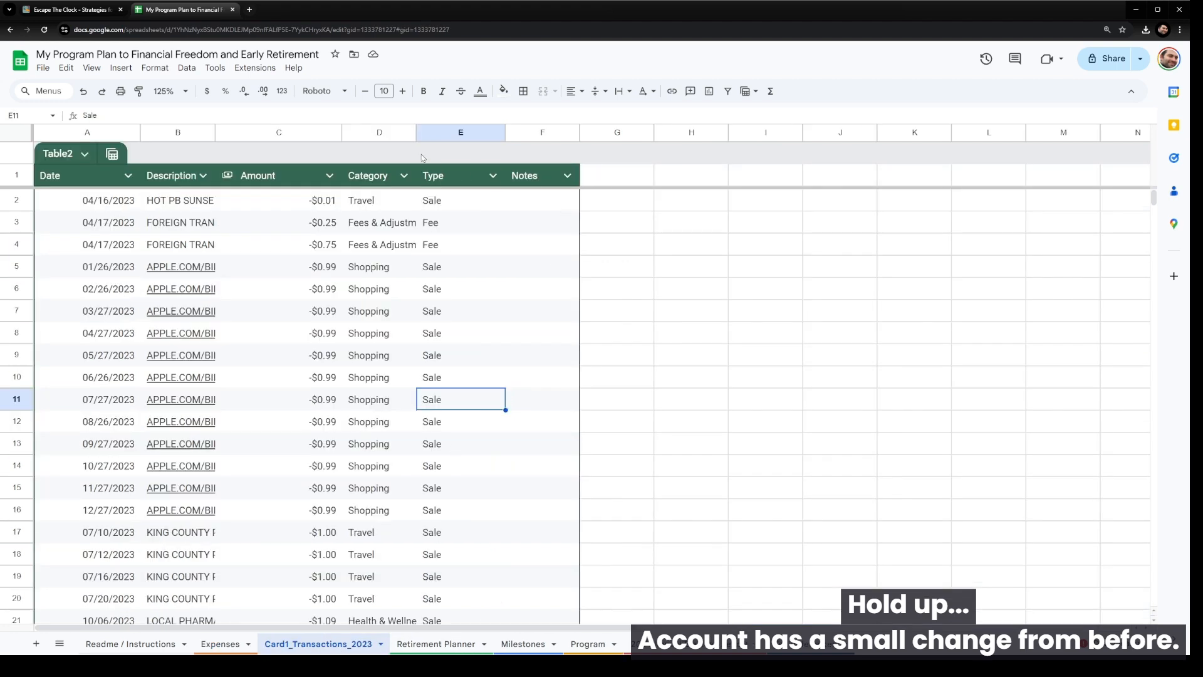
pyautogui.click(461, 134)
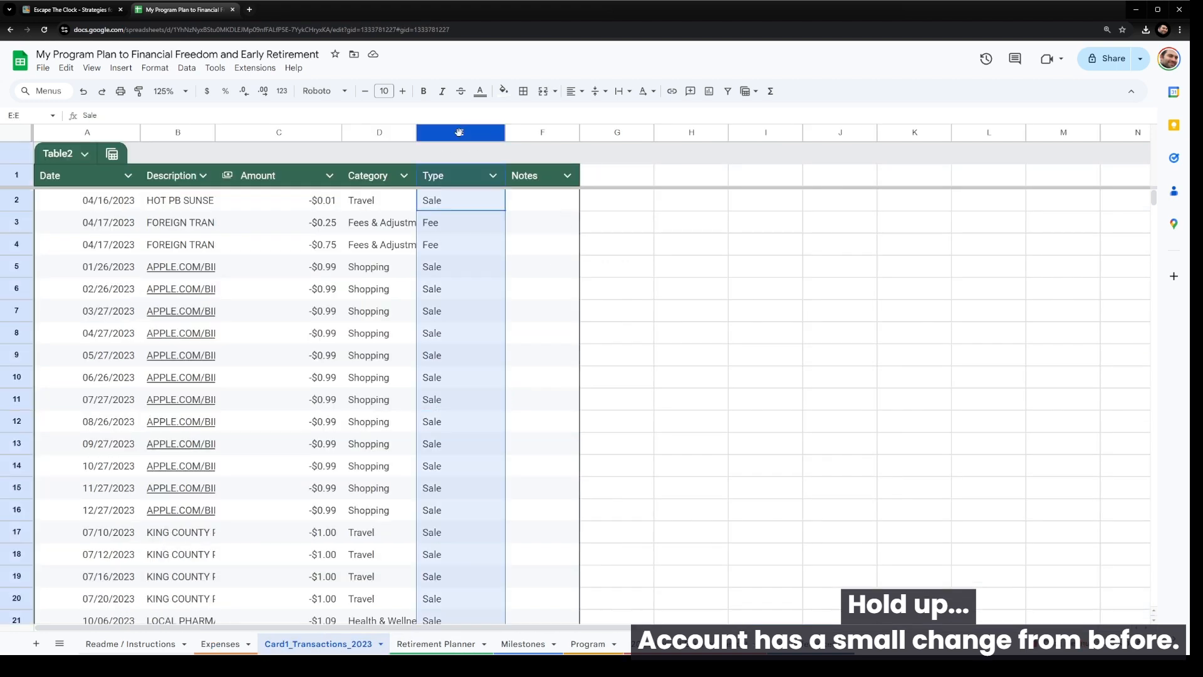
pyautogui.rightClick(461, 135)
pyautogui.click(530, 233)
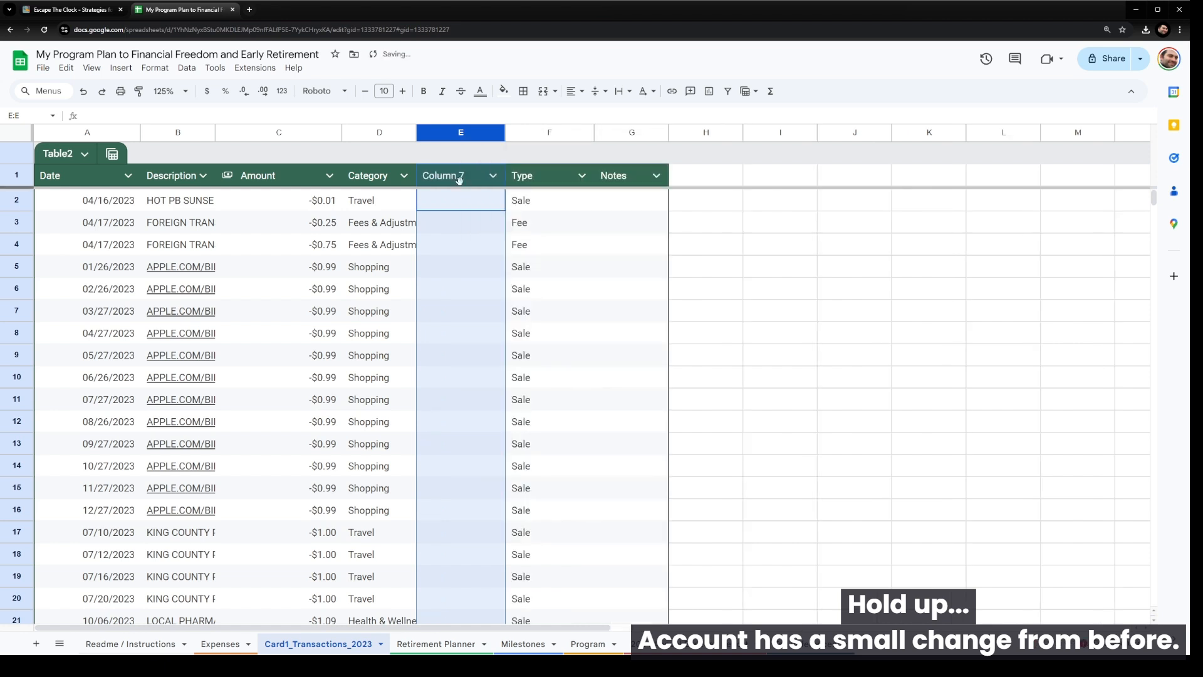
pyautogui.click(450, 178)
pyautogui.write('Account')
pyautogui.press('Return')
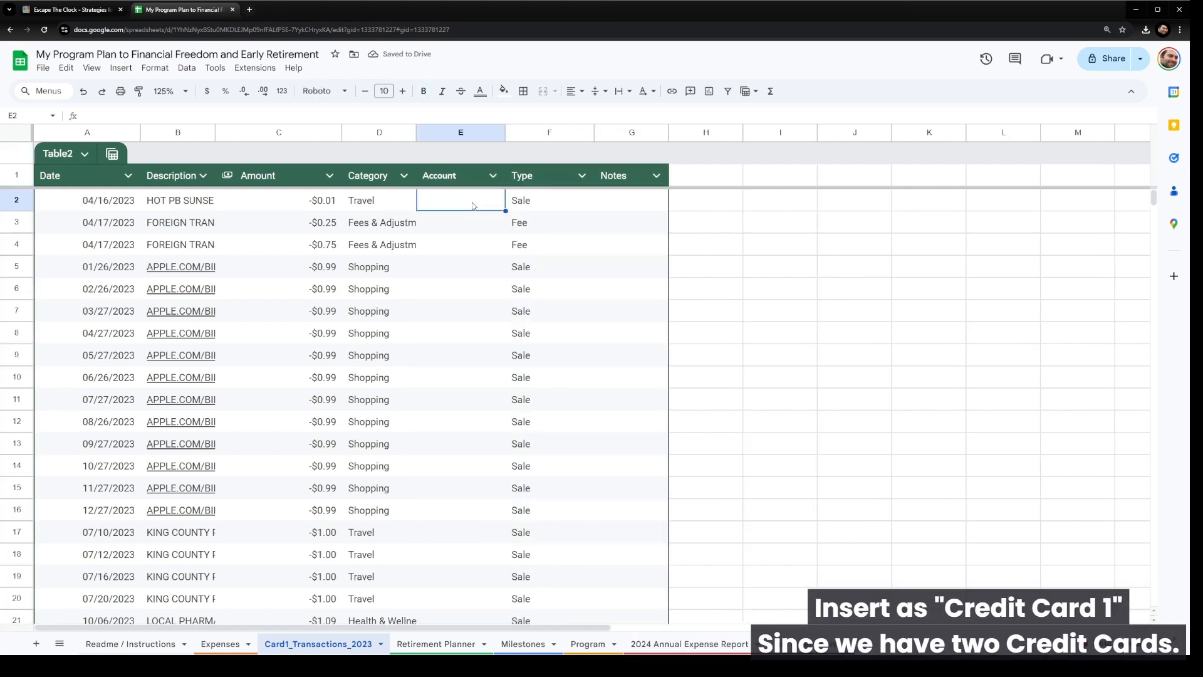
# Fill the Card1 table's Account column with Credit Card 1 from E2 through E833.
pyautogui.write('Credit Ca')
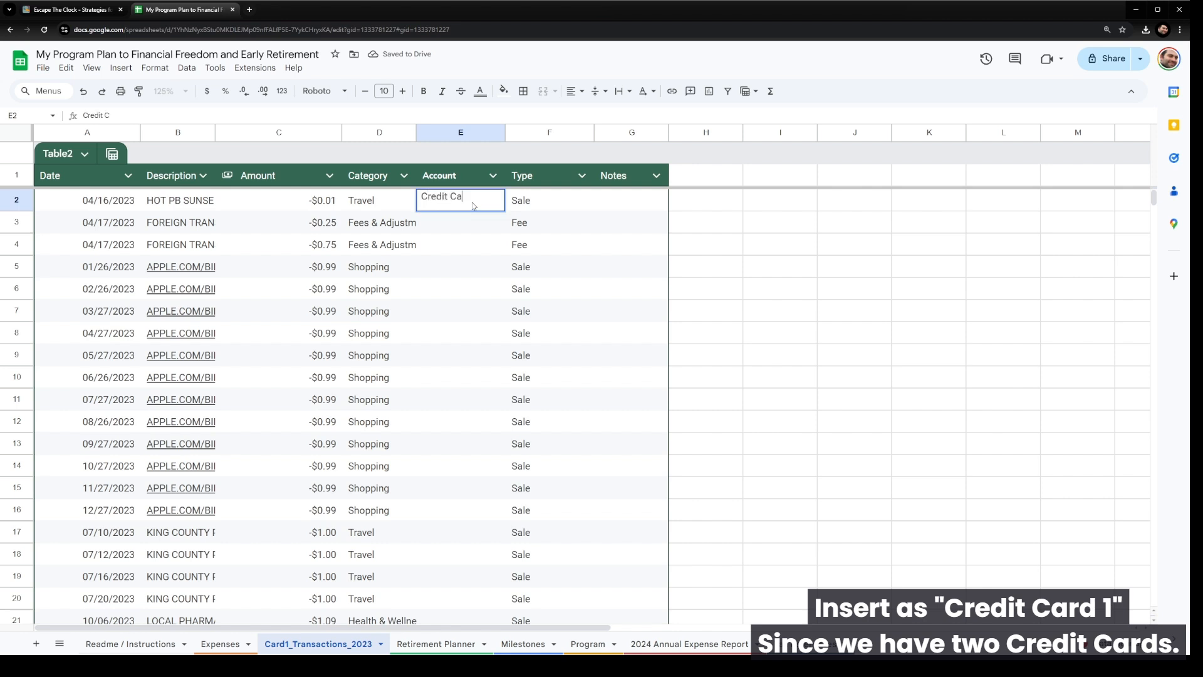
pyautogui.write('rd 1')
pyautogui.press('Return')
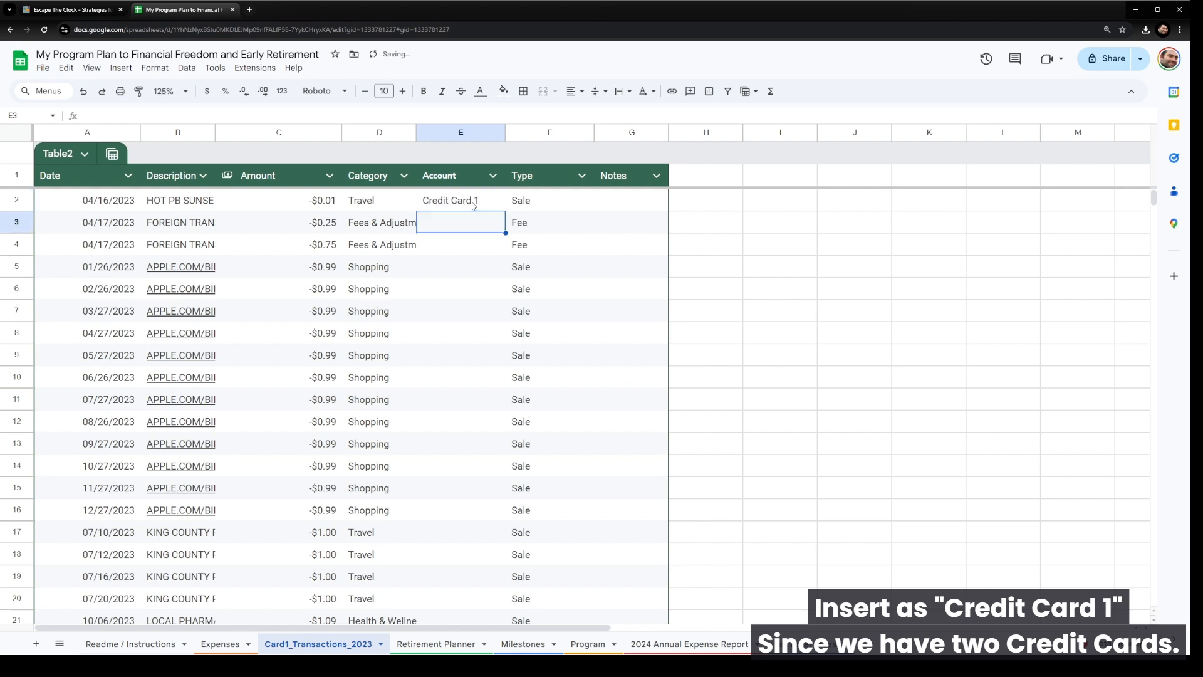
pyautogui.click(473, 206)
pyautogui.hotkey('ctrl', 'c')
pyautogui.click(474, 229)
pyautogui.moveTo(1154, 198); pyautogui.dragTo(1154, 554)
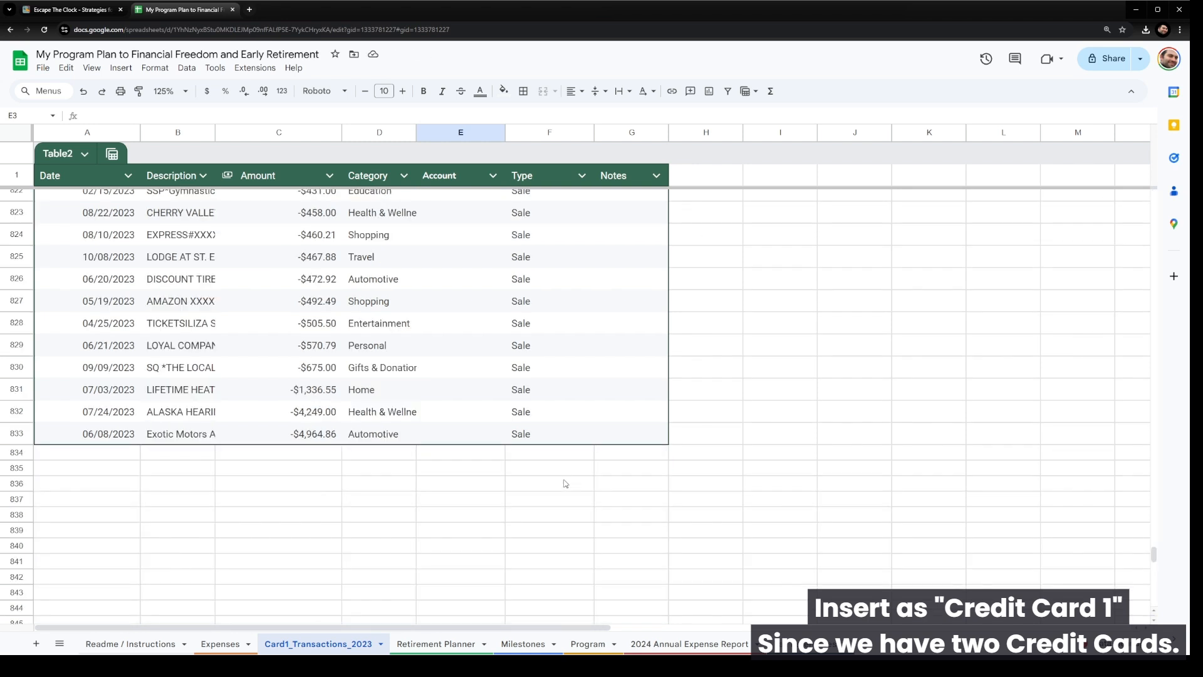
pyautogui.keyDown('shift'); pyautogui.click(489, 439); pyautogui.keyUp('shift')
pyautogui.hotkey('ctrl', 'v')
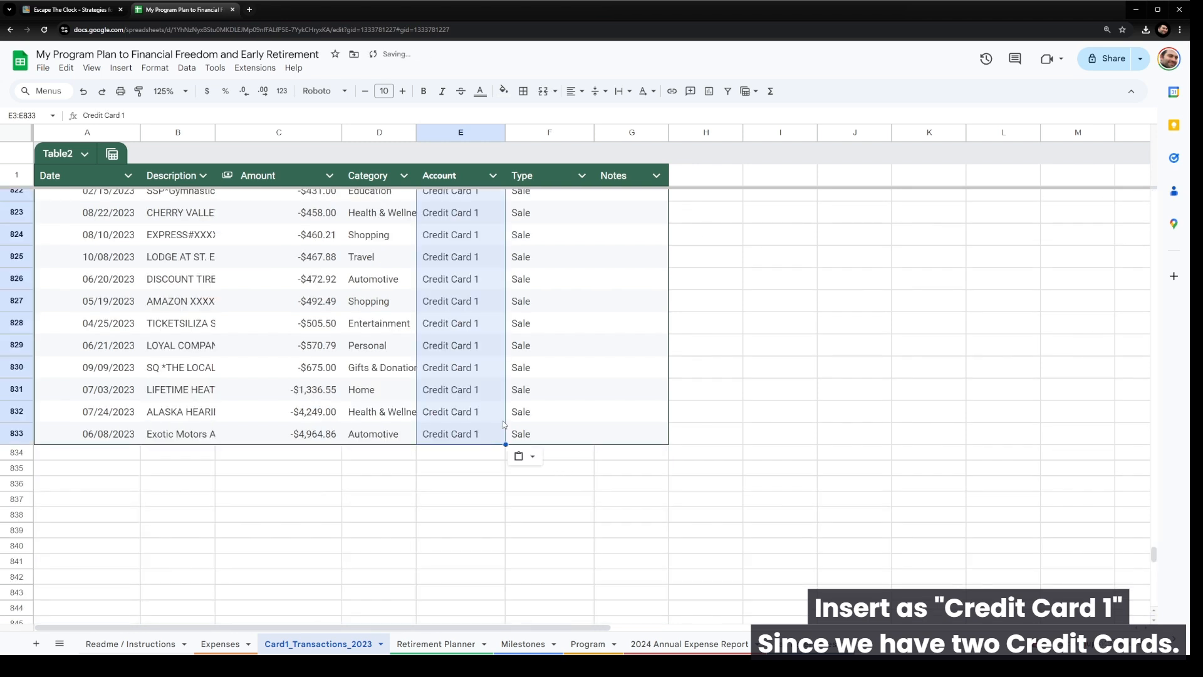
# Replace the Type header of the Card1 table with the Classification header copied from the Expenses table.
pyautogui.click(526, 178)
pyautogui.click(226, 645)
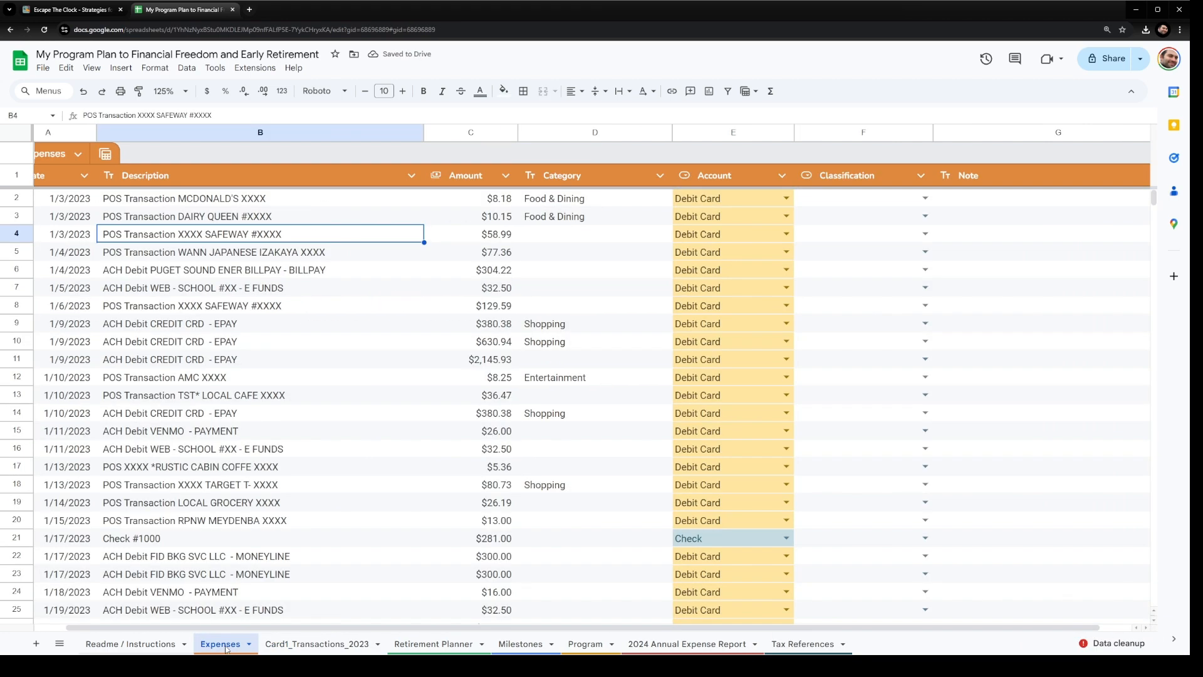
pyautogui.click(318, 644)
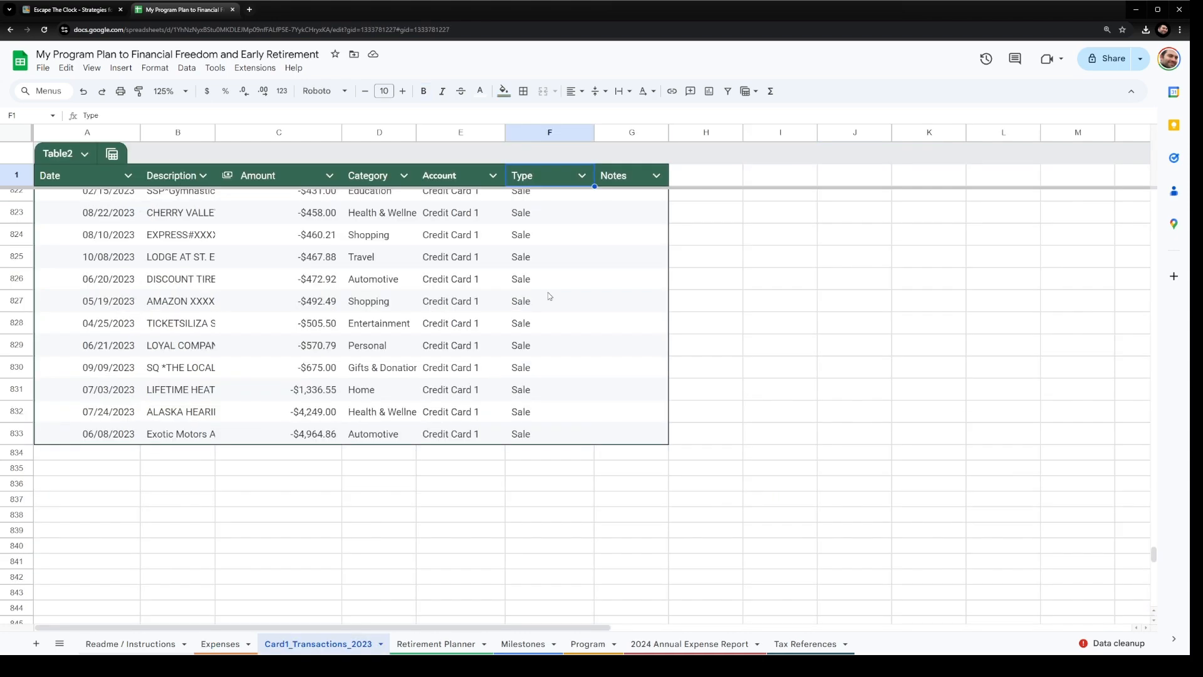
pyautogui.moveTo(1155, 389); pyautogui.dragTo(1154, 192)
pyautogui.hotkey('ctrl', 'v')
# Replace the Notes header of the Card1 table with the Note header copied from the Expenses table.
pyautogui.click(631, 179)
pyautogui.click(224, 644)
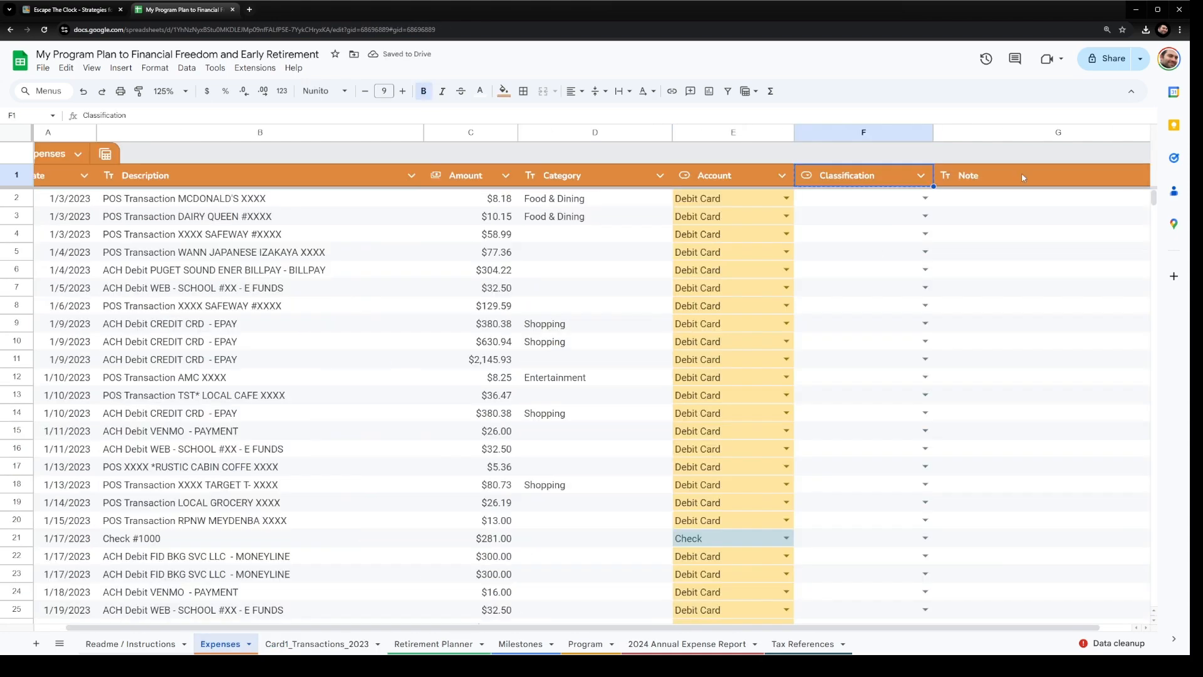
pyautogui.click(1021, 173)
pyautogui.click(339, 644)
pyautogui.hotkey('ctrl', 'v')
# Clear all Sale entries from the Card1 table's Classification column, starting at F2.
pyautogui.click(539, 202)
pyautogui.moveTo(1155, 199); pyautogui.dragTo(1155, 555)
pyautogui.hotkey('ctrl', 'shift', 'Down')
pyautogui.press('Delete')
# Remove the minus sign from every value in the Card1 Amount column by replacing "-" with nothing.
pyautogui.press('Left')
pyautogui.press('Left')
pyautogui.press('Left')
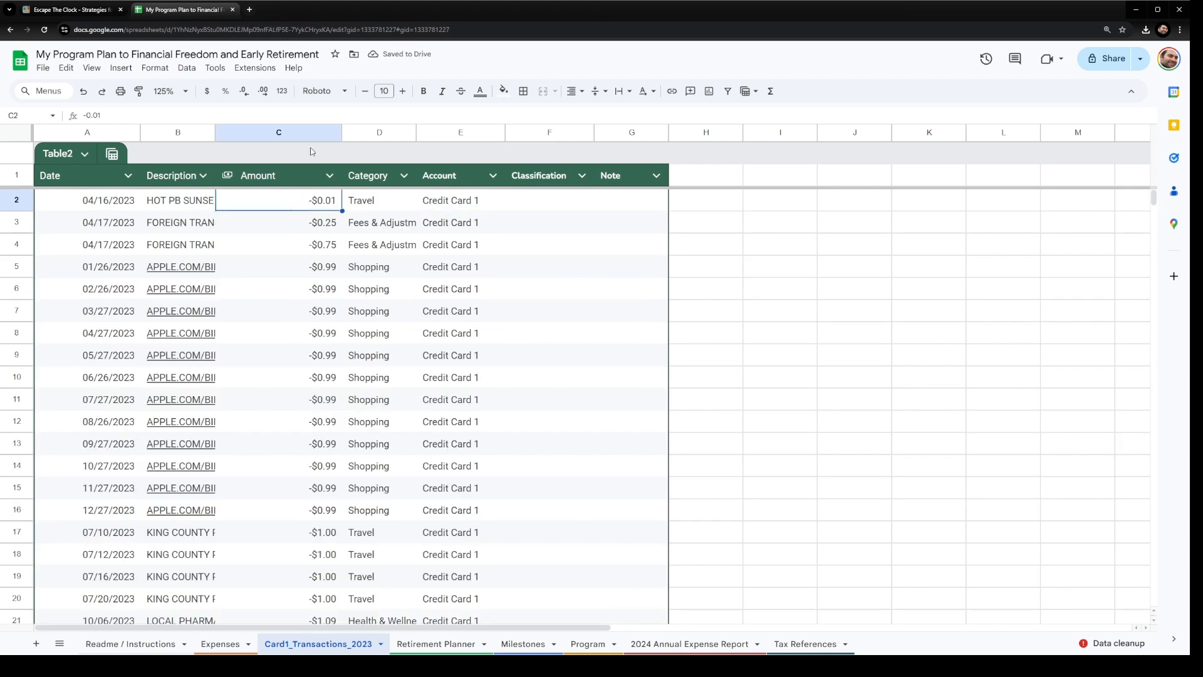
pyautogui.click(279, 132)
pyautogui.hotkey('ctrl', 'h')
pyautogui.write('-')
pyautogui.press('Tab')
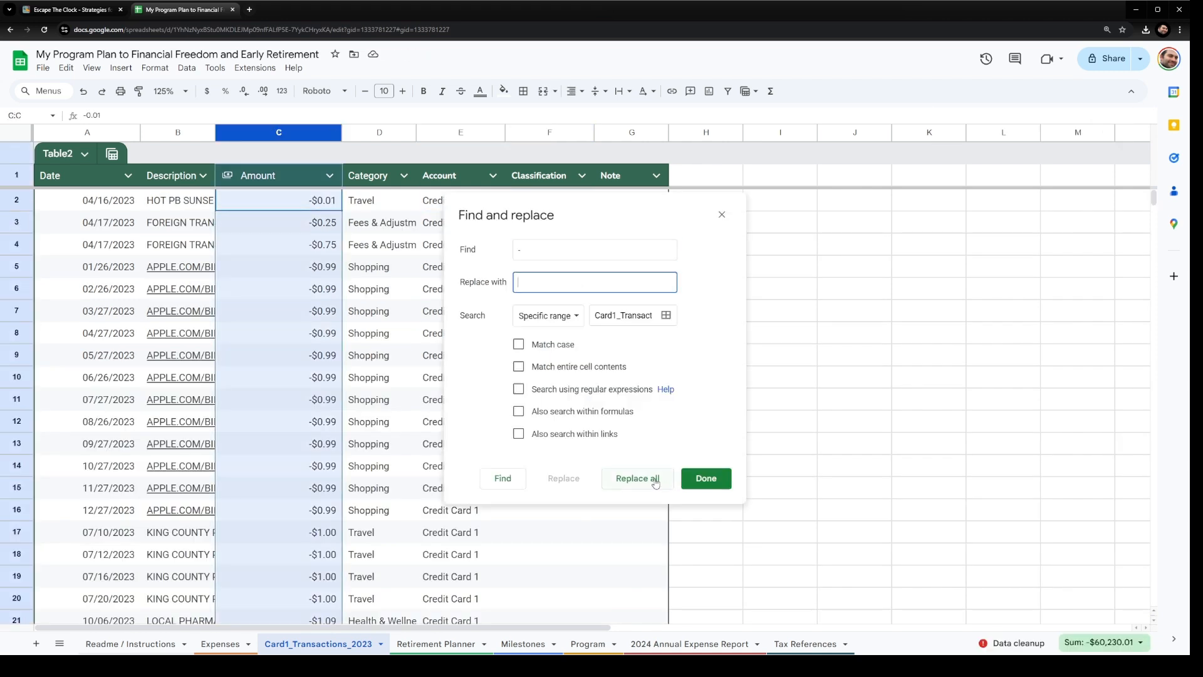
pyautogui.click(638, 478)
pyautogui.click(722, 214)
# Sort the Card1 table by Date in ascending order.
pyautogui.click(128, 175)
pyautogui.moveTo(174, 218)
pyautogui.click(323, 218)
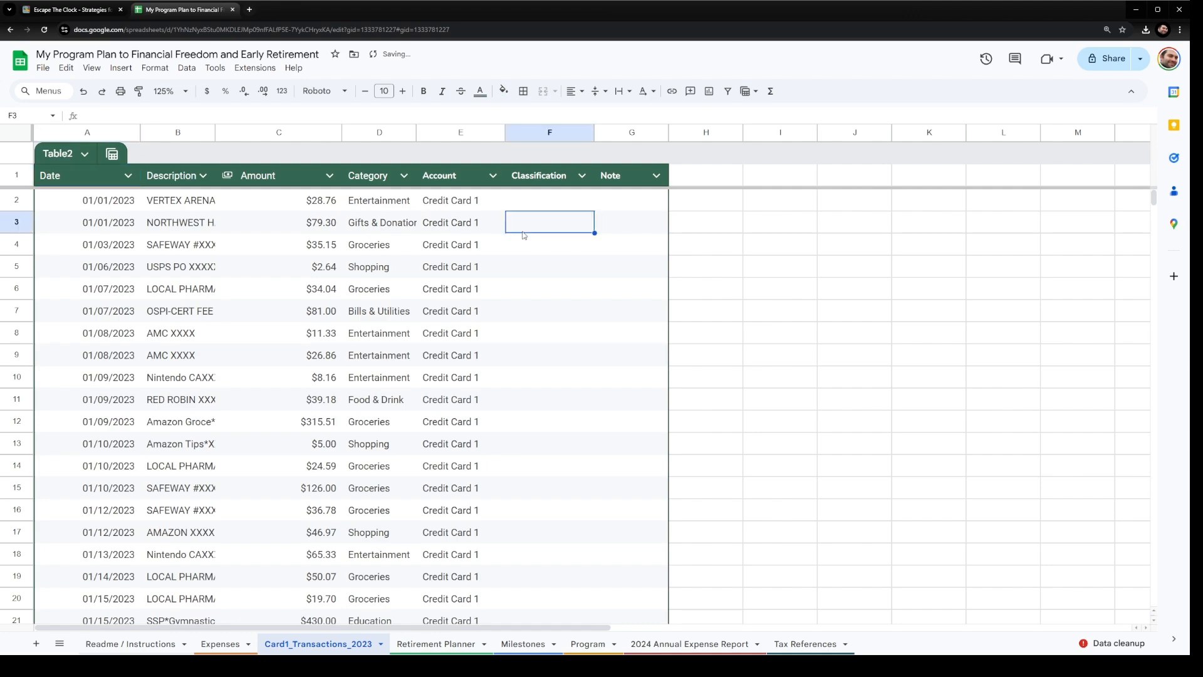
# Copy all Card1 transaction rows, from row 2 through row 833 across the Date to Note columns.
pyautogui.moveTo(1154, 196); pyautogui.dragTo(1142, 549)
pyautogui.scroll(-10, 822, 438)
pyautogui.keyDown('shift'); pyautogui.click(633, 223); pyautogui.keyUp('shift')
pyautogui.rightClick(631, 222)
pyautogui.click(673, 259)
# Paste the copied Card1 transactions as values only into the Expenses table, starting at the first empty row, cell A328.
pyautogui.click(221, 644)
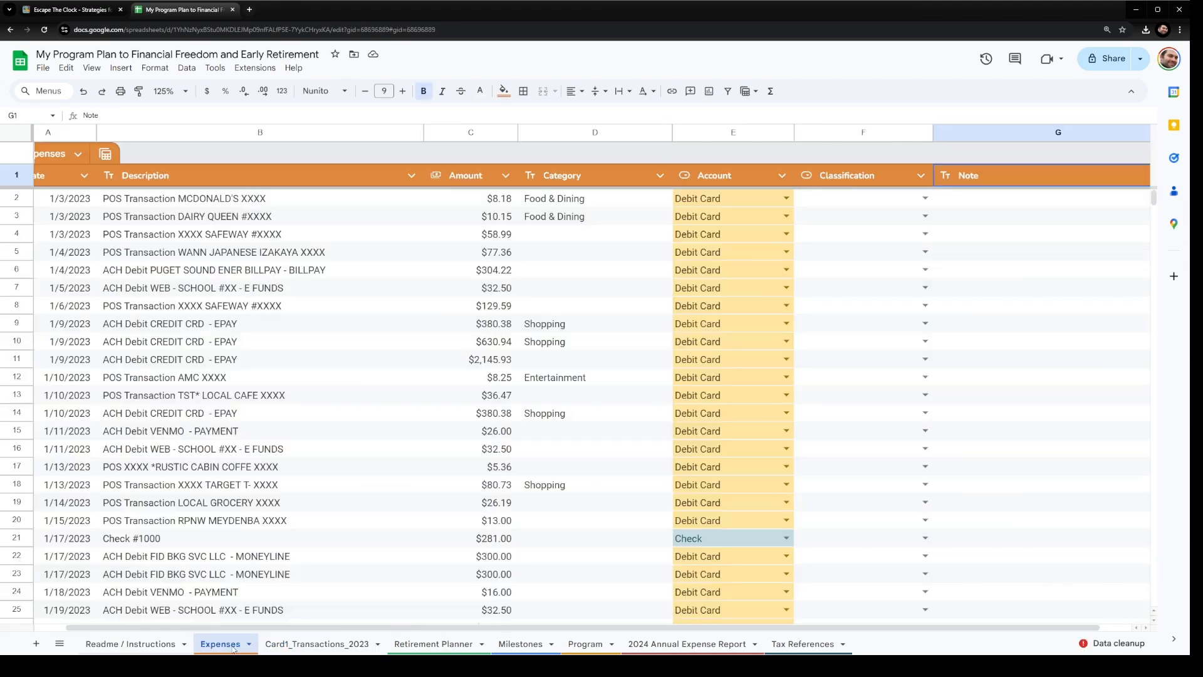
pyautogui.moveTo(1153, 200); pyautogui.dragTo(1165, 256)
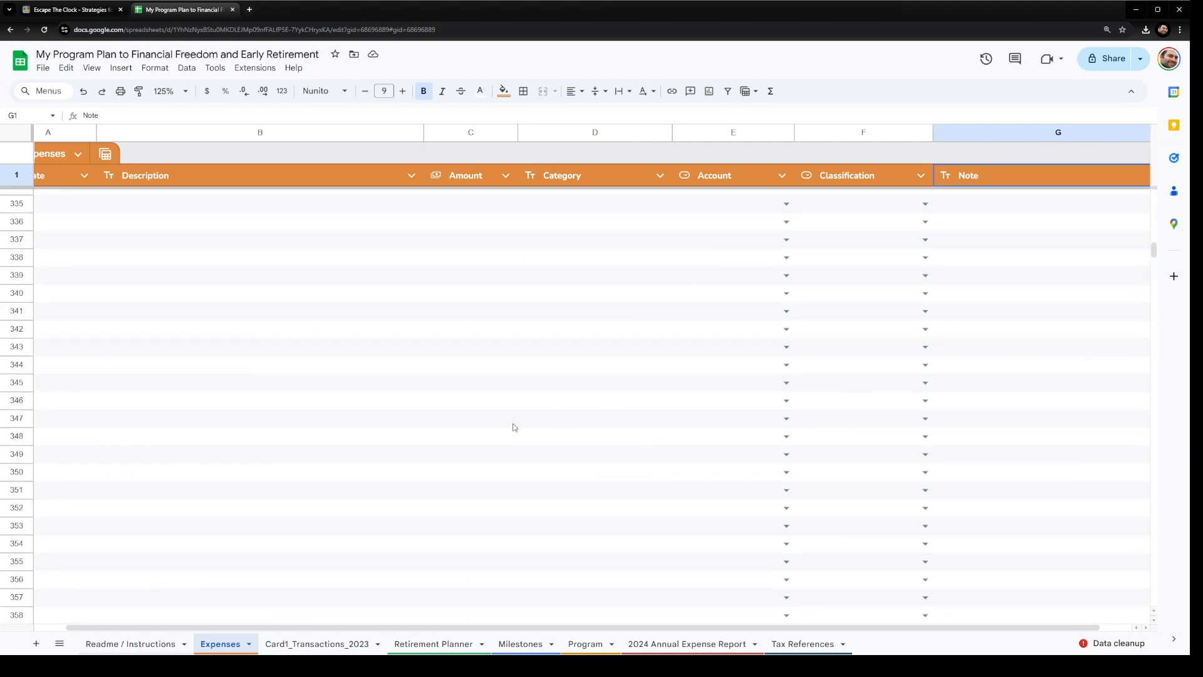
pyautogui.scroll(11, 513, 425)
pyautogui.scroll(-3, 495, 432)
pyautogui.click(71, 476)
pyautogui.scroll(-3, 207, 400)
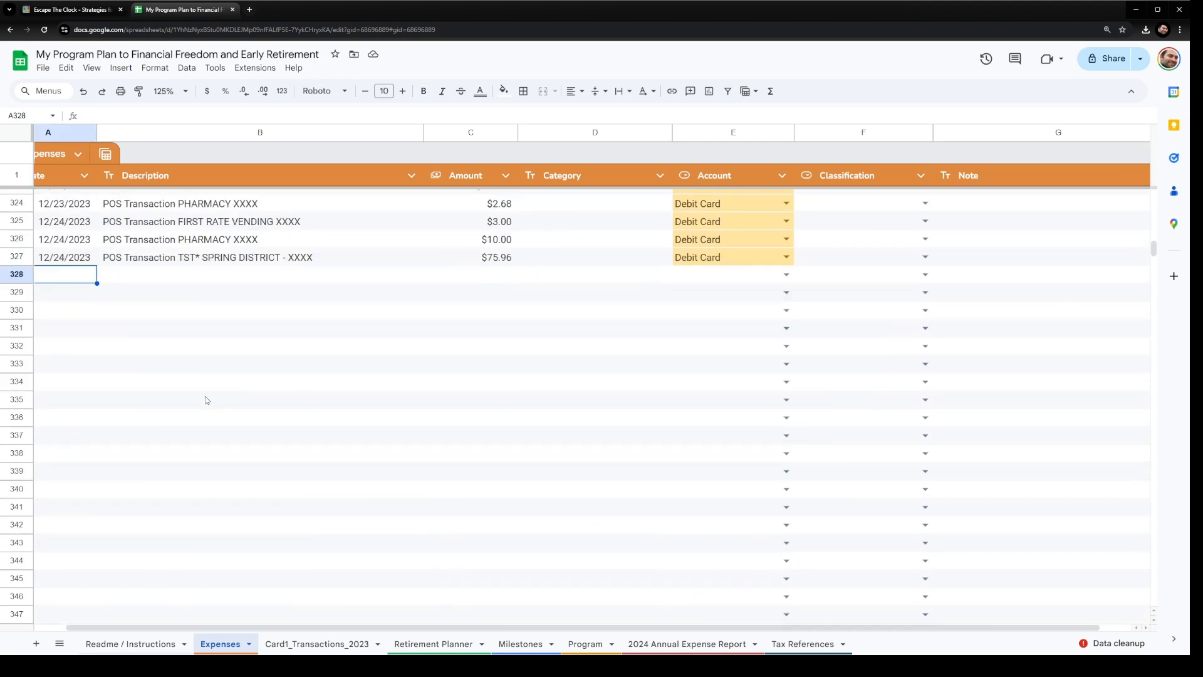
pyautogui.click(66, 68)
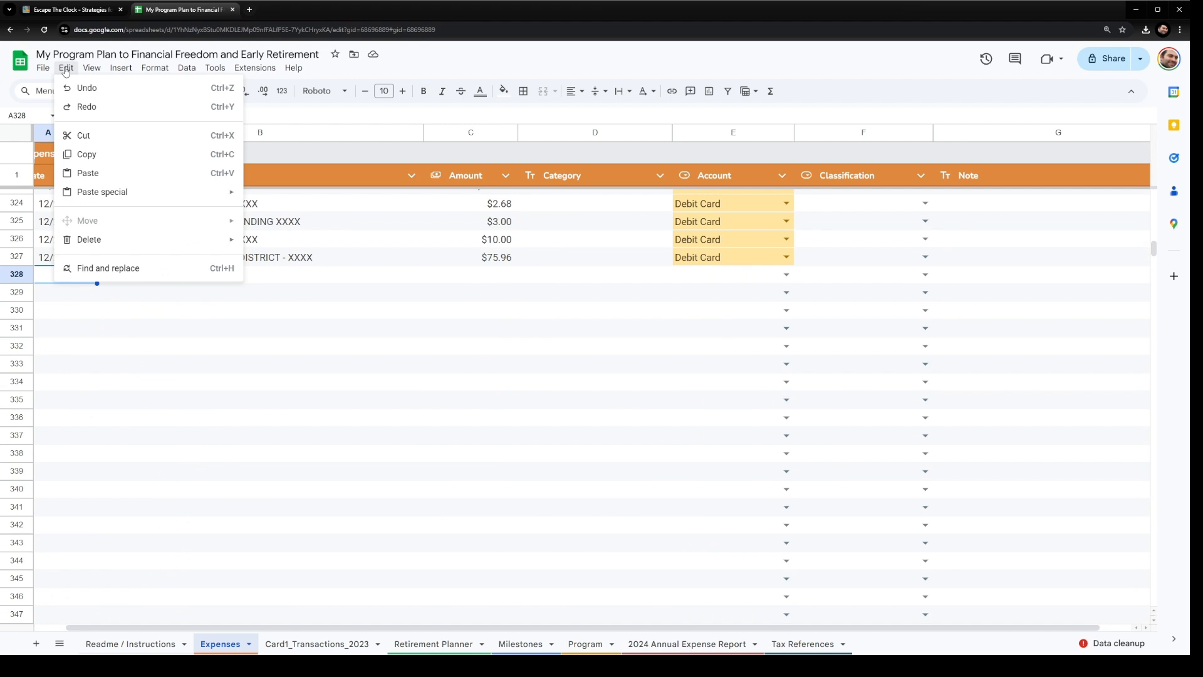
pyautogui.moveTo(133, 193)
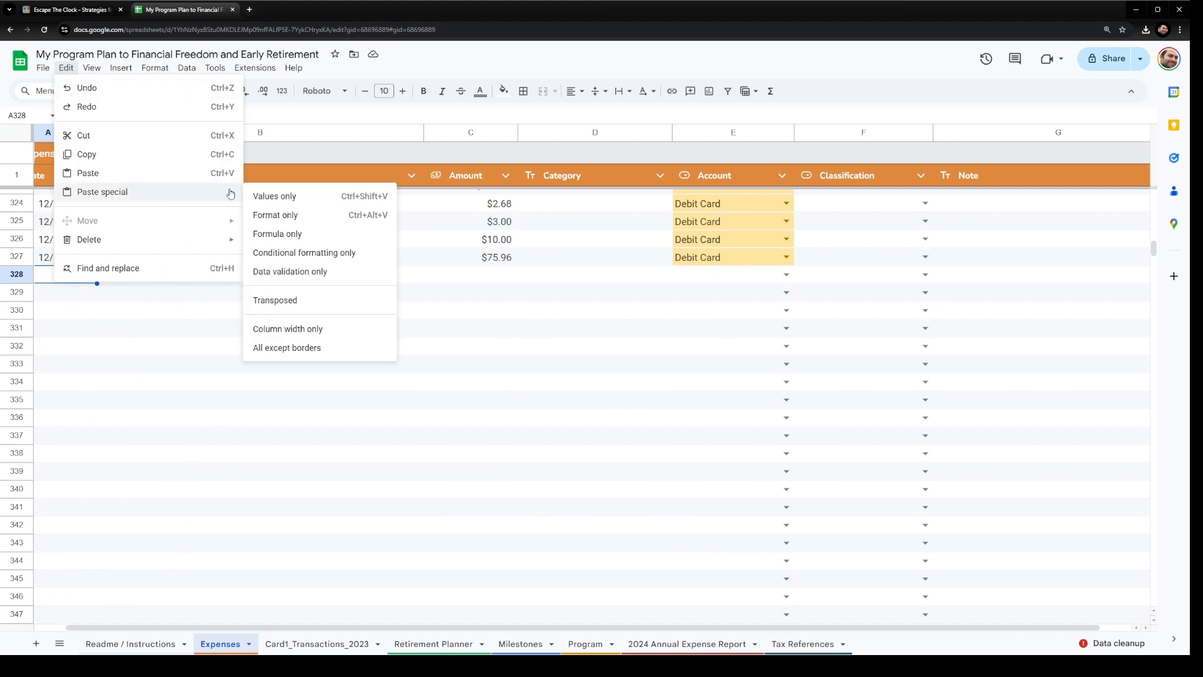
pyautogui.click(307, 201)
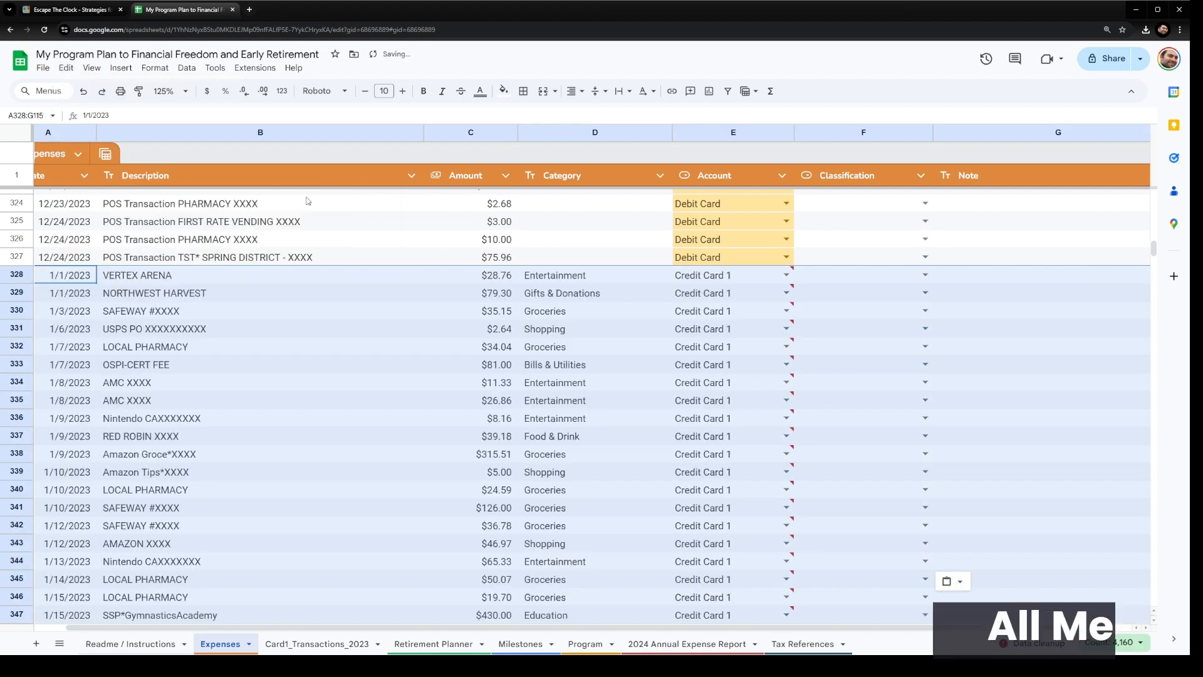
# Edit the Expenses Account dropdown from cell E328 and rename its Credit Card option to Credit Card 1.
pyautogui.click(138, 278)
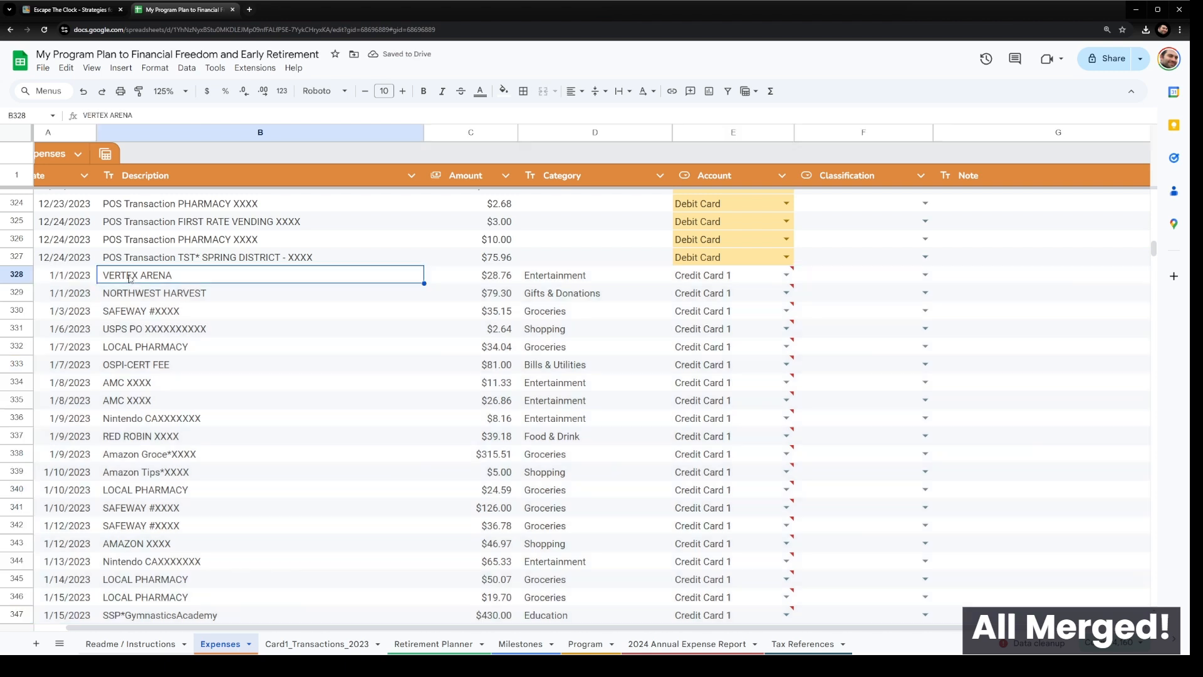
pyautogui.click(526, 280)
pyautogui.click(709, 282)
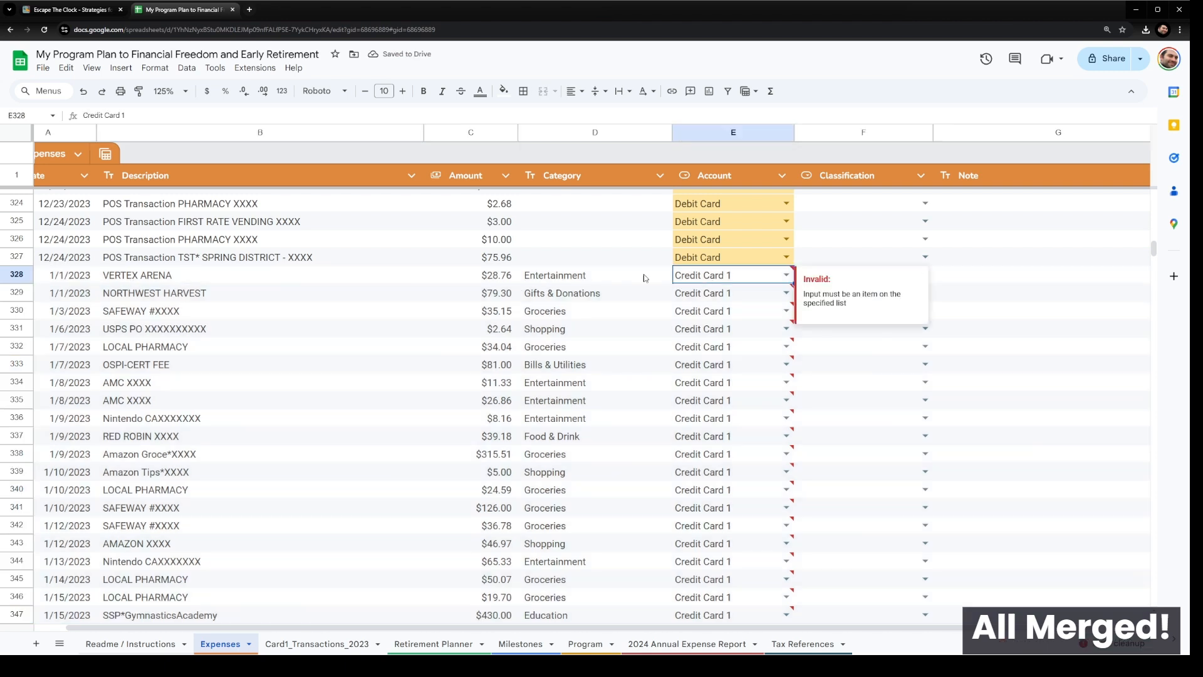
pyautogui.click(787, 275)
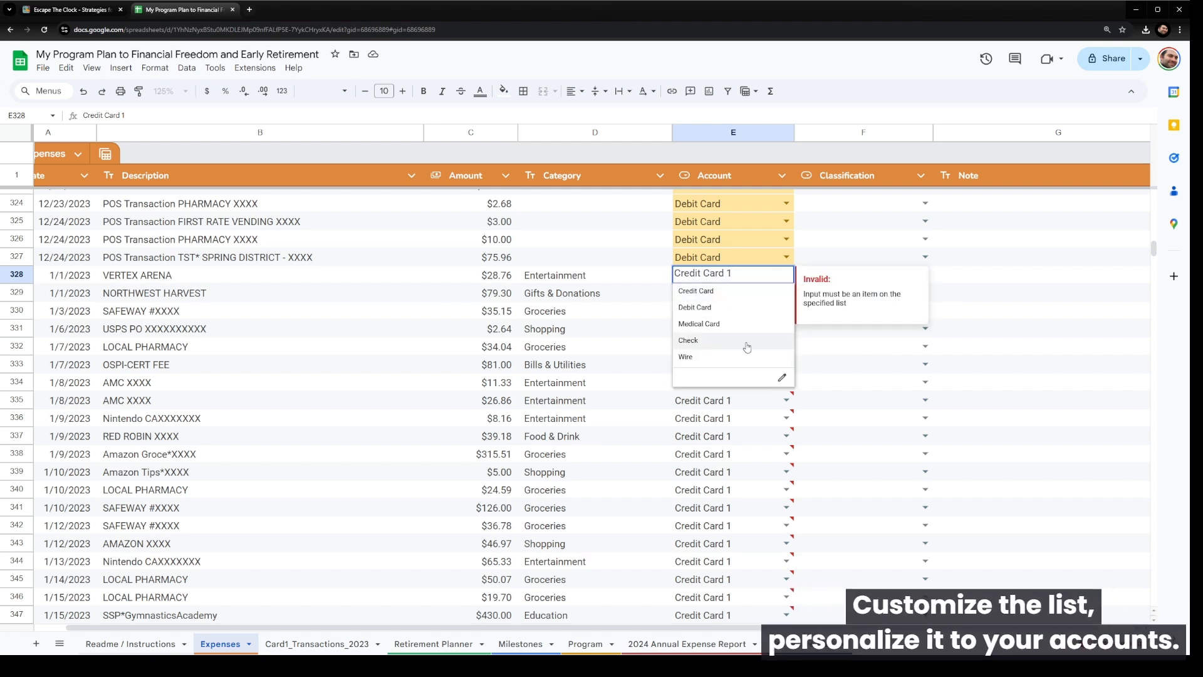
pyautogui.click(780, 378)
pyautogui.click(1071, 230)
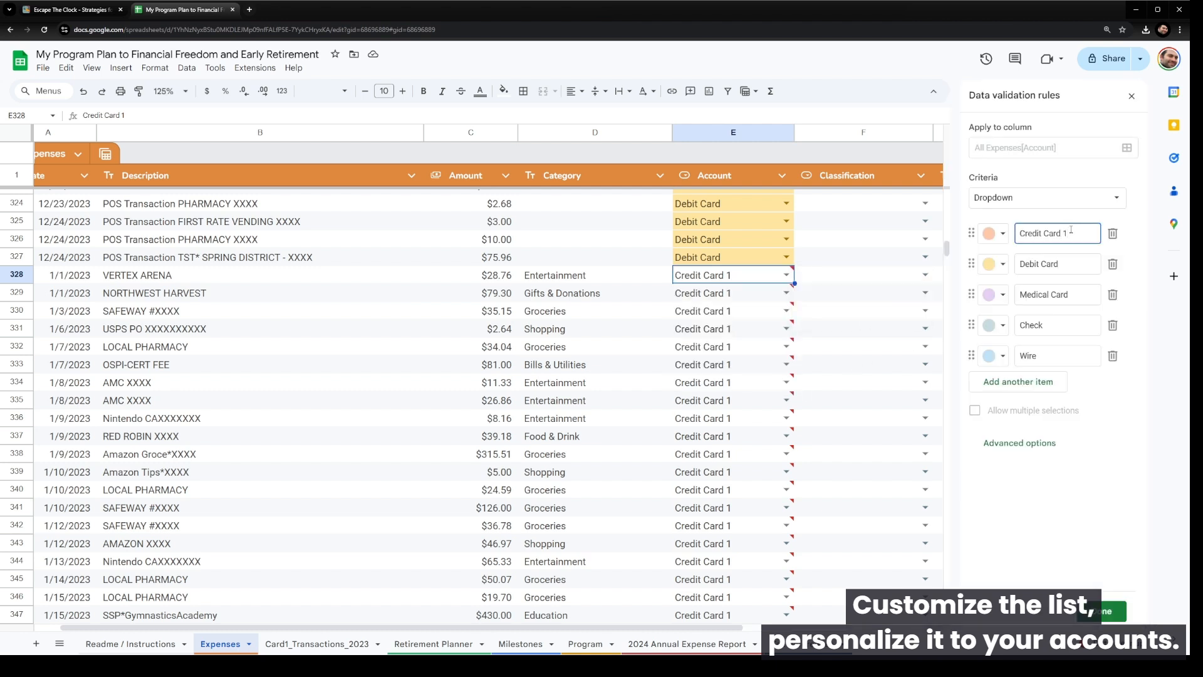
# Add a light red Credit Card 2 option to the Account dropdown and save the validation rules.
pyautogui.click(1050, 384)
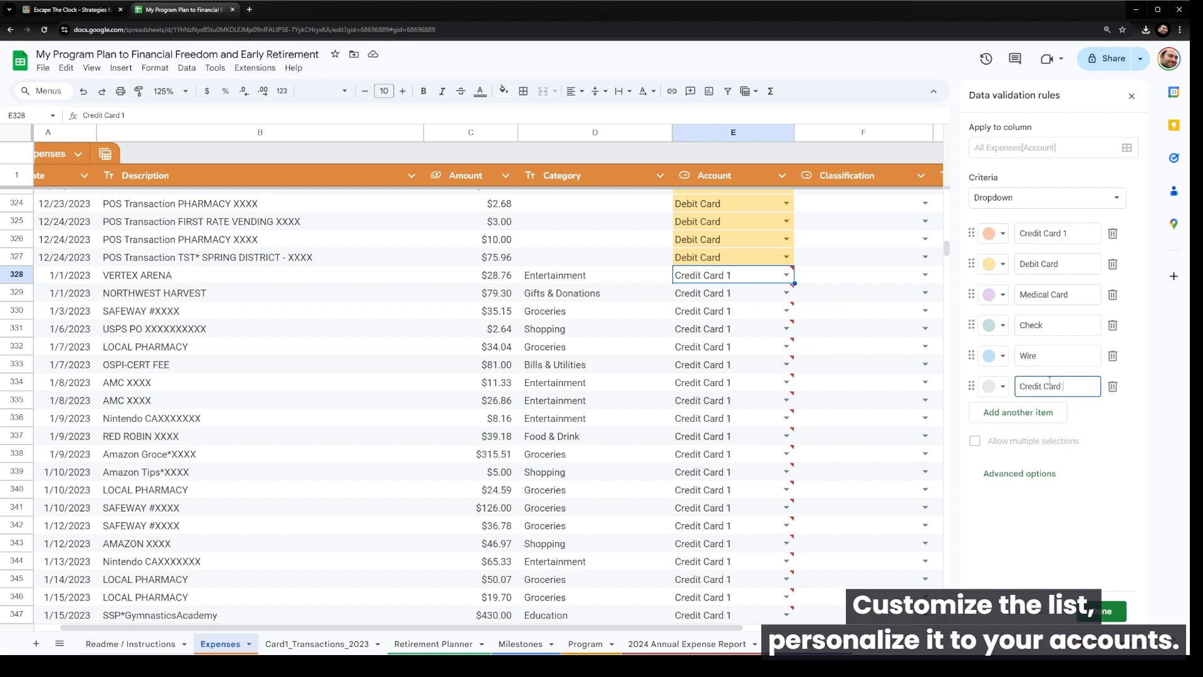
pyautogui.click(1003, 390)
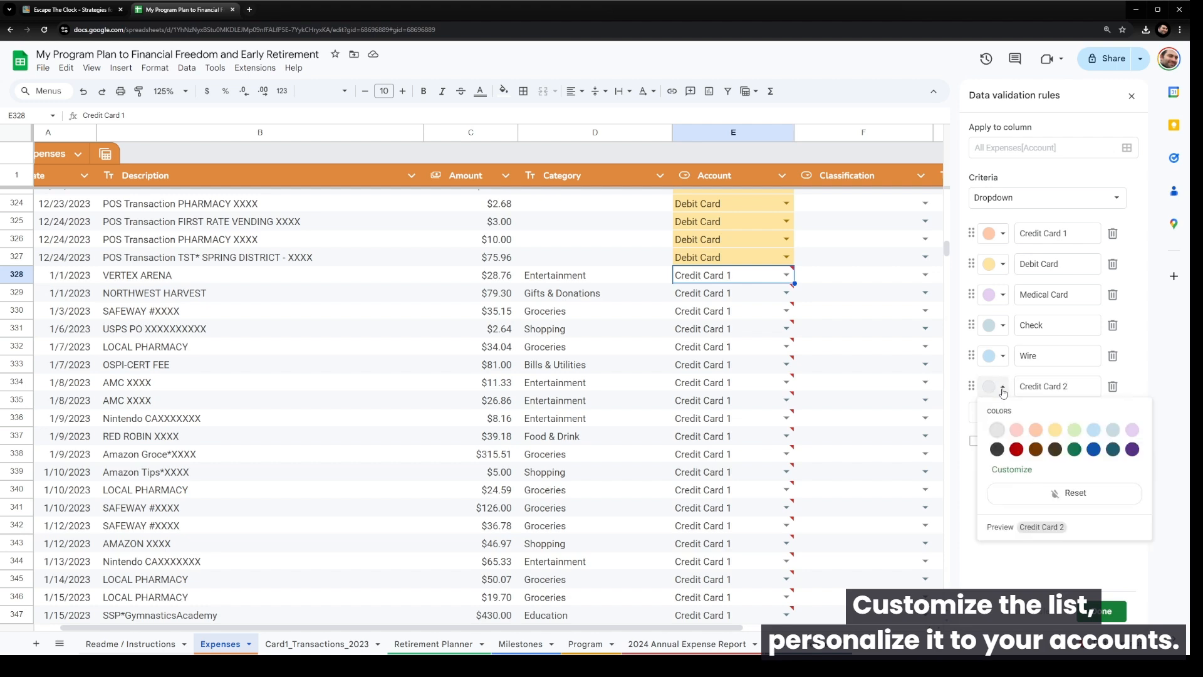
pyautogui.click(1017, 430)
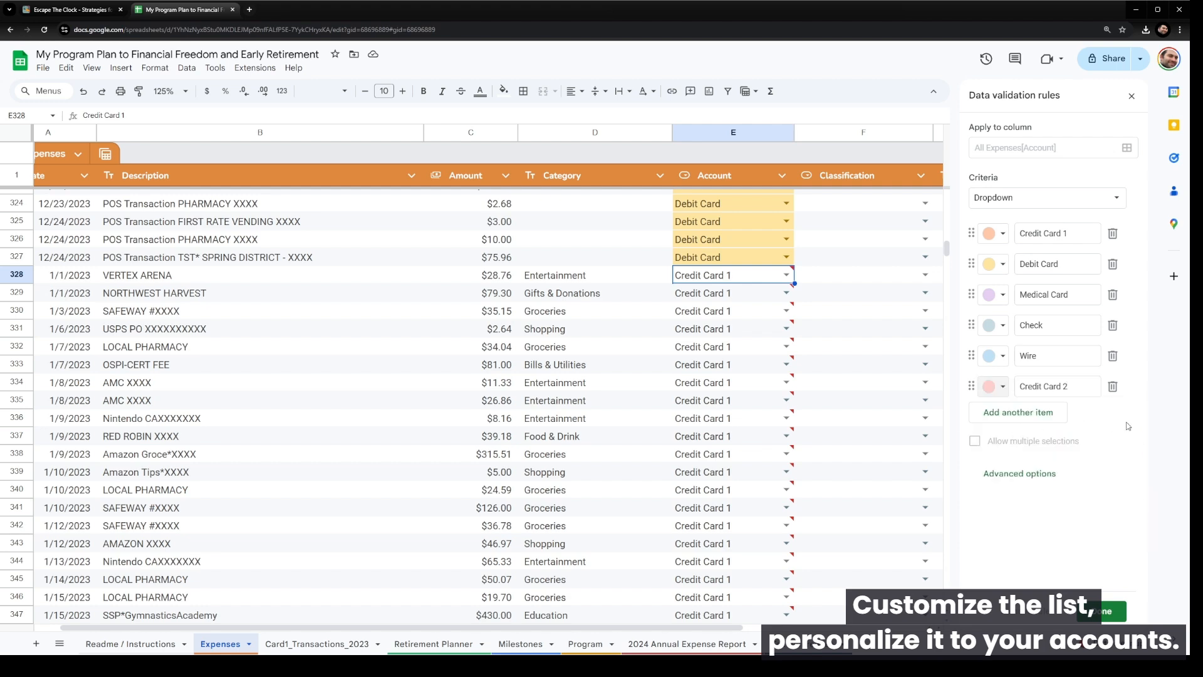
pyautogui.click(1110, 613)
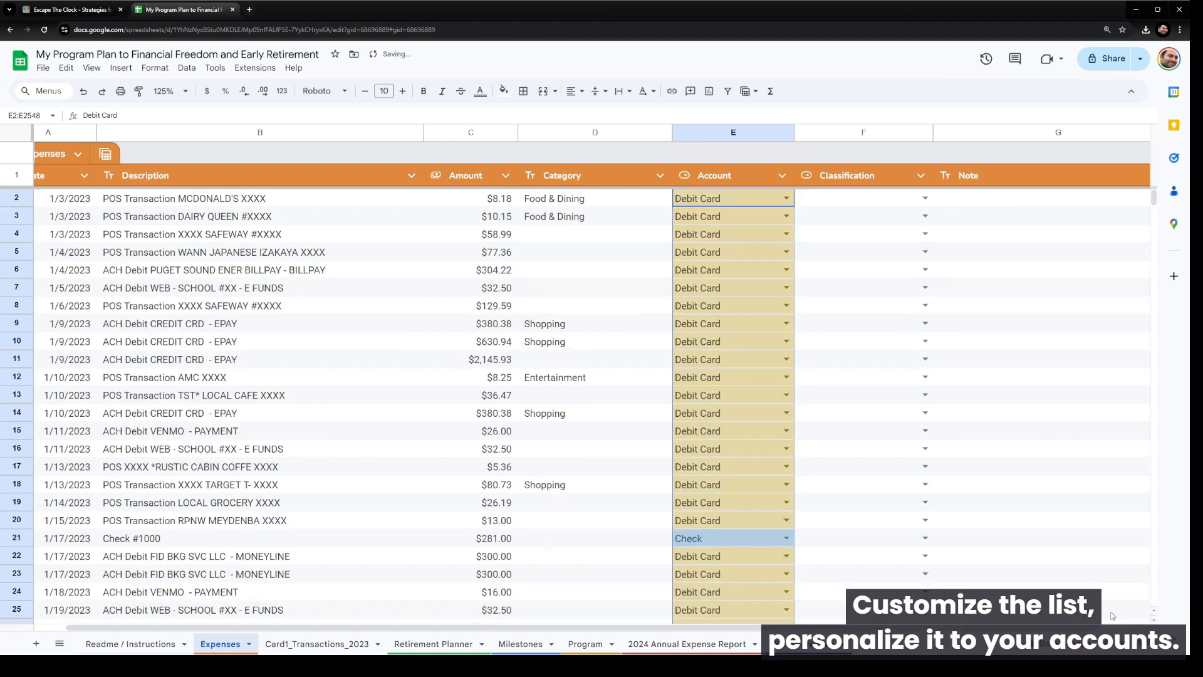
pyautogui.click(824, 475)
pyautogui.moveTo(1154, 199); pyautogui.dragTo(1161, 253)
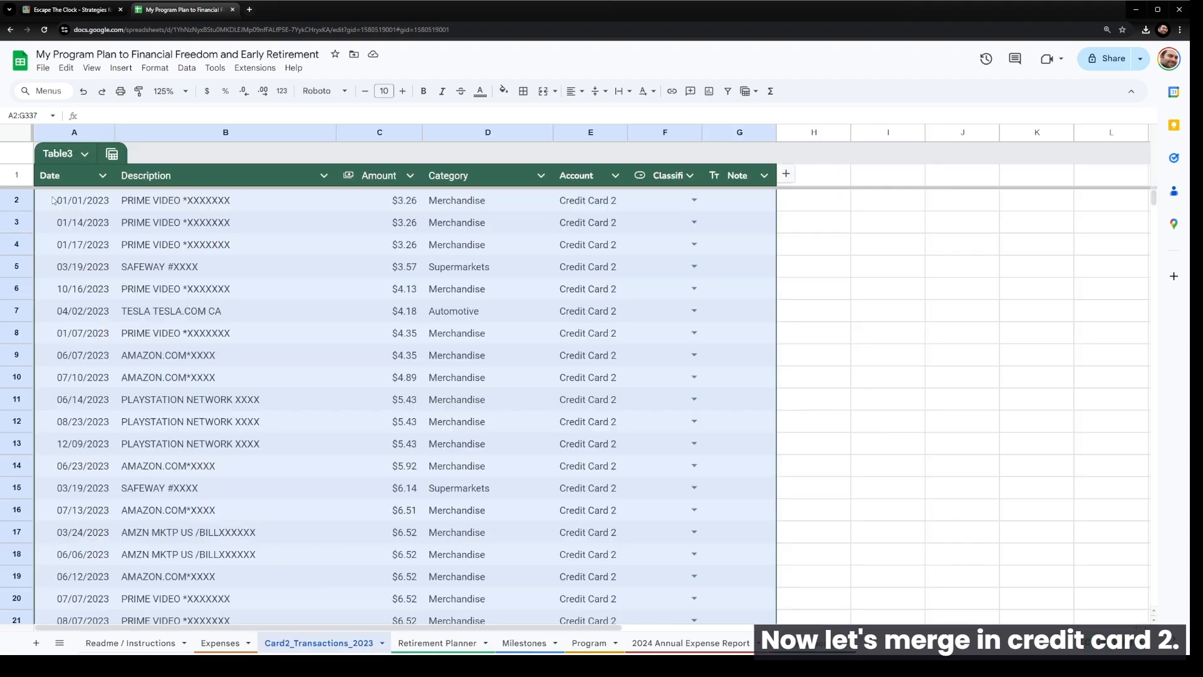
# Copy the Card2 transactions A2:G337 and paste them as values only into the Expenses table from cell A1160.
pyautogui.rightClick(54, 197)
pyautogui.click(84, 229)
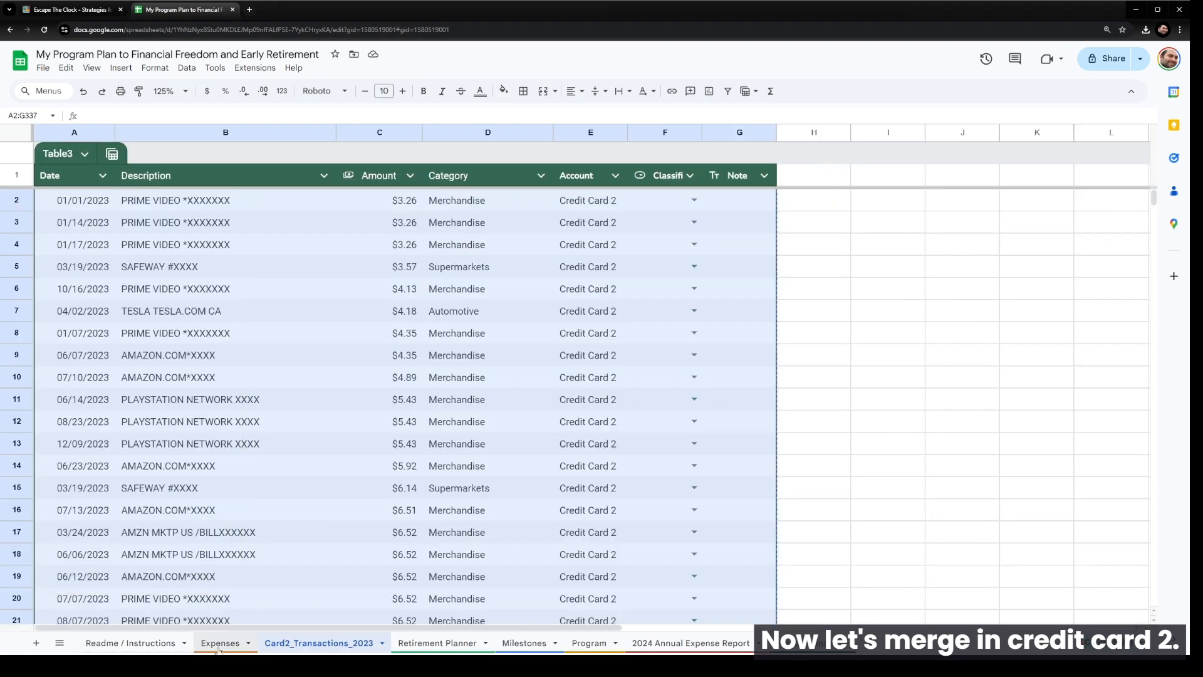
pyautogui.click(220, 644)
pyautogui.moveTo(1154, 250); pyautogui.dragTo(1153, 386)
pyautogui.rightClick(53, 240)
pyautogui.moveTo(108, 298)
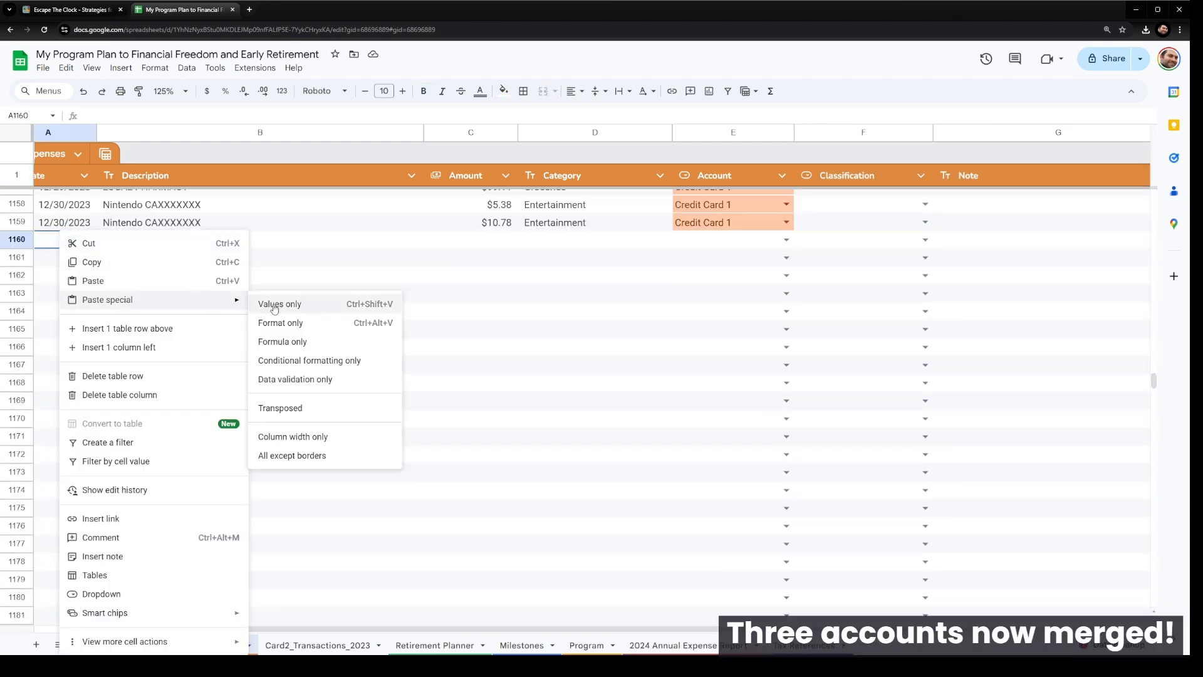
pyautogui.click(276, 304)
pyautogui.click(470, 243)
# Sort the merged Expenses table by Date in ascending order.
pyautogui.click(84, 175)
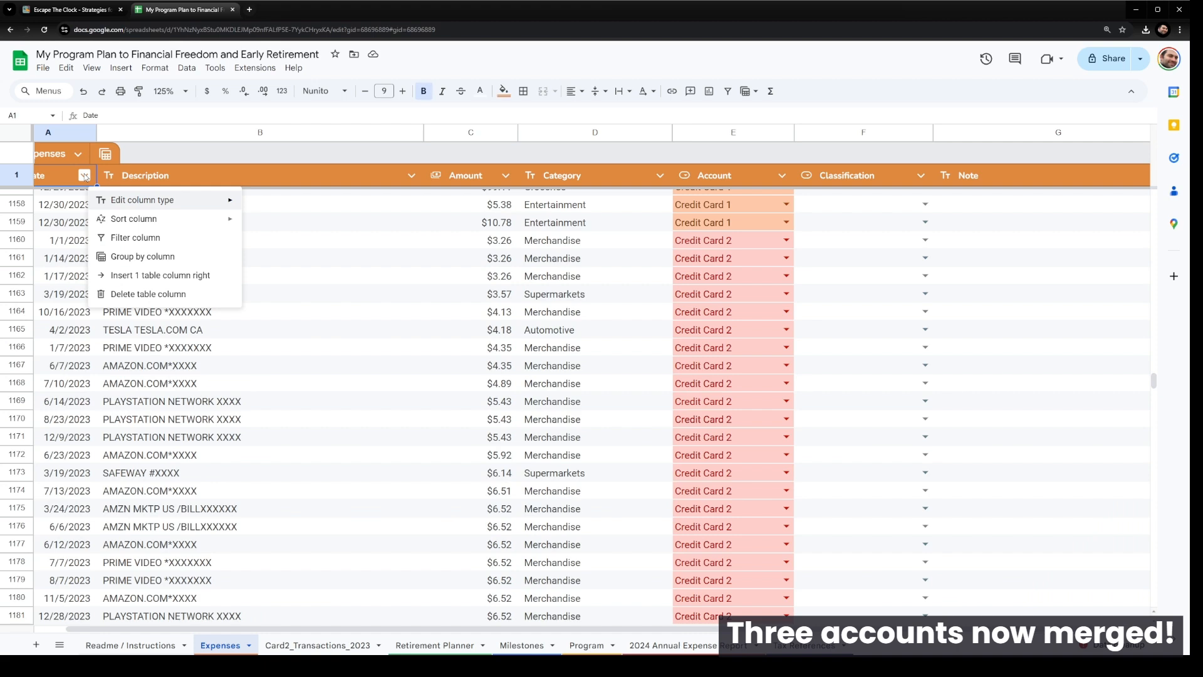
pyautogui.moveTo(135, 219)
pyautogui.click(285, 225)
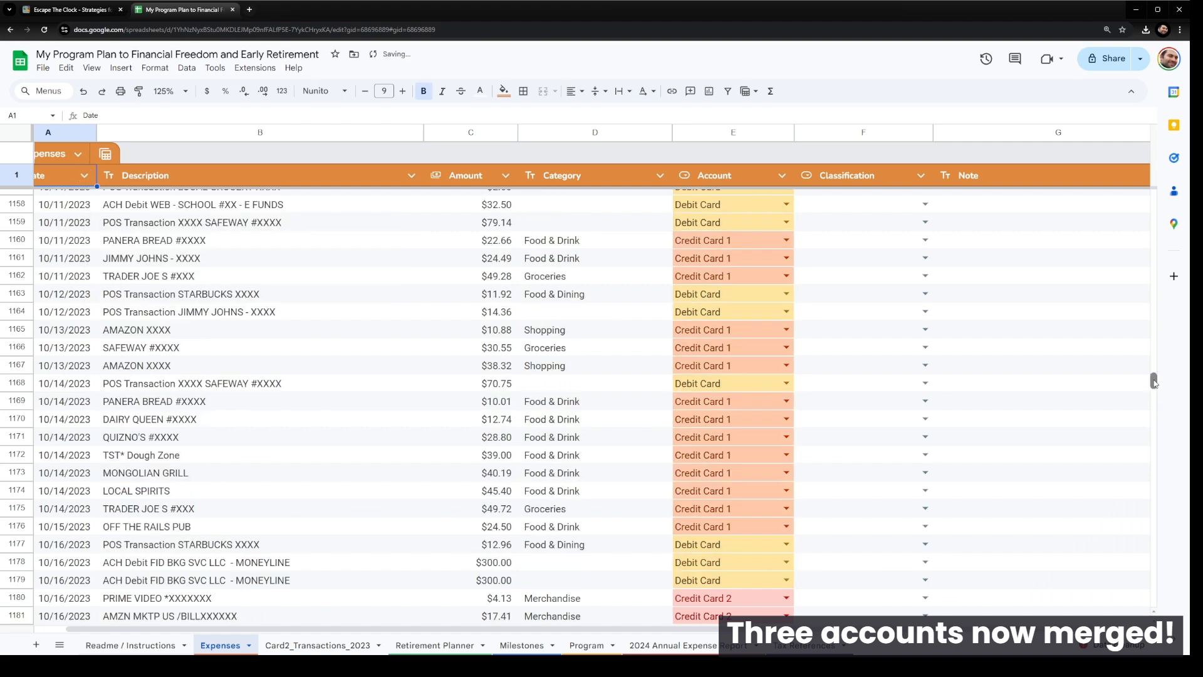
pyautogui.moveTo(1155, 382); pyautogui.dragTo(1154, 192)
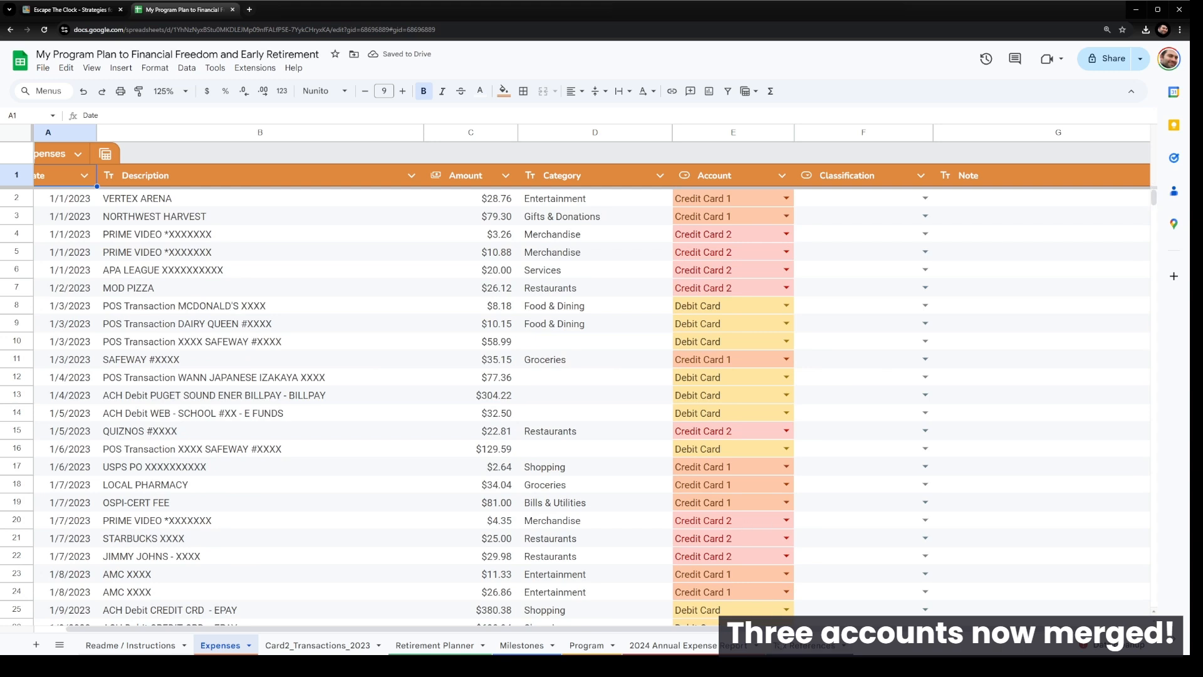
# Hide the Card2_Transactions_2023 sheet.
pyautogui.hscroll(-1, 218, 261)
pyautogui.click(218, 254)
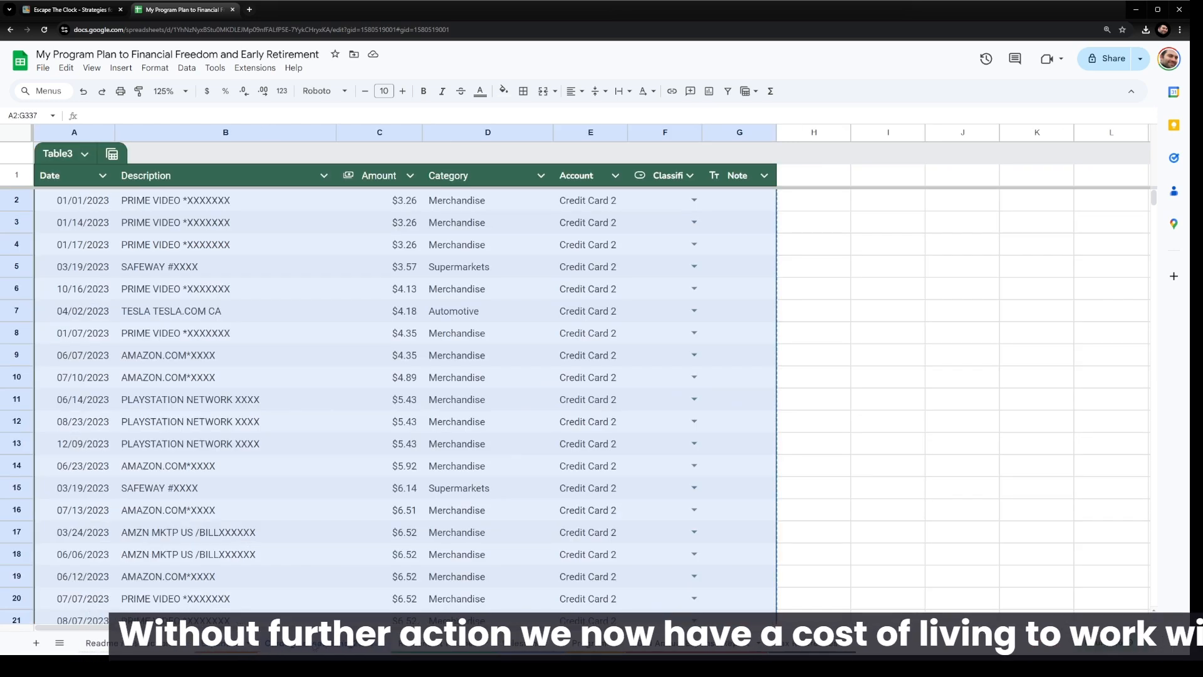
pyautogui.rightClick(321, 644)
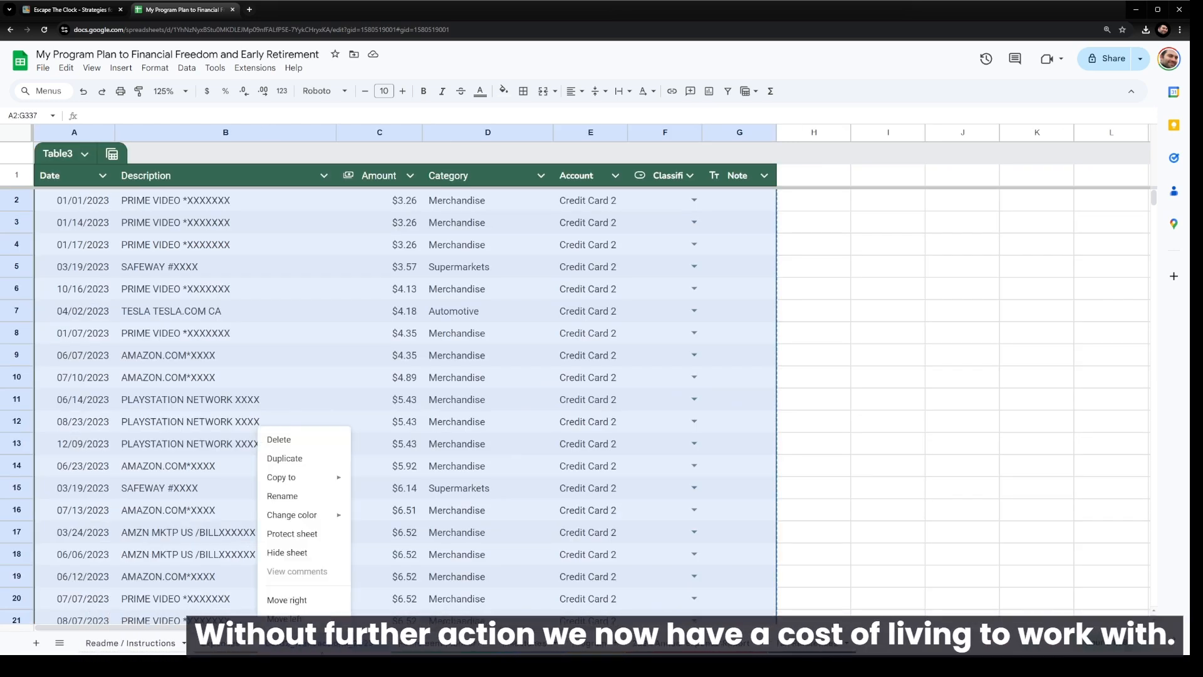
pyautogui.click(298, 552)
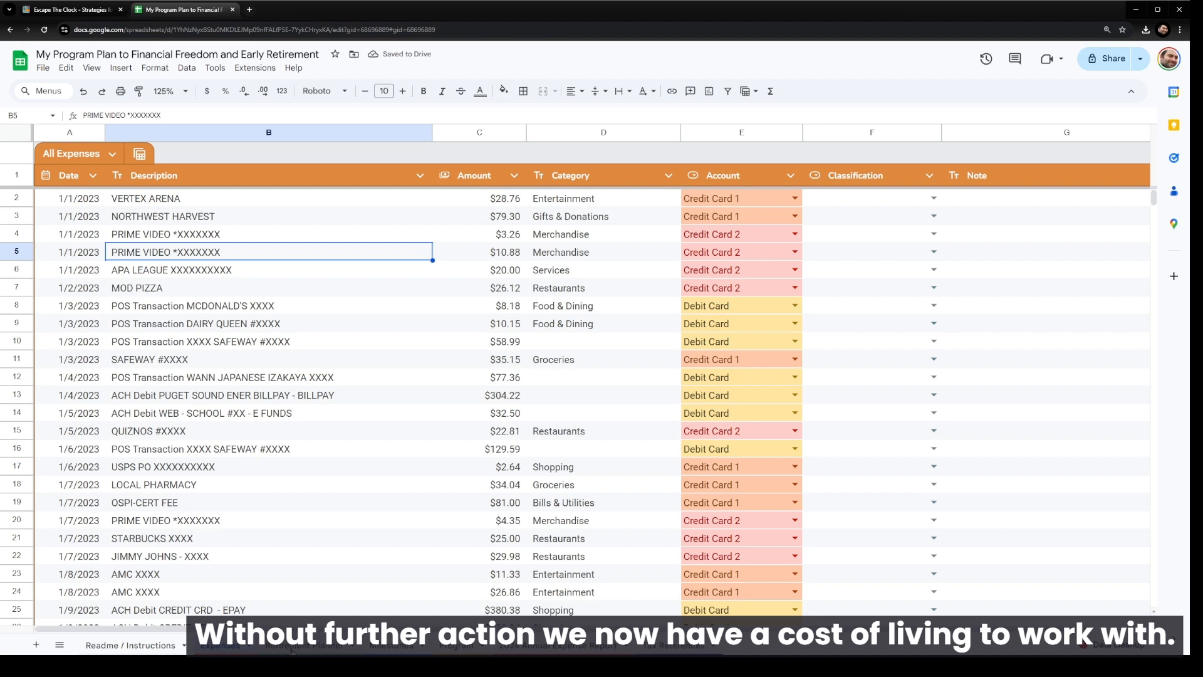
# Check the baseline year in I4 and the age in J4 of the Retirement Planner sheet.
pyautogui.click(294, 645)
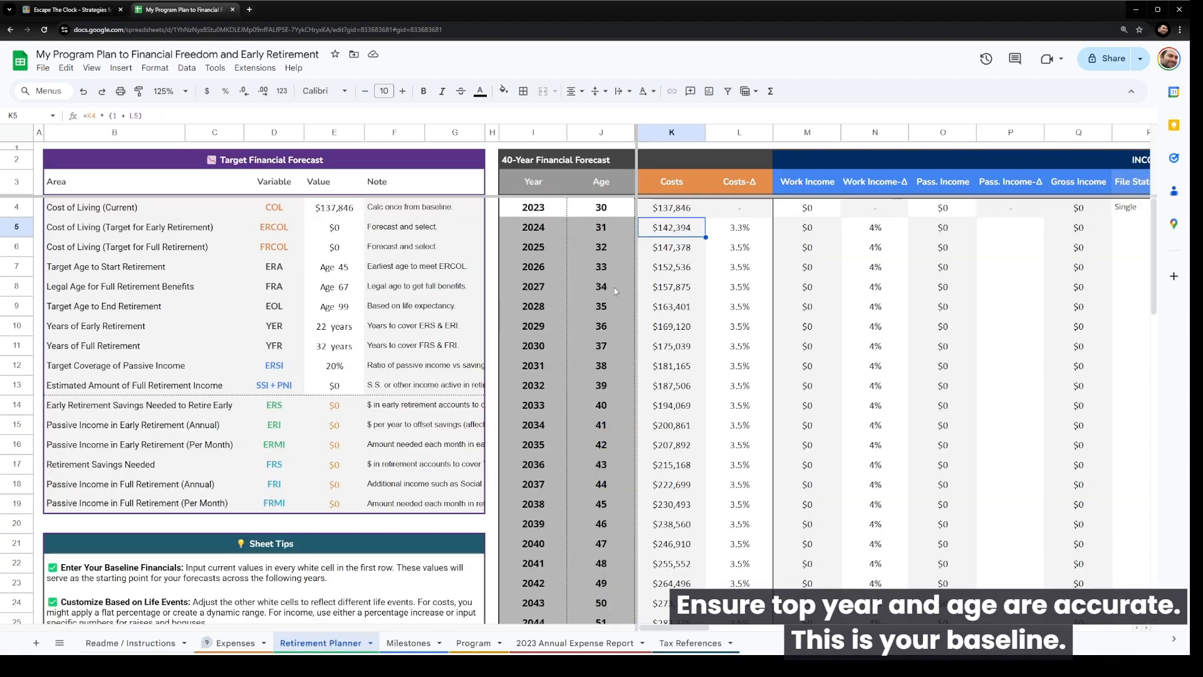
pyautogui.click(543, 213)
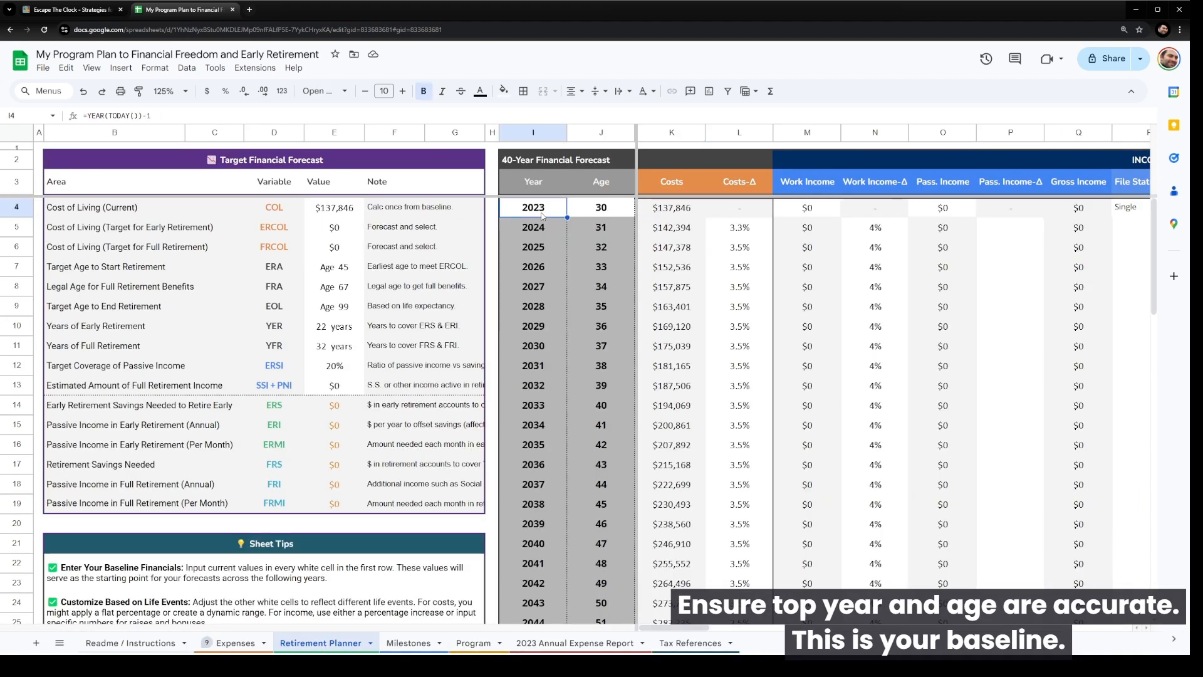
pyautogui.click(599, 214)
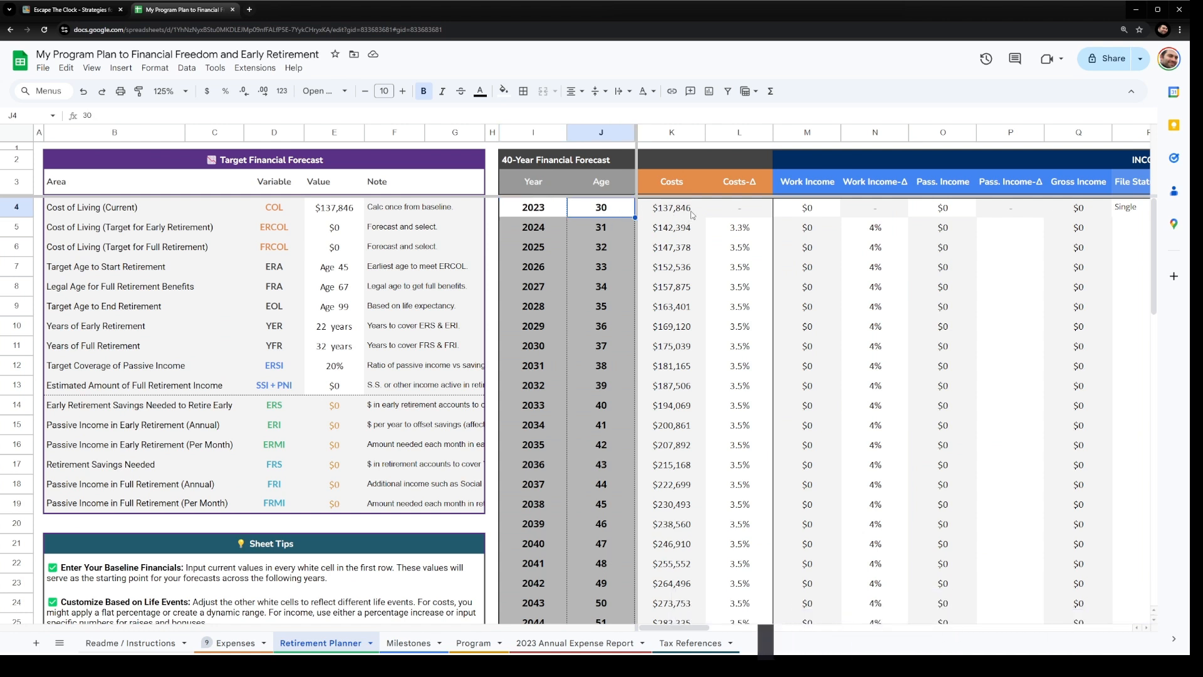